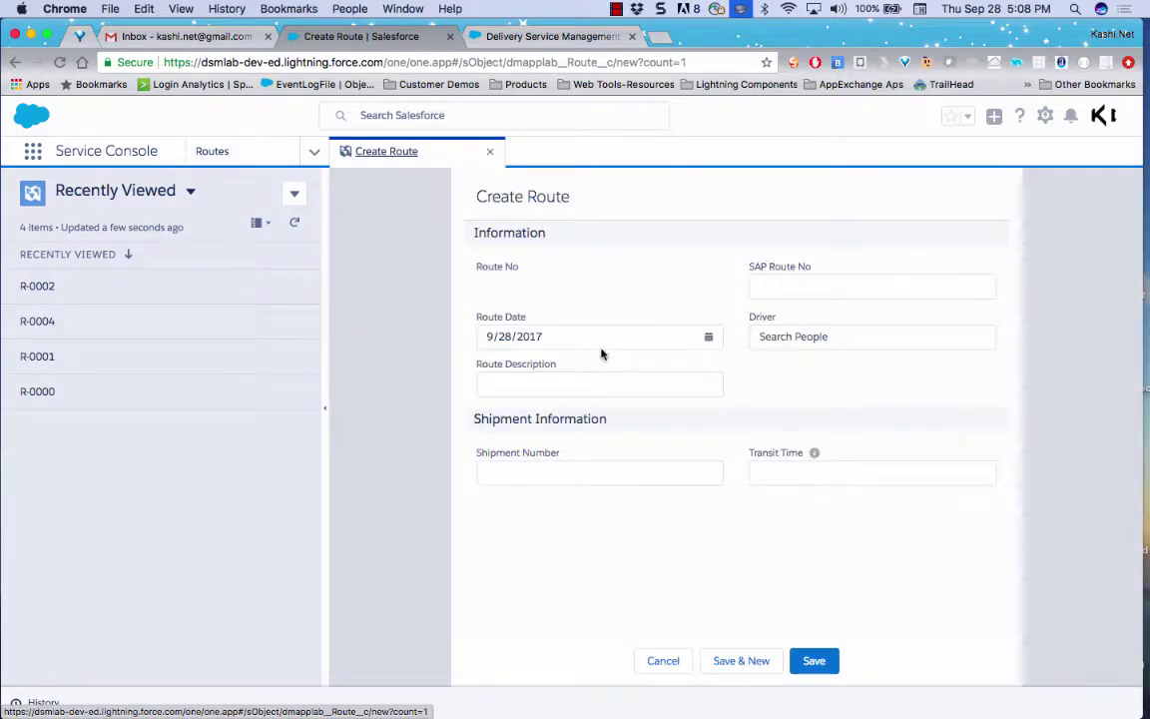
- Enter the route description Demo Route and SAP route number SAP1232, and assign the suggested user titled Driver as the route's driver
click(607, 381)
text(Dem)
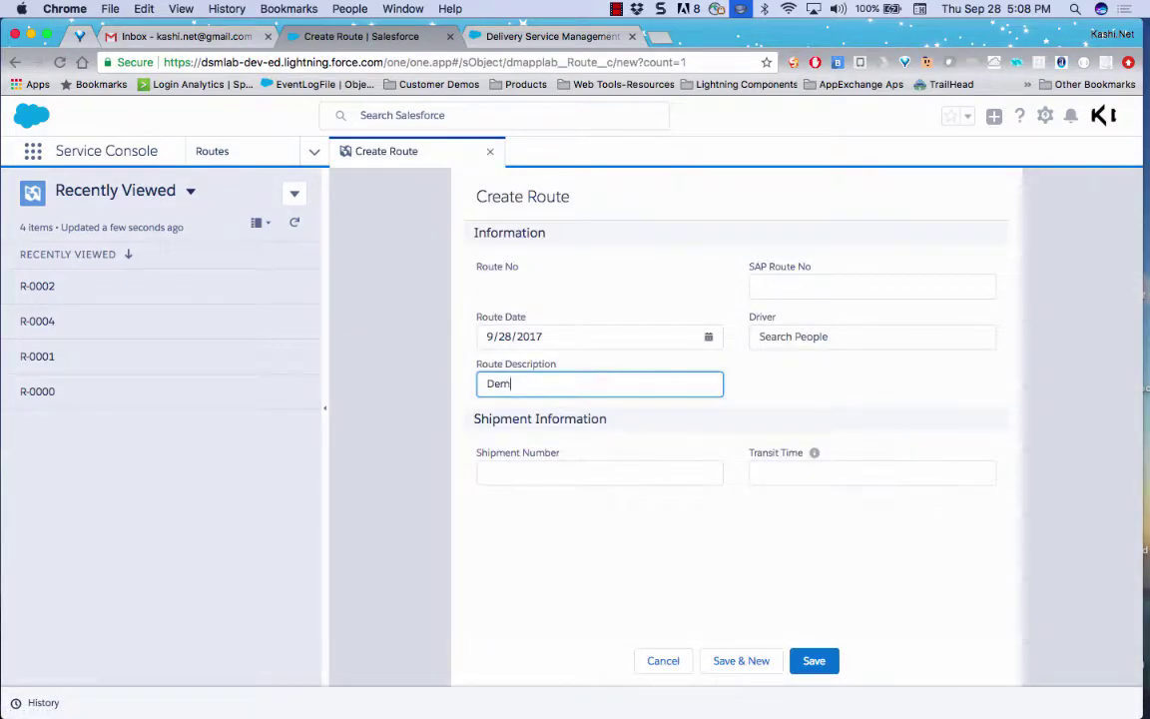
text(o Route)
click(790, 284)
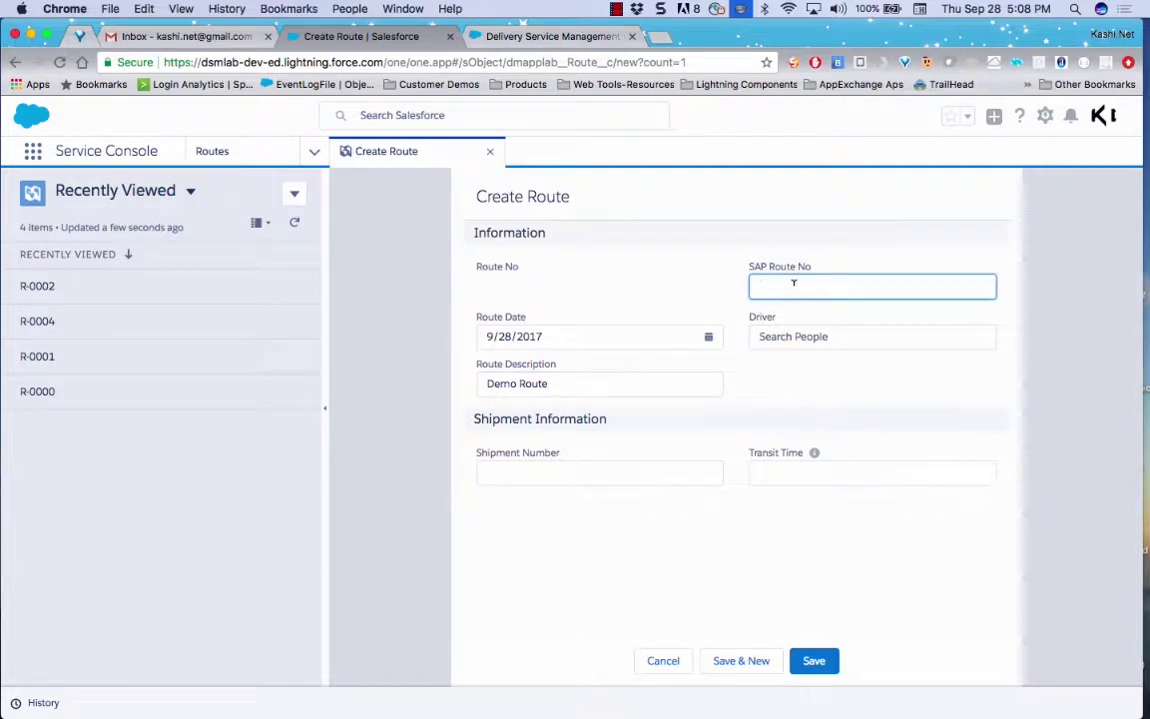
text(SAP1232)
click(810, 336)
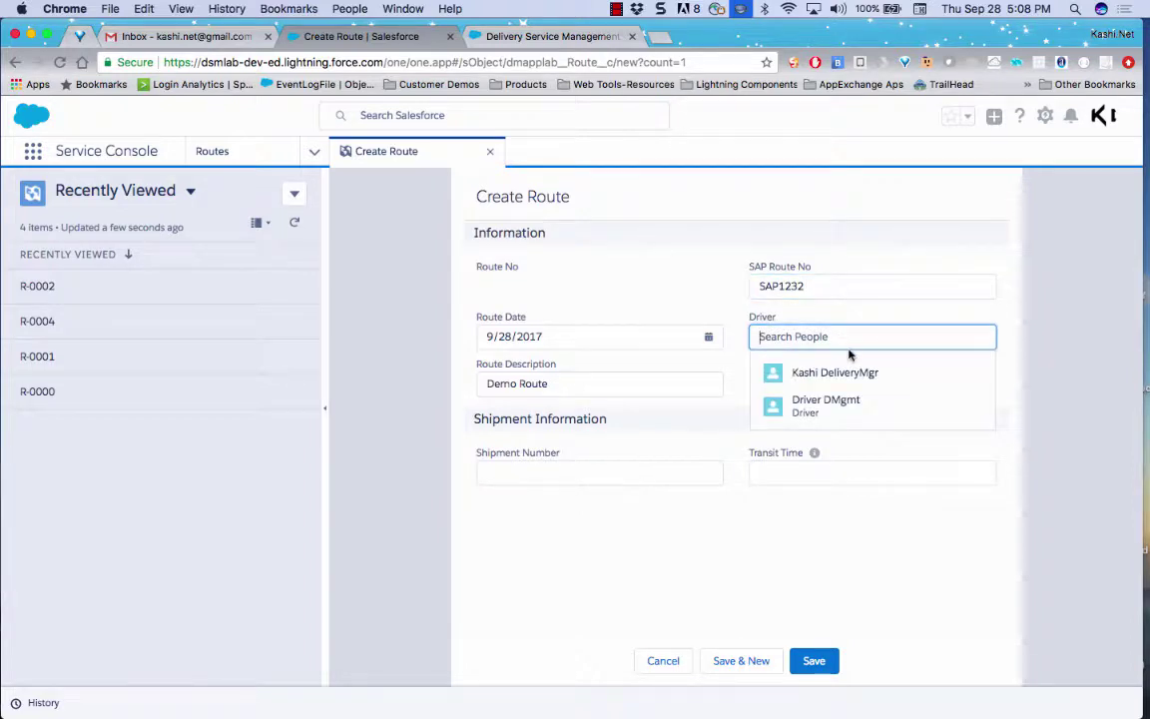
click(863, 410)
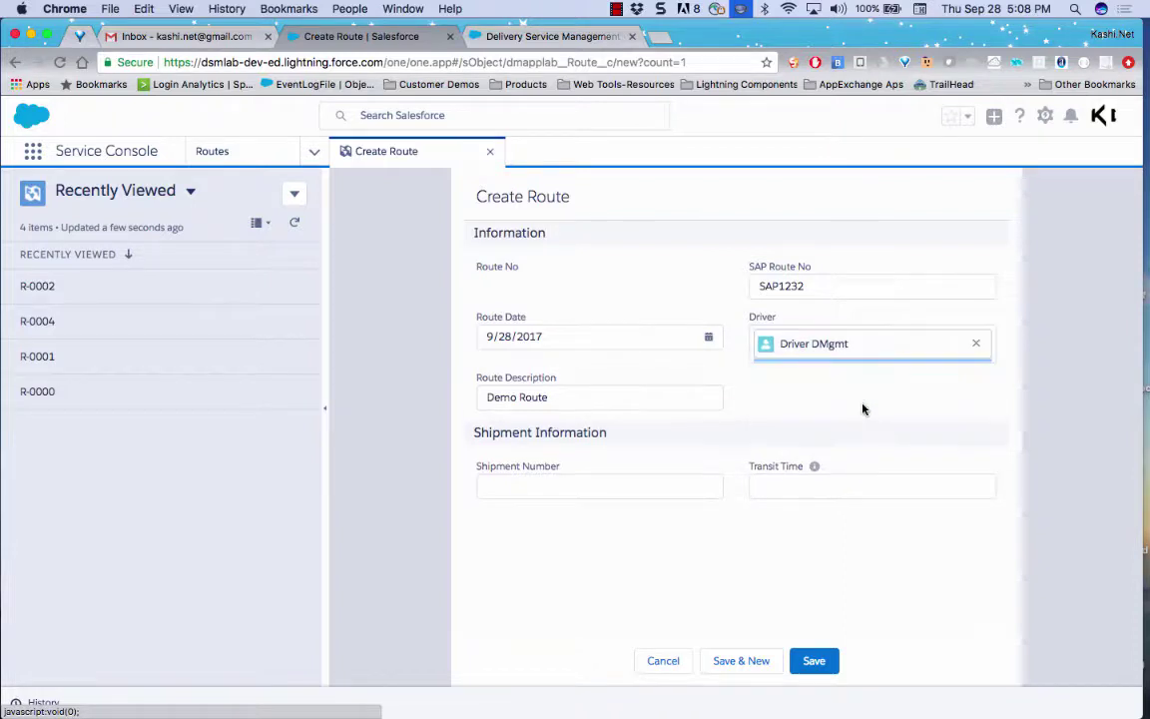
- Set the shipment number to 22334 and the transit time to 4, and save the new route
click(610, 485)
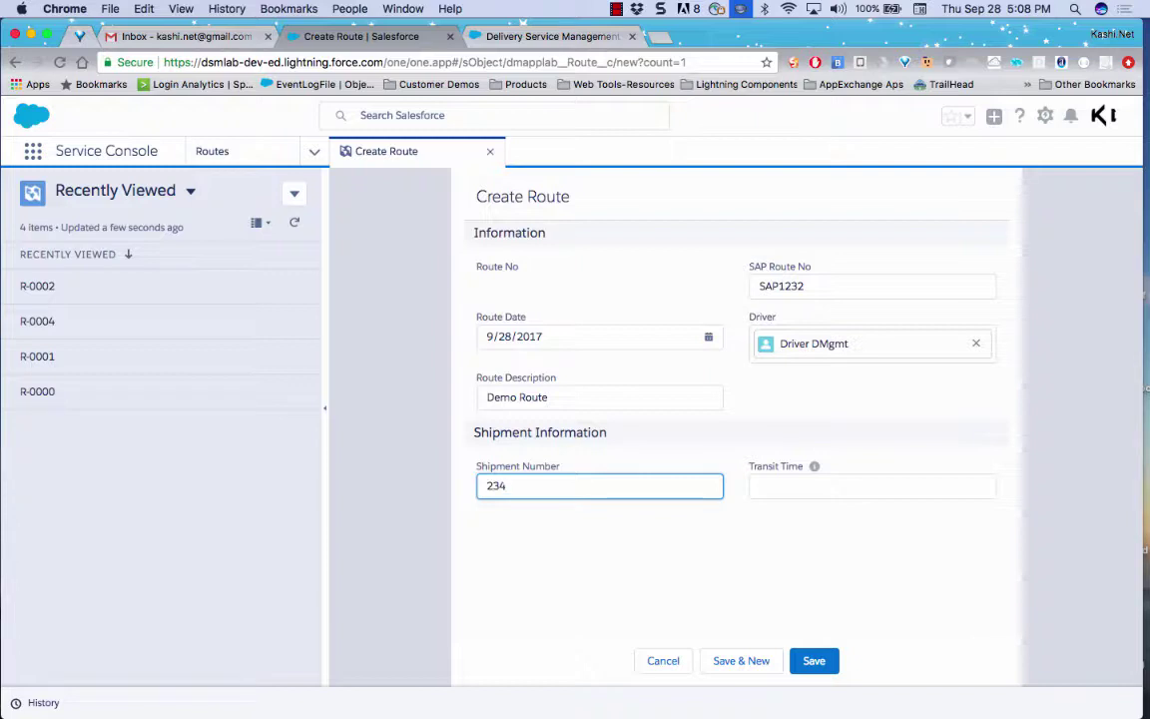
text(234)
key(Left)
key(Left)
text(23)
click(821, 487)
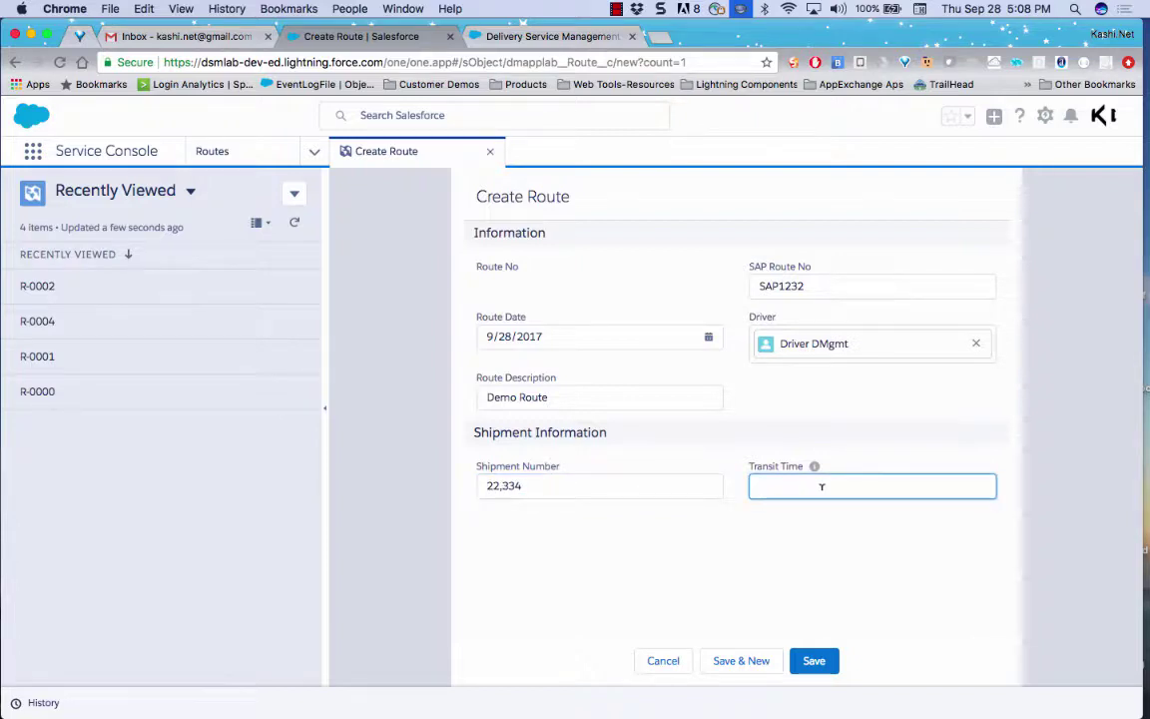
text(4)
click(822, 661)
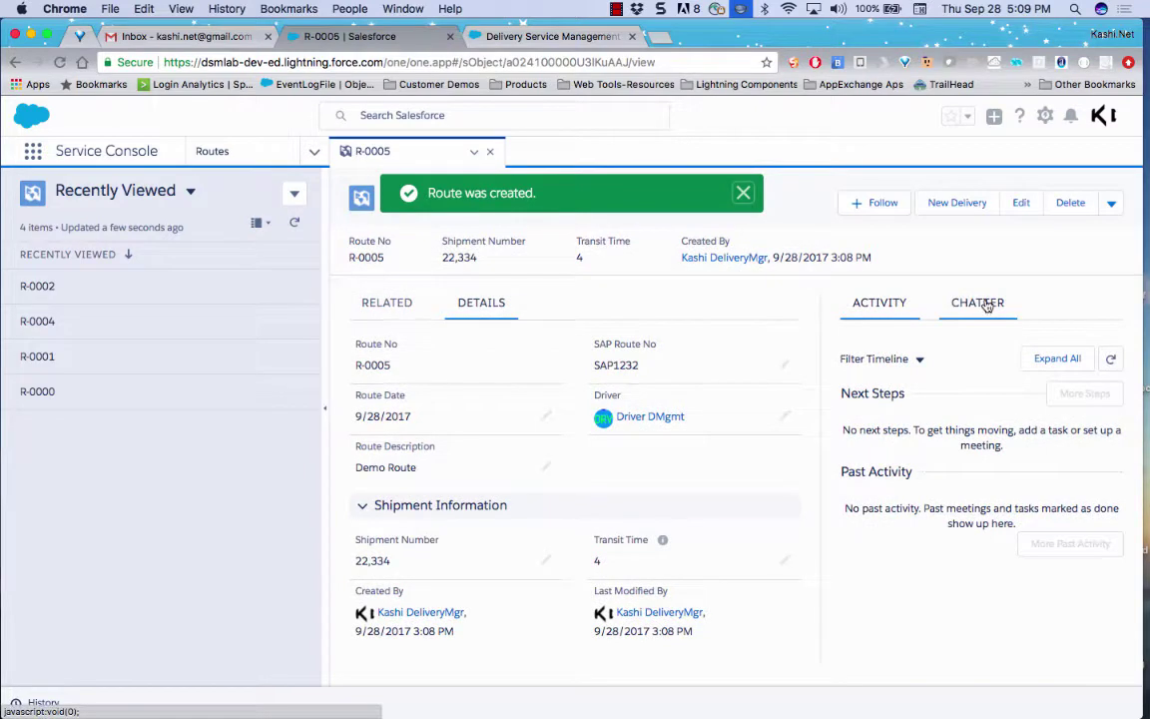
- Show the route's Chatter feed and start a new related delivery with Demo Customer1 as the customer
click(984, 313)
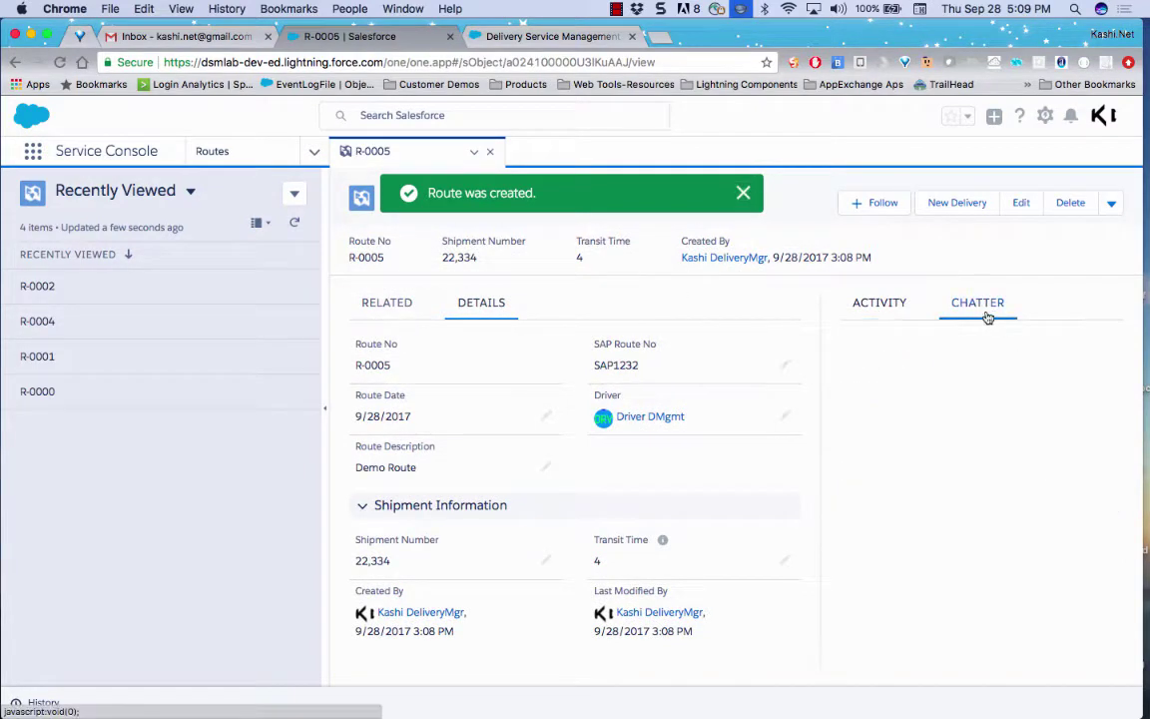
click(387, 303)
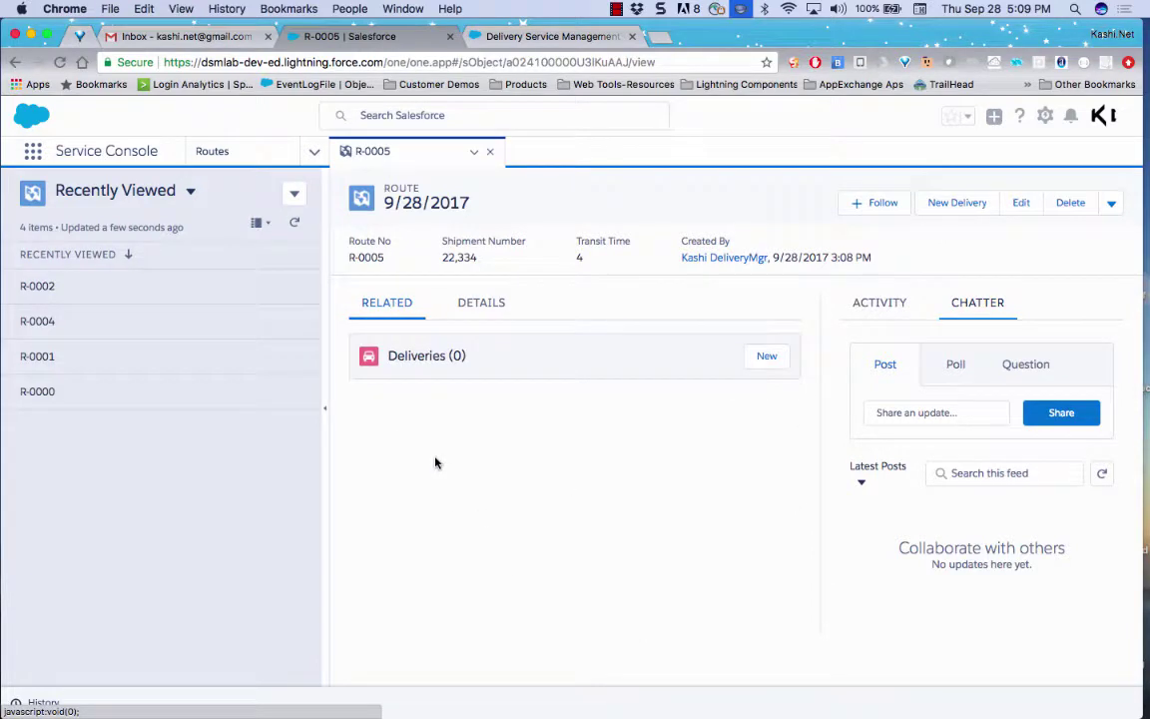
click(766, 357)
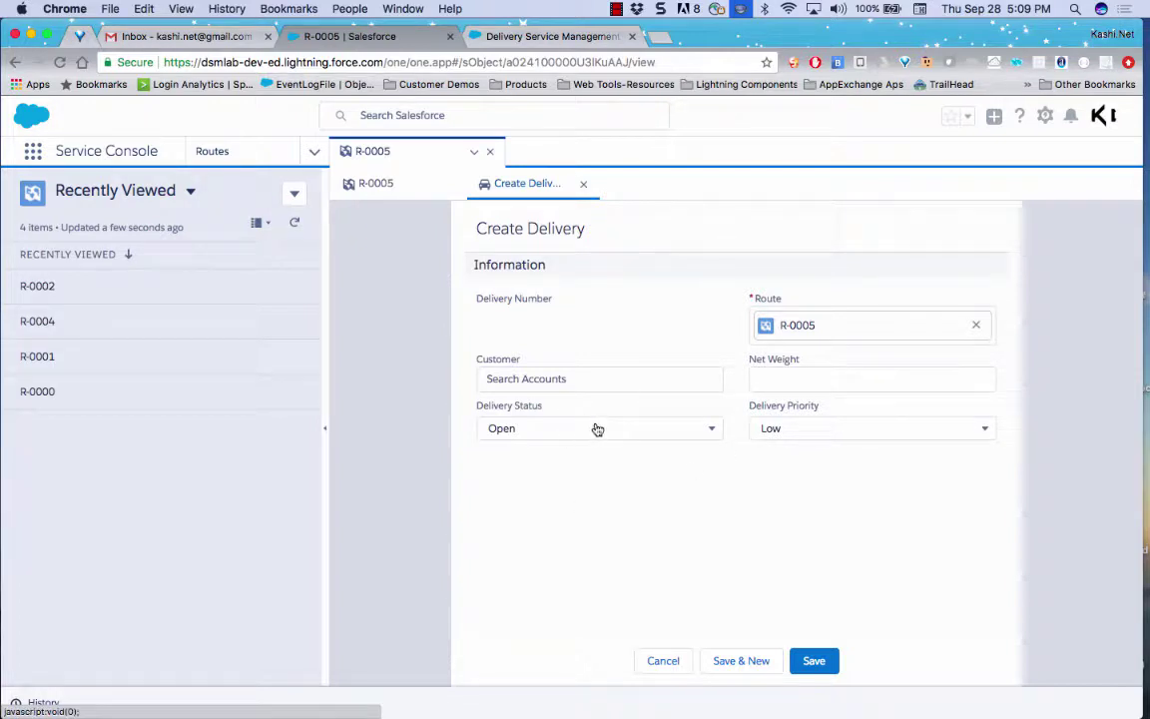
click(578, 377)
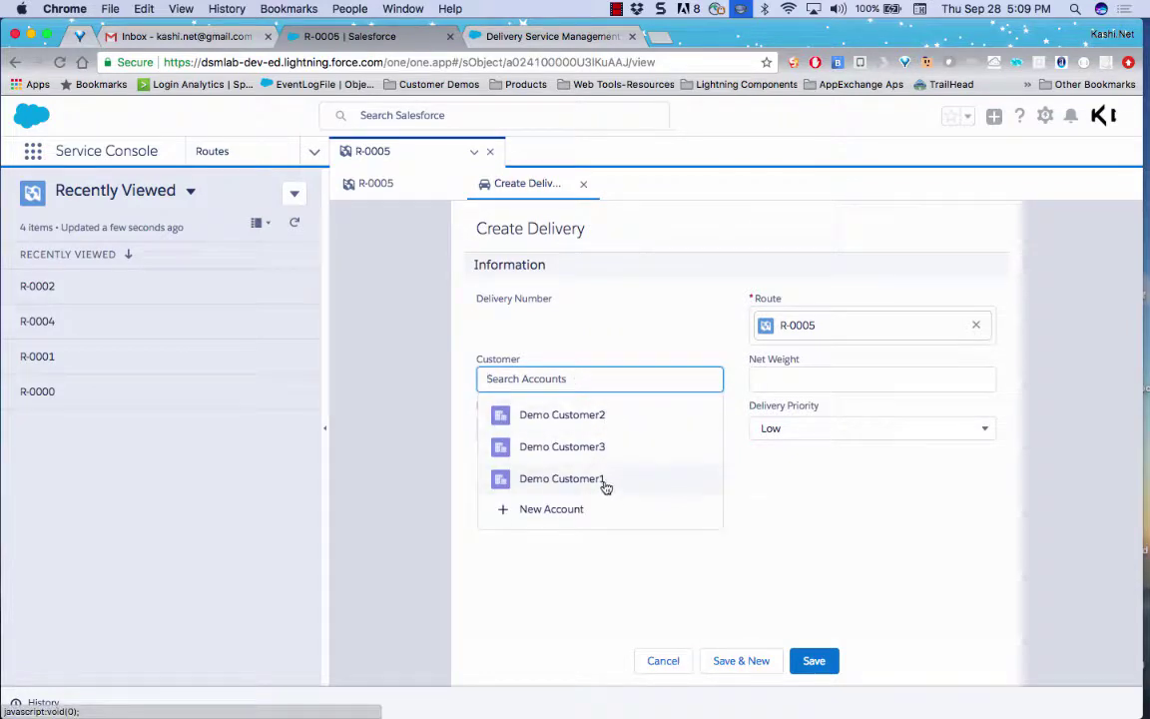
click(603, 481)
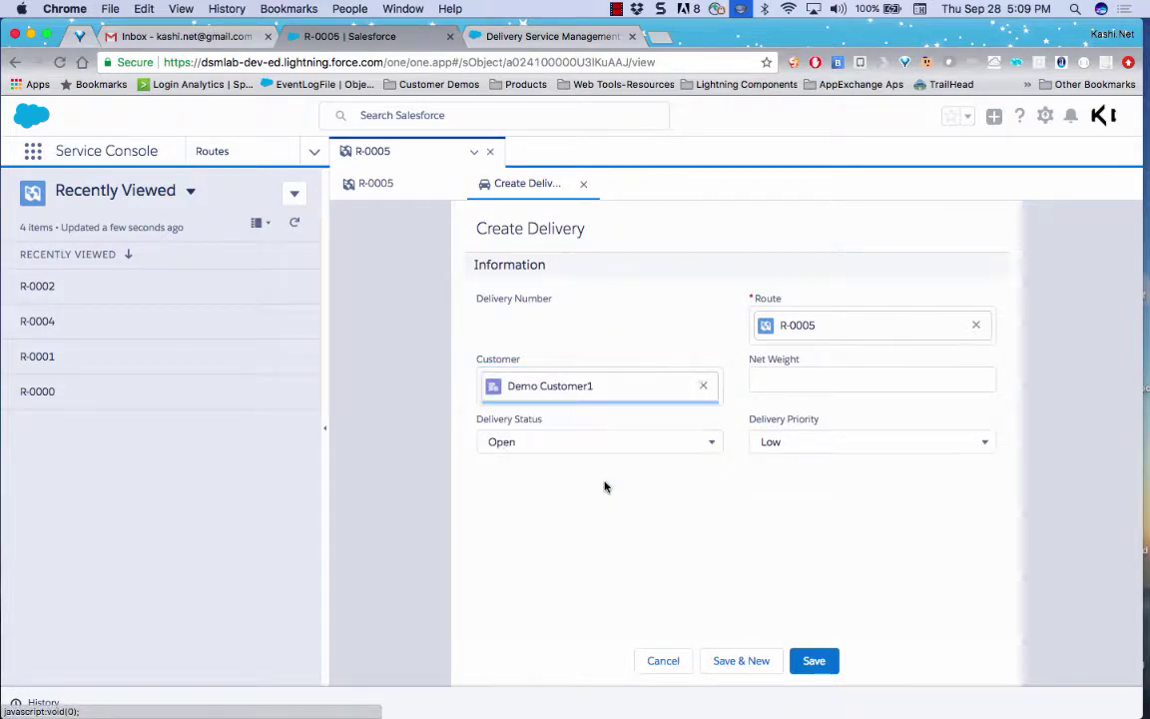
- Set the delivery's net weight to 23 and its priority to Medium, and save the delivery
click(804, 380)
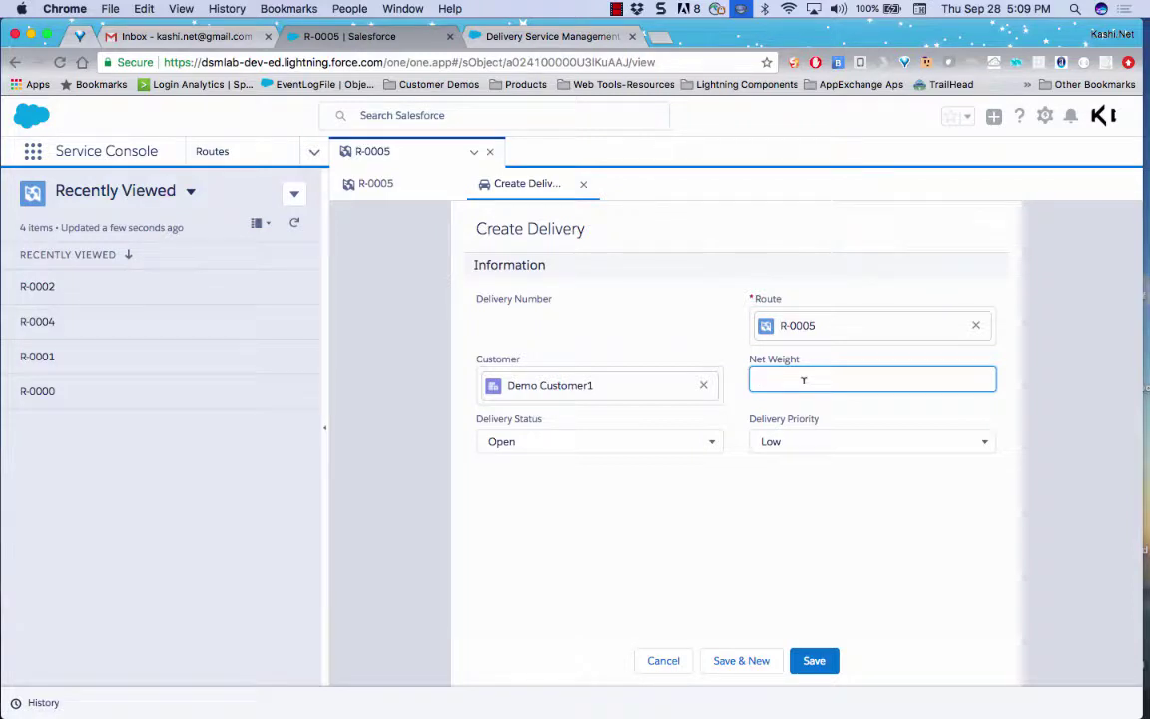
text(23)
click(863, 443)
click(810, 530)
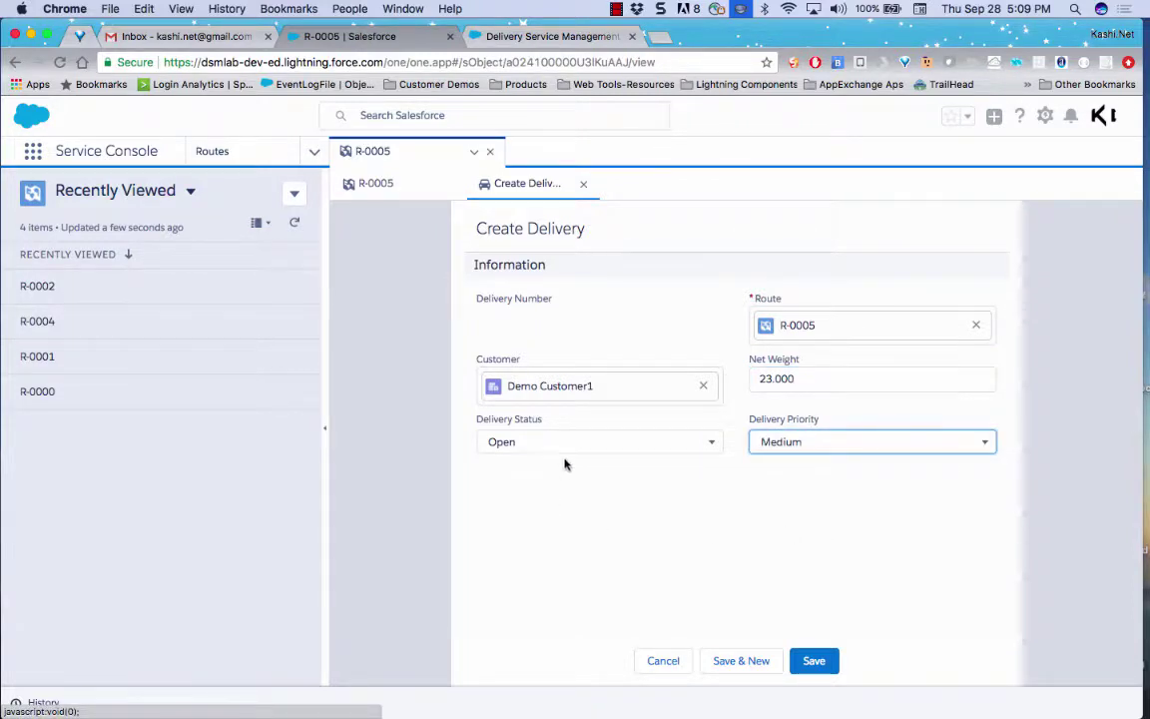
click(823, 660)
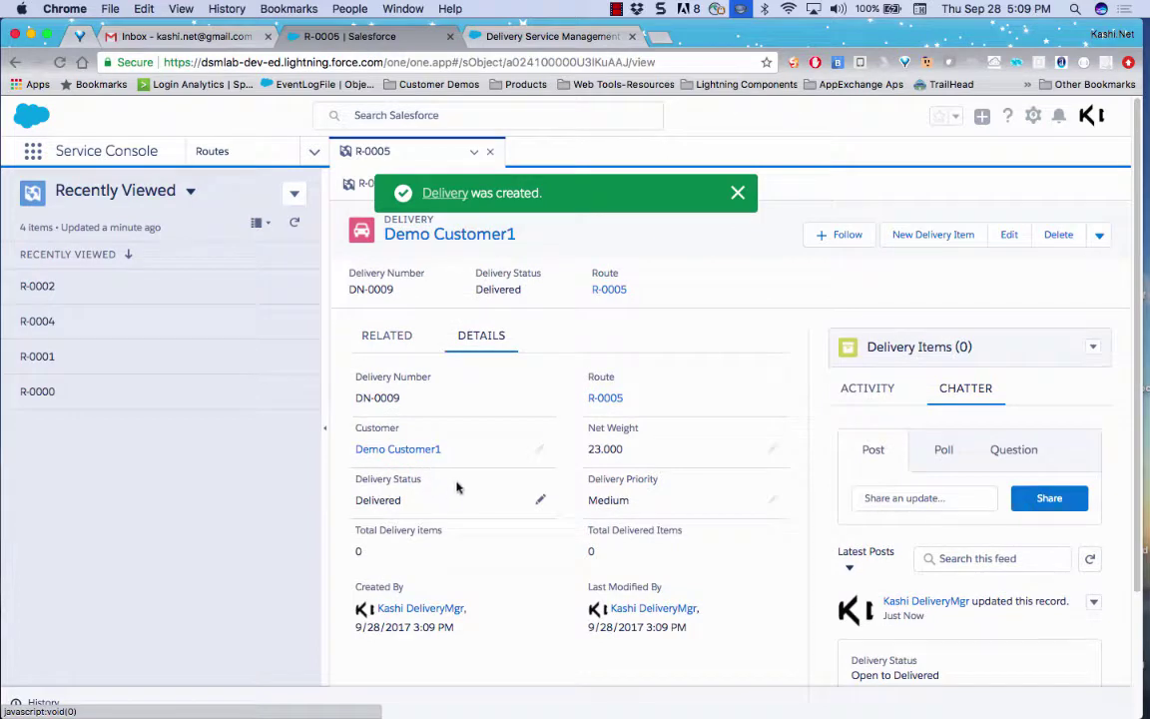
- Add a delivery item named Laptops with quantity 2, description MBPro and package number P322, saving it with another new item started
mouse_move(411, 452)
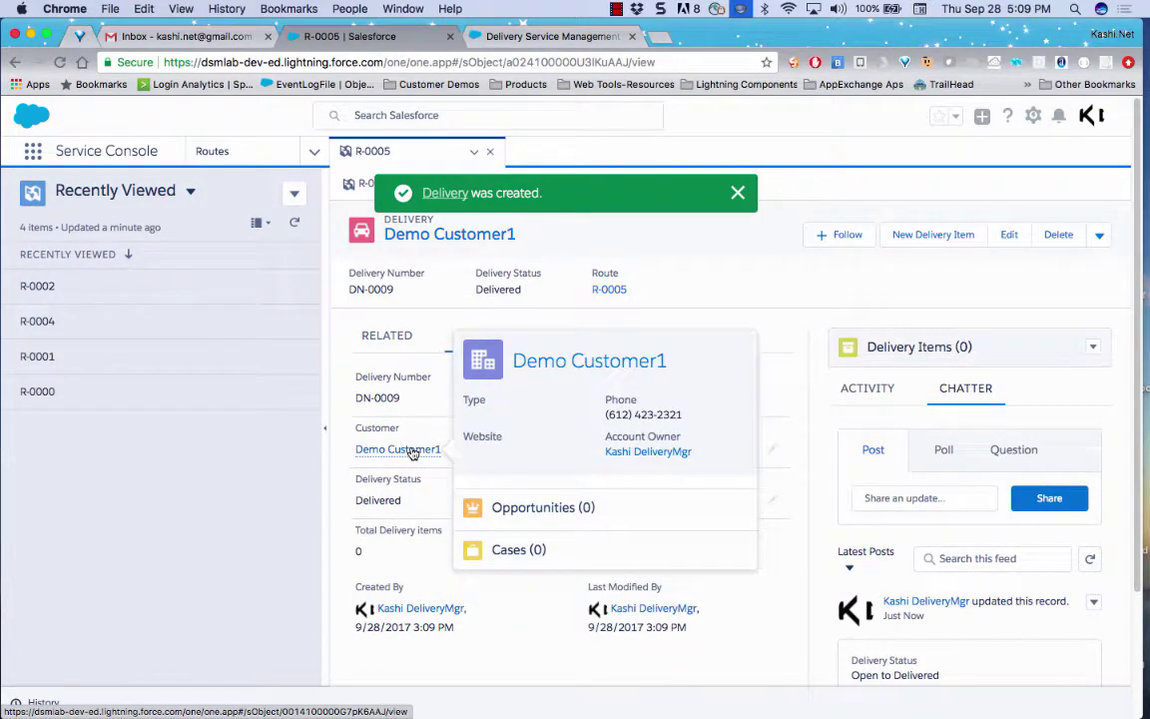
click(381, 334)
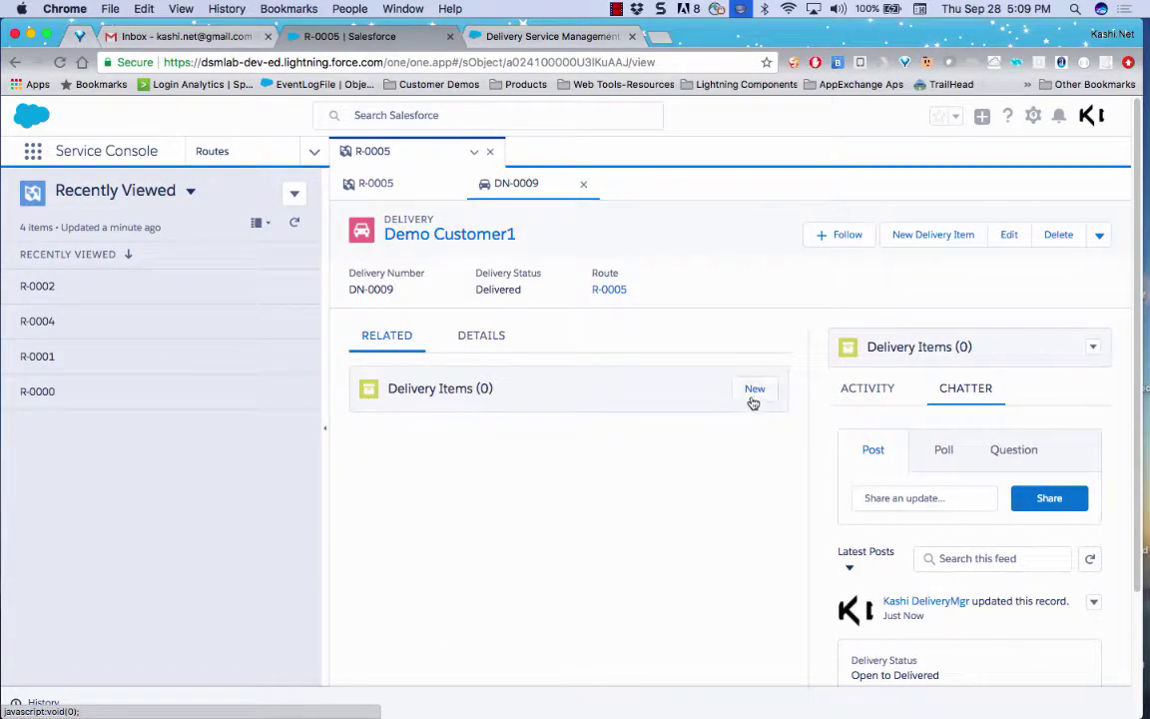
click(752, 392)
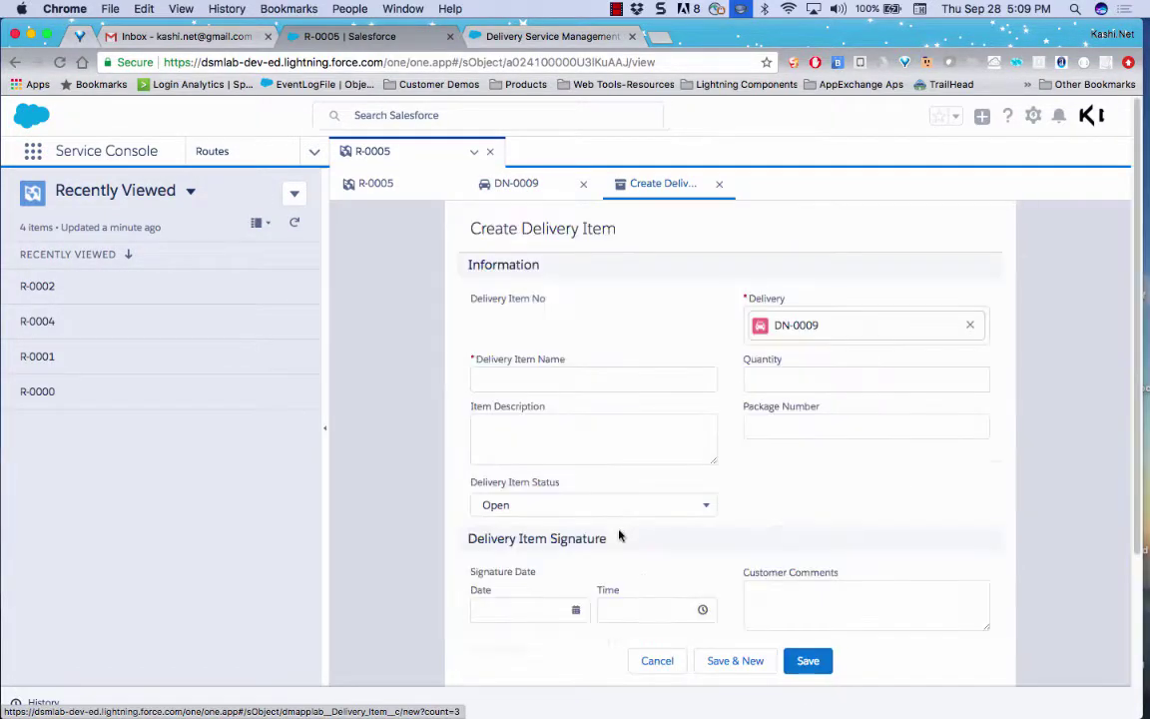
click(601, 376)
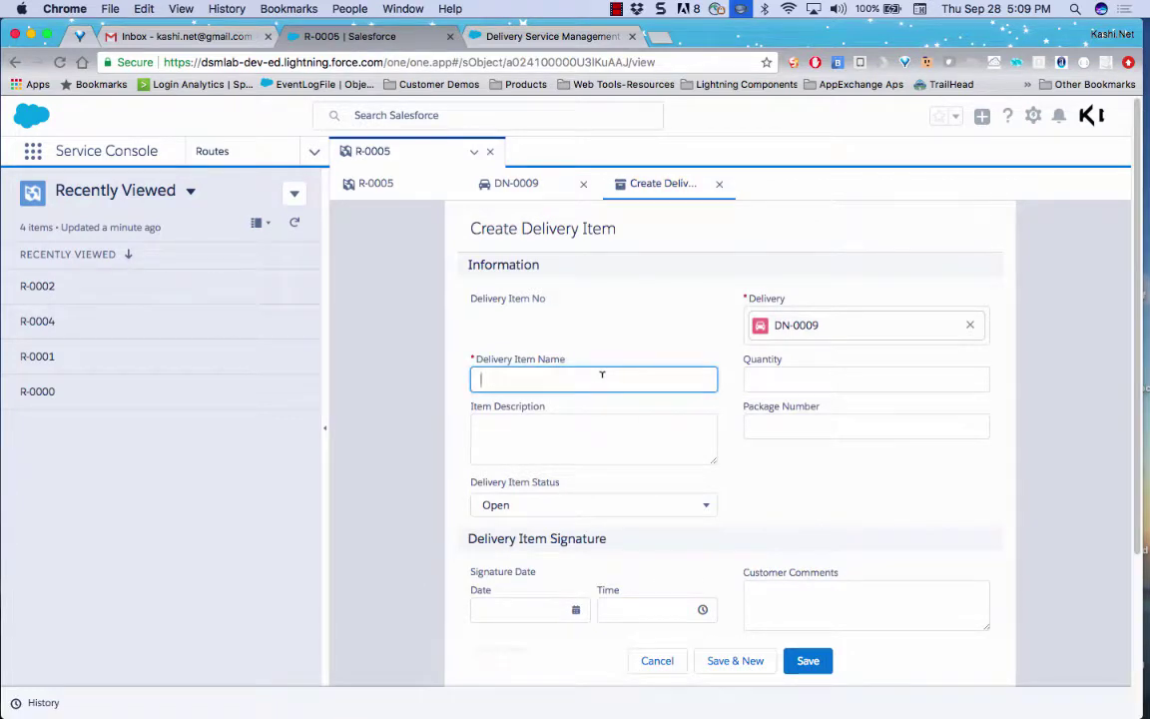
text(Laptops)
click(866, 378)
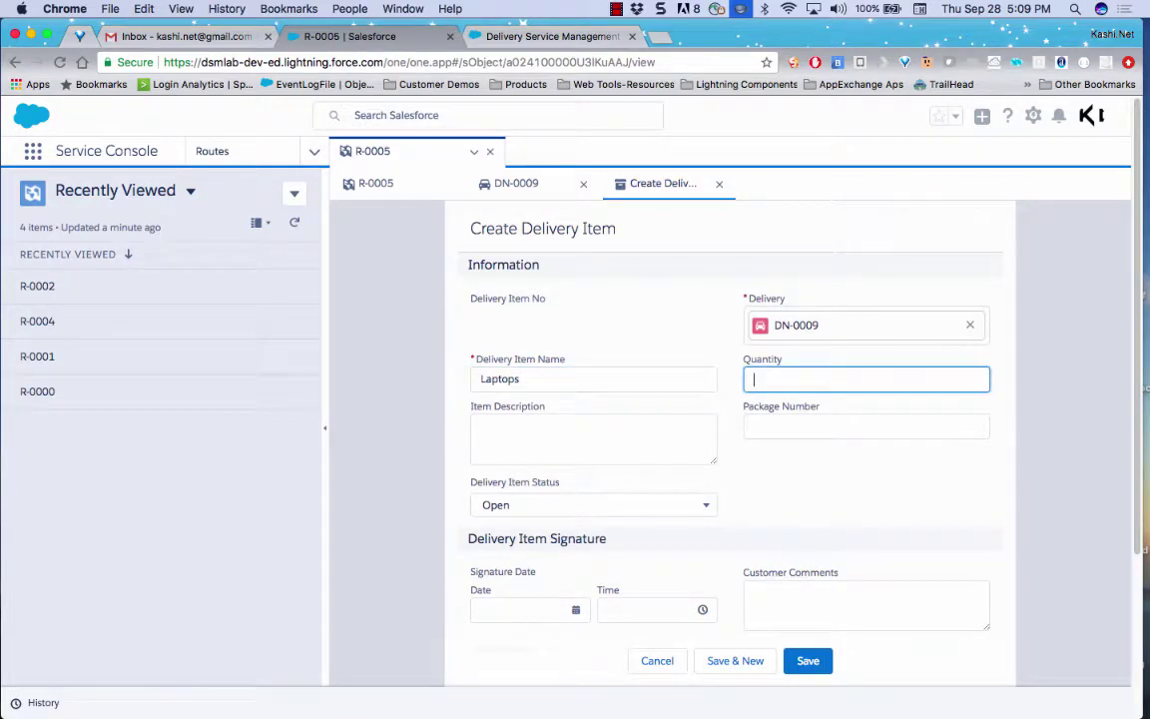
click(593, 437)
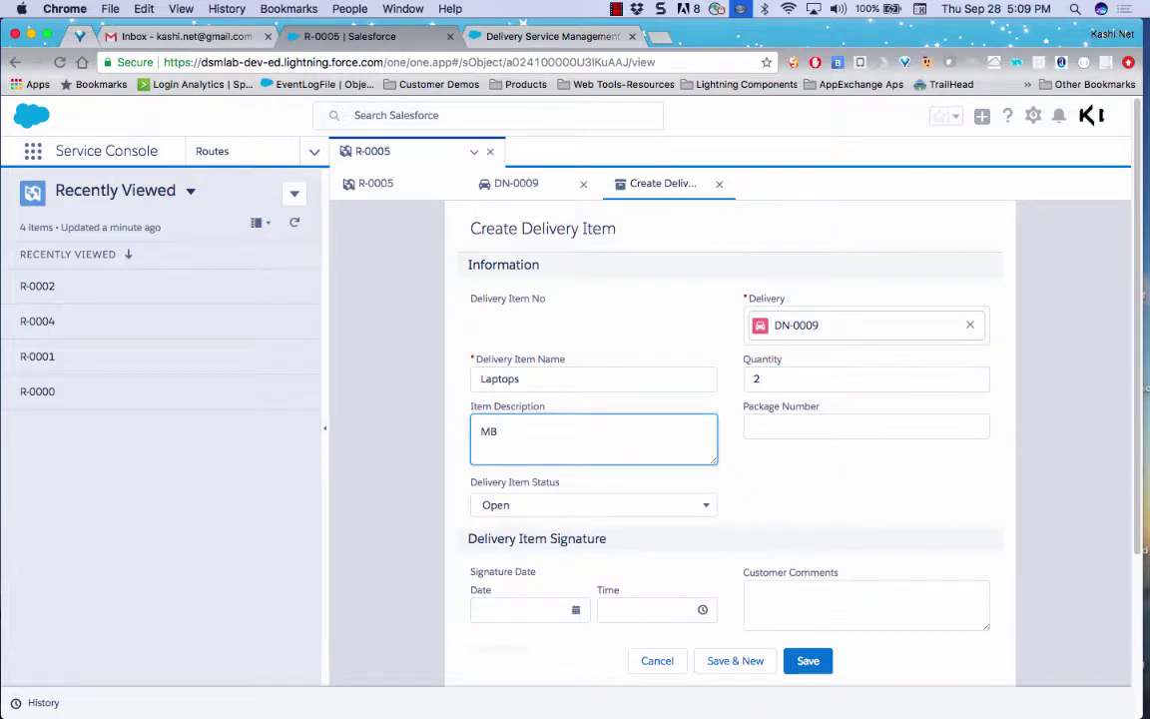
key(Tab)
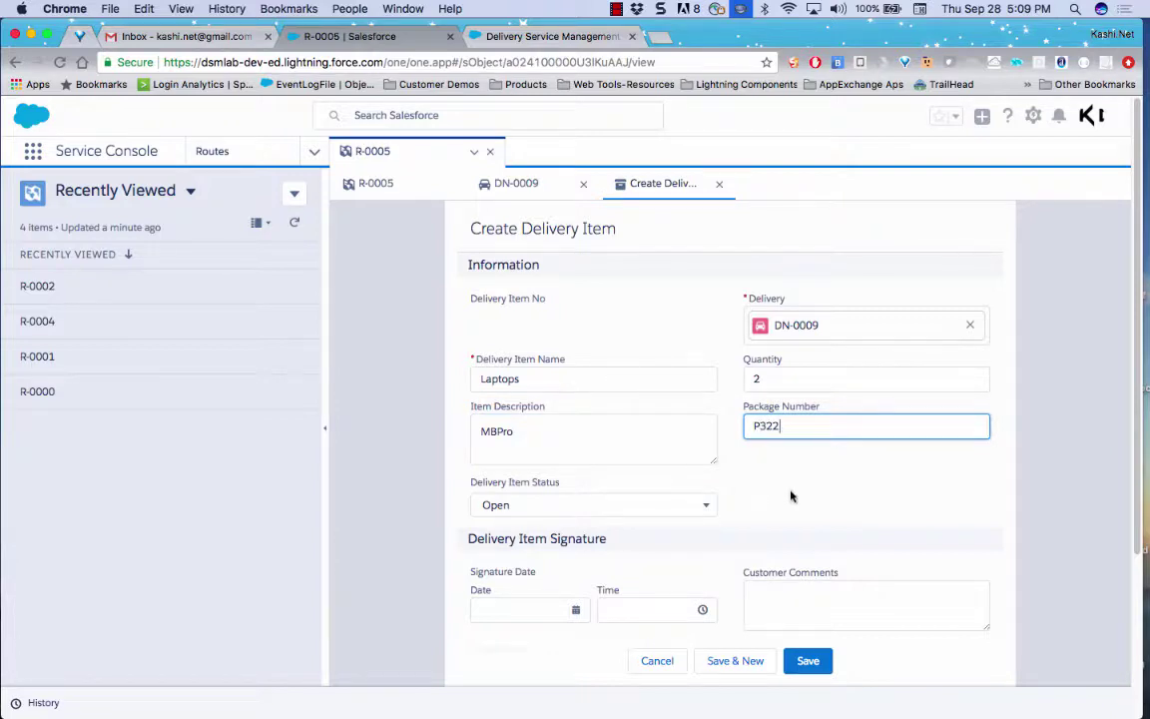
click(739, 661)
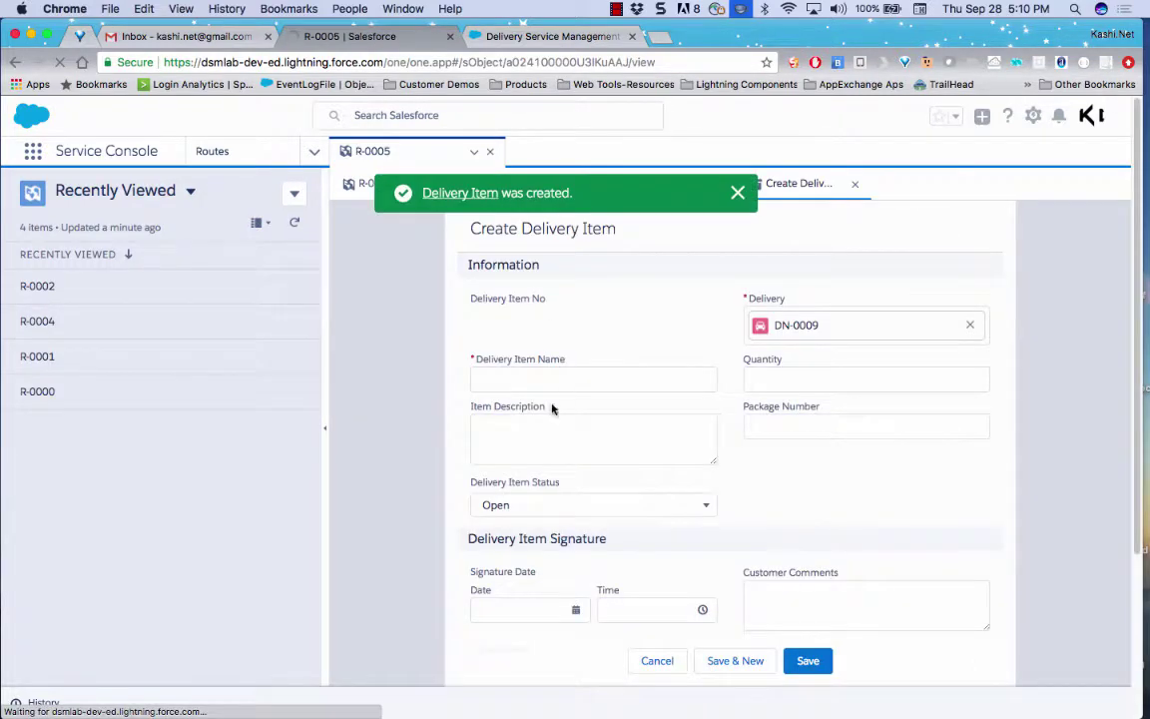
- Create a second delivery item named Desktops with quantity 5, description iMac and package number P342, and save it
click(569, 377)
text(Desktops)
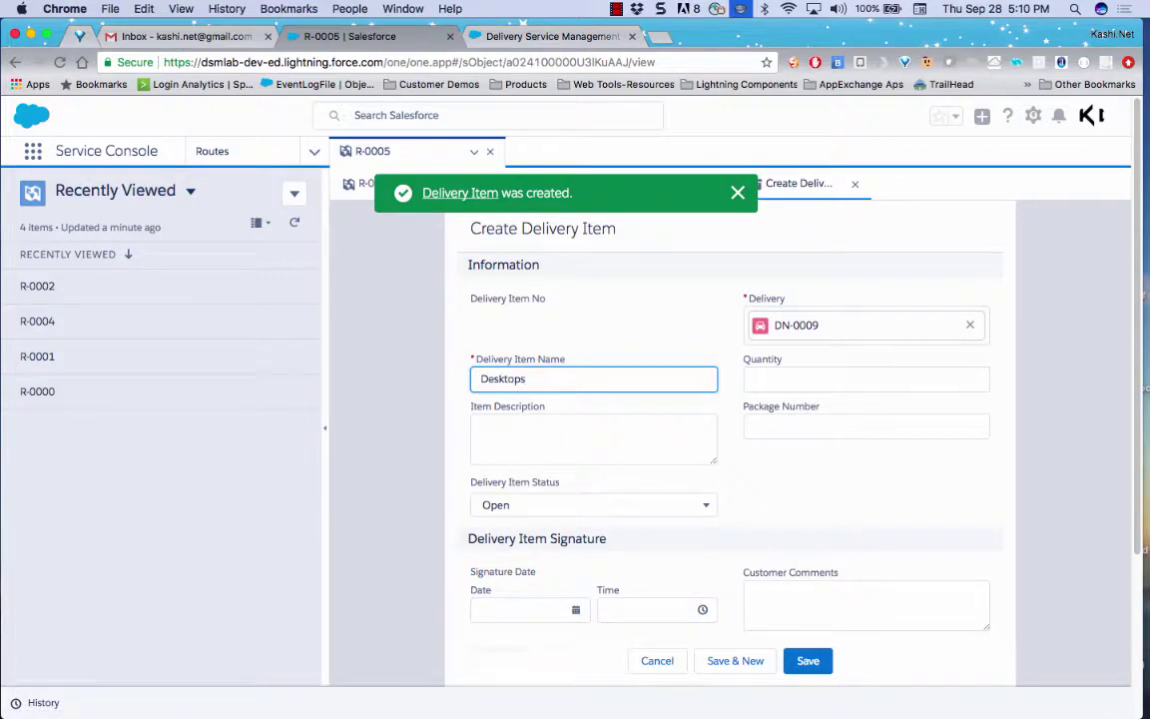
click(755, 378)
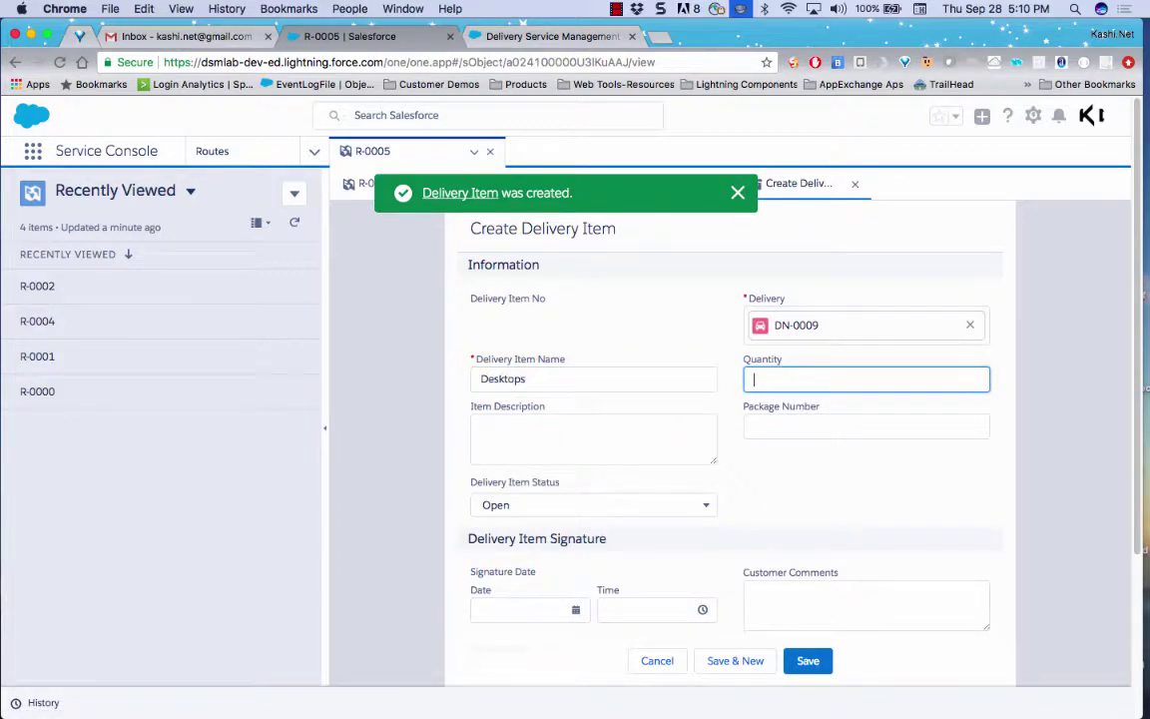
key(Tab)
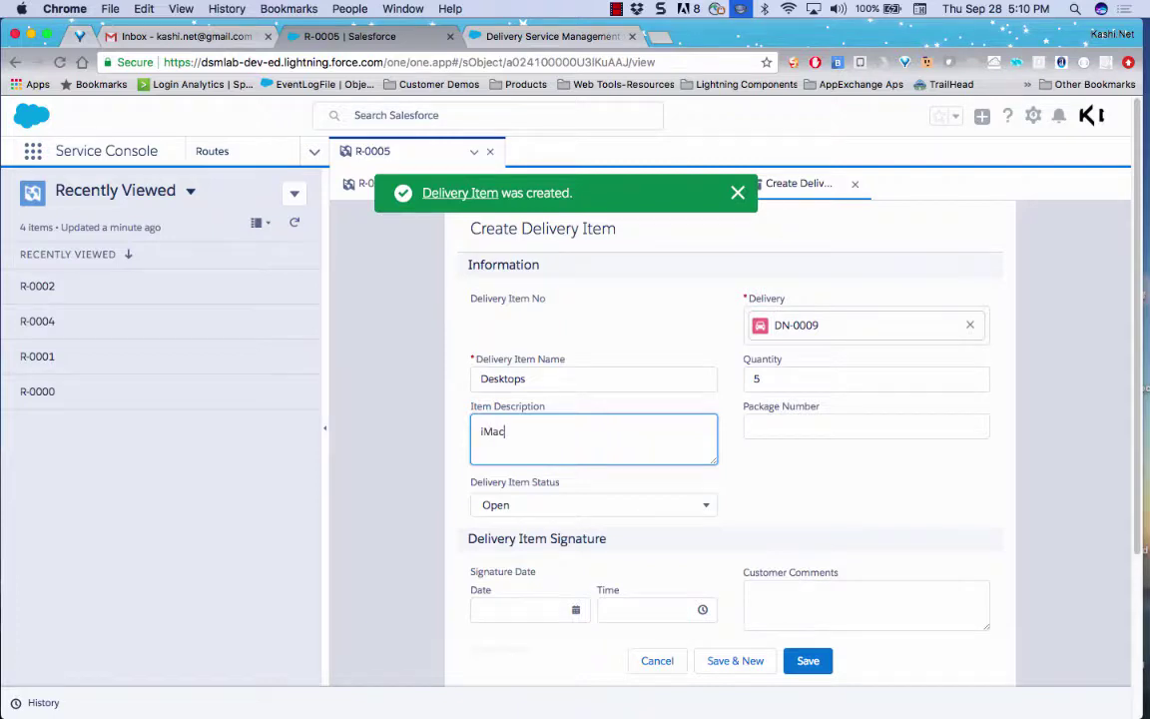
key(Tab)
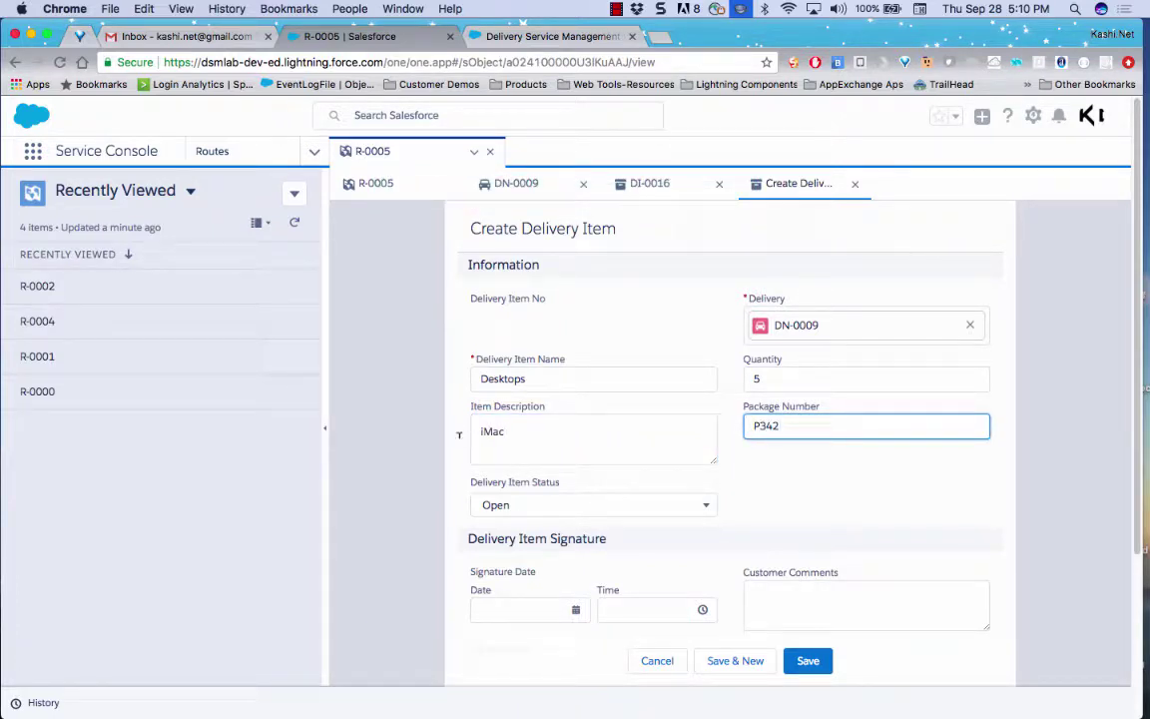
text(P342)
click(807, 660)
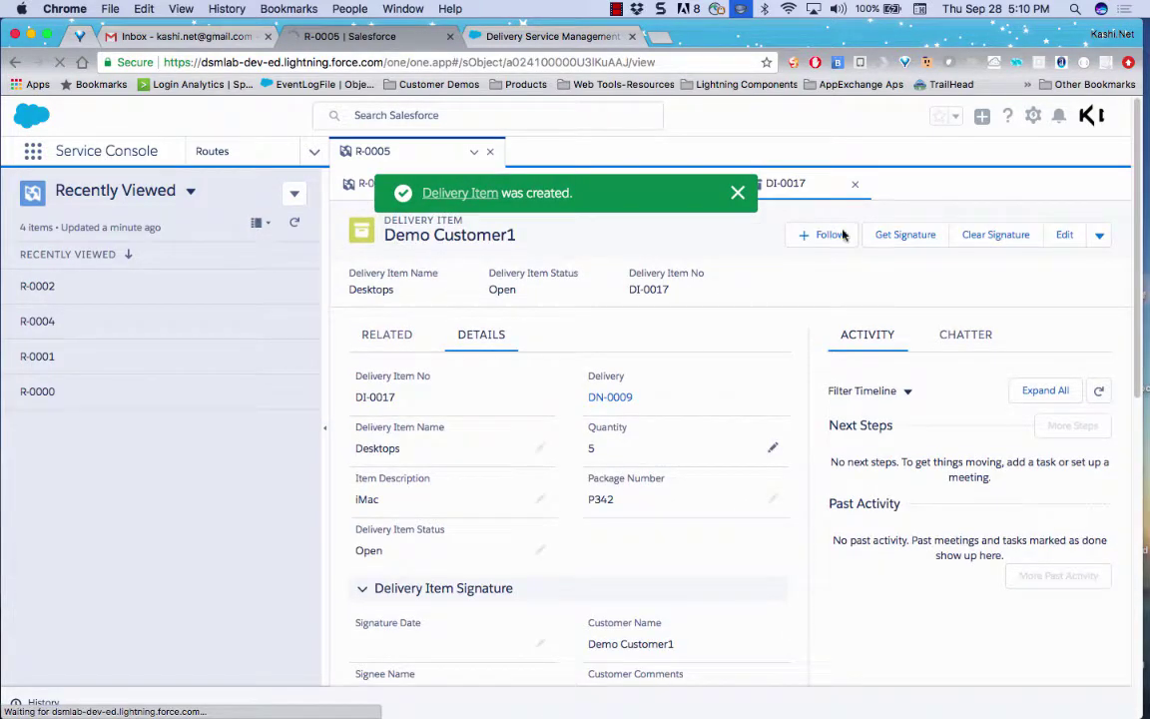
- Return to the parent delivery record and review its related delivery items and its details
click(609, 397)
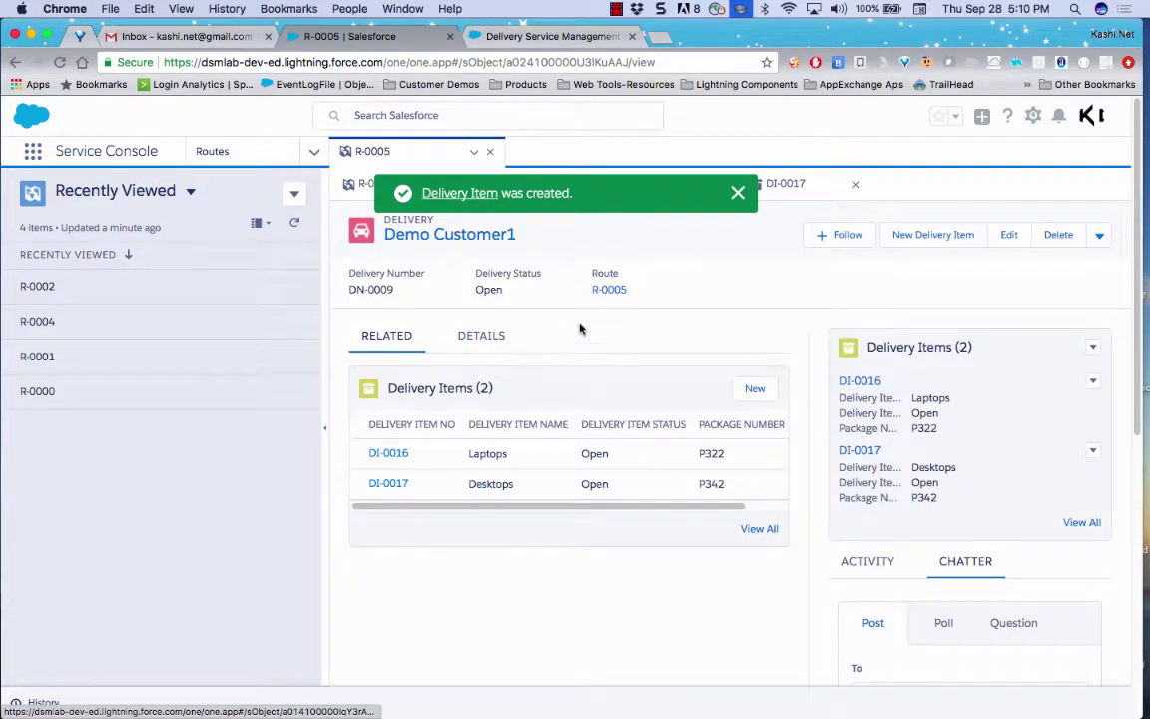
click(471, 334)
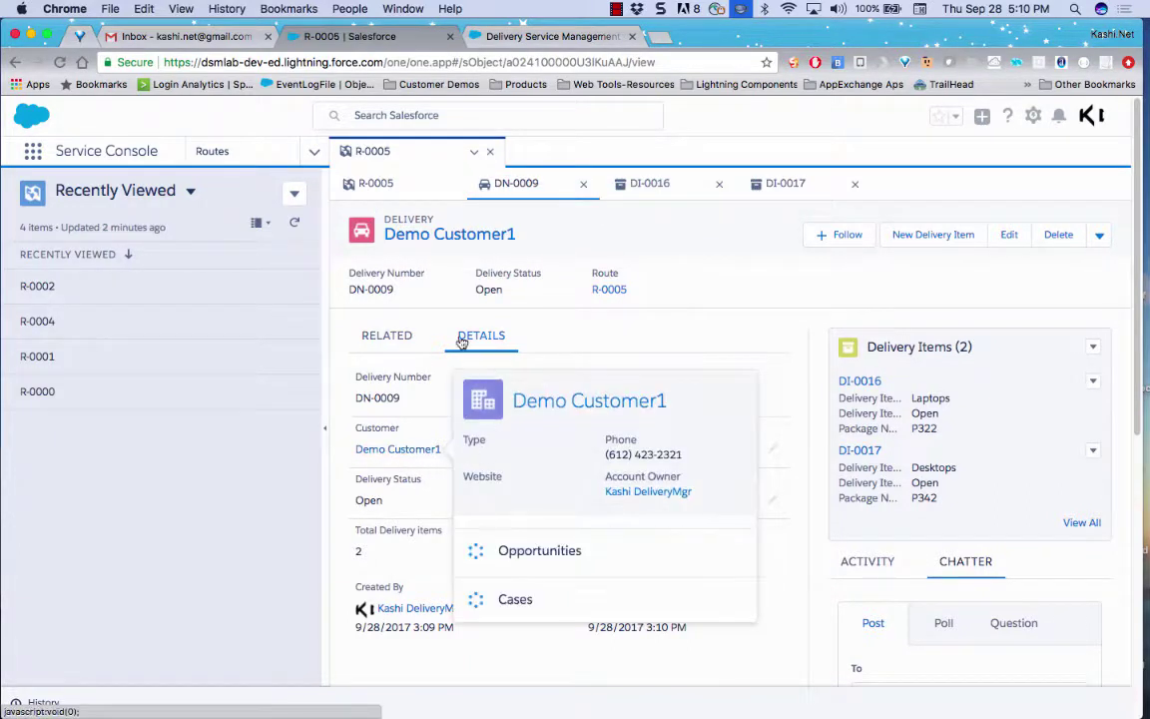
click(407, 338)
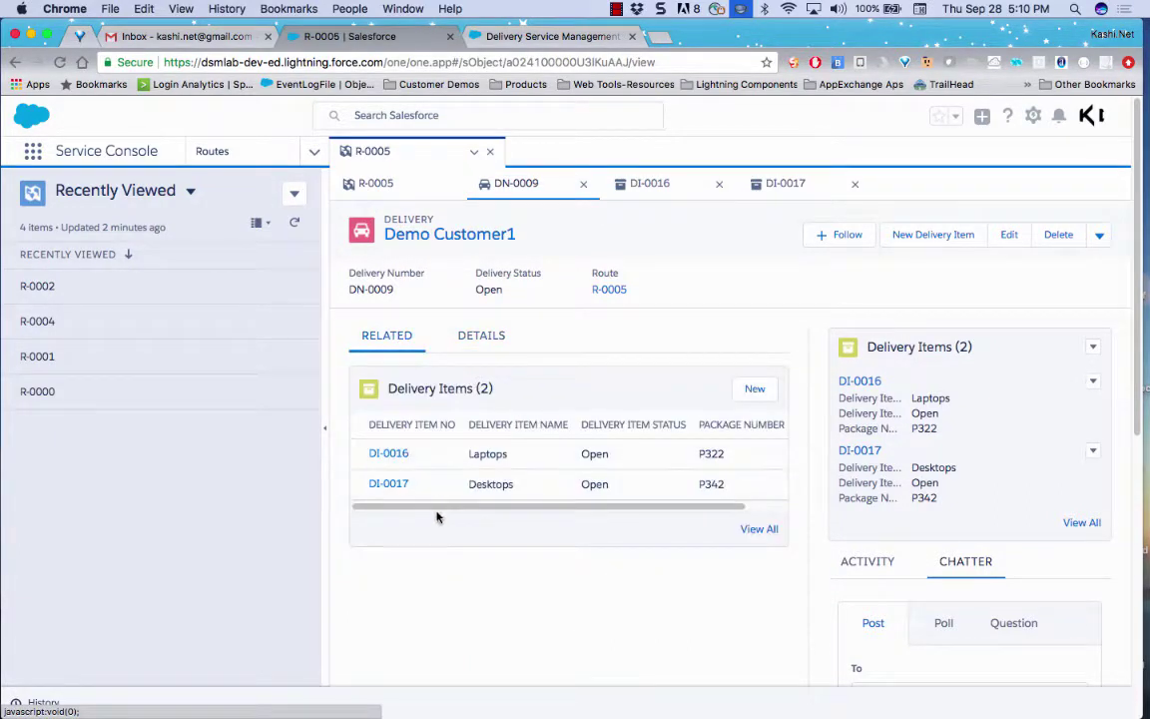
click(475, 335)
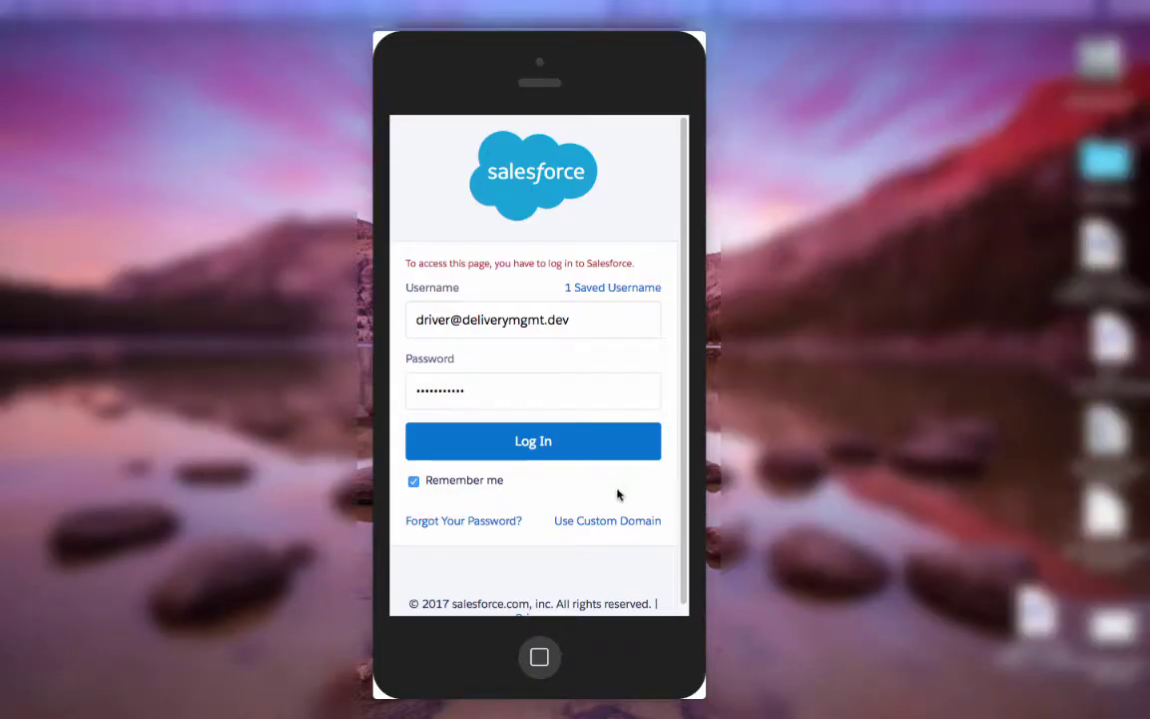
- Log in to the Salesforce1 Simulator with the prefilled driver account and set the simulated device to the largest phone size
click(575, 447)
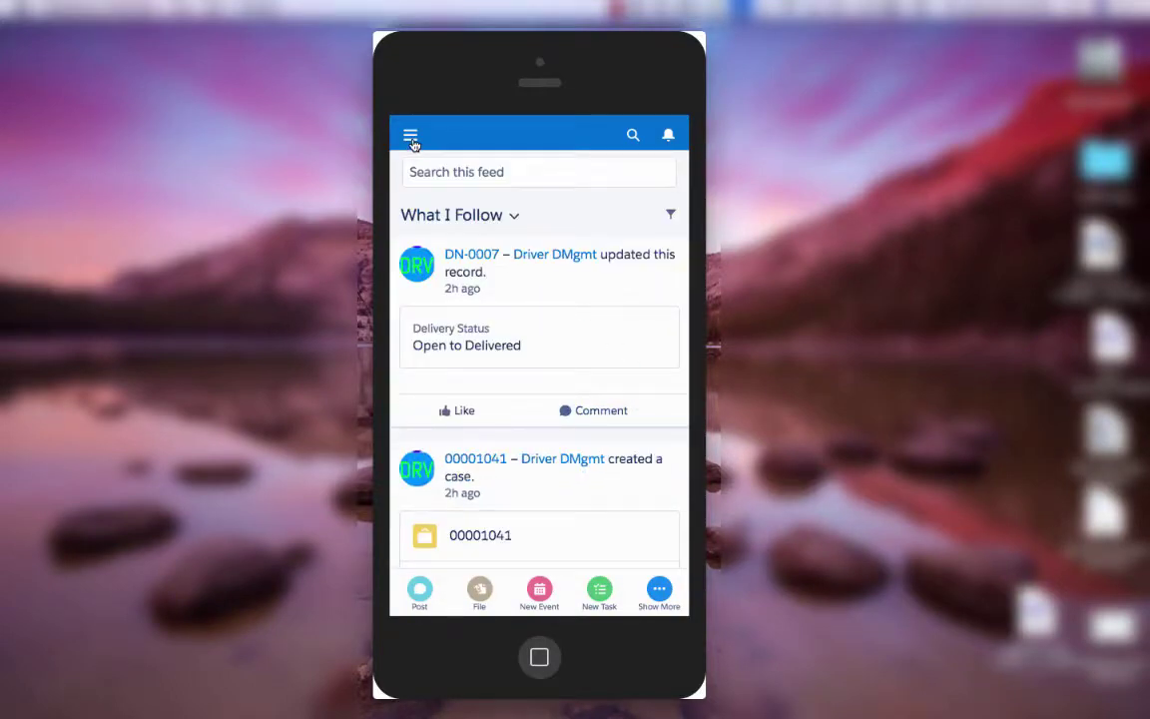
click(544, 663)
click(629, 589)
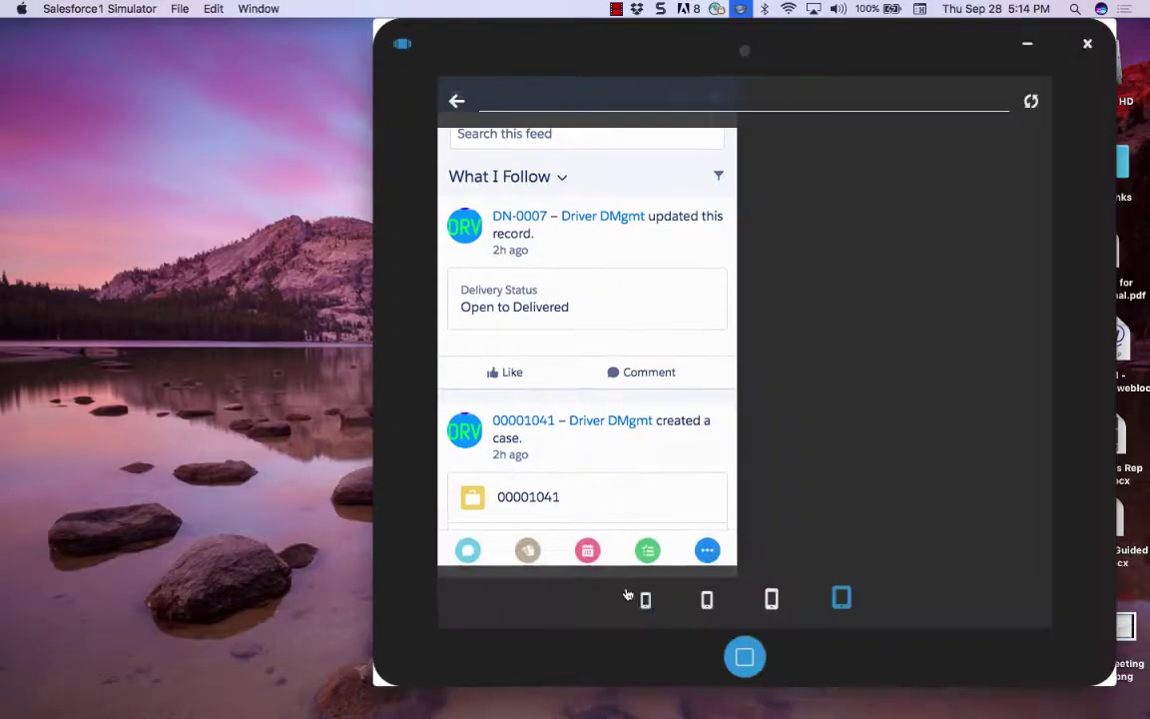
click(770, 601)
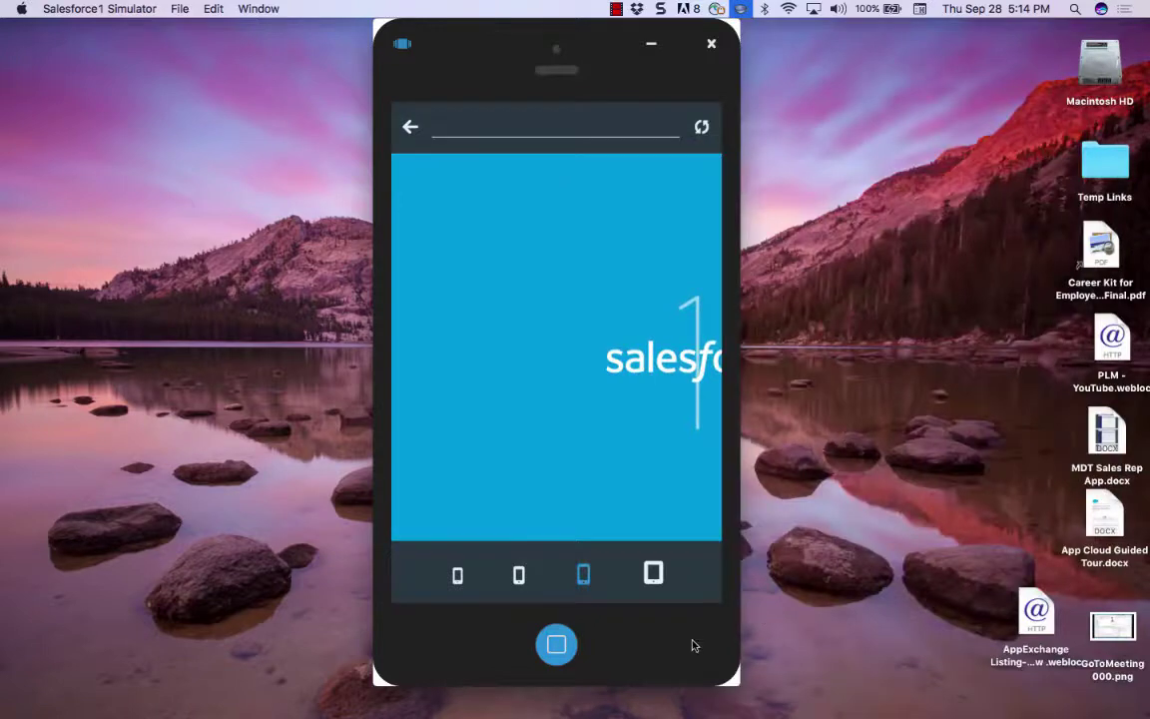
- Close the simulator's device-size settings and open the Delivery Confirmation form in the mobile app
click(559, 646)
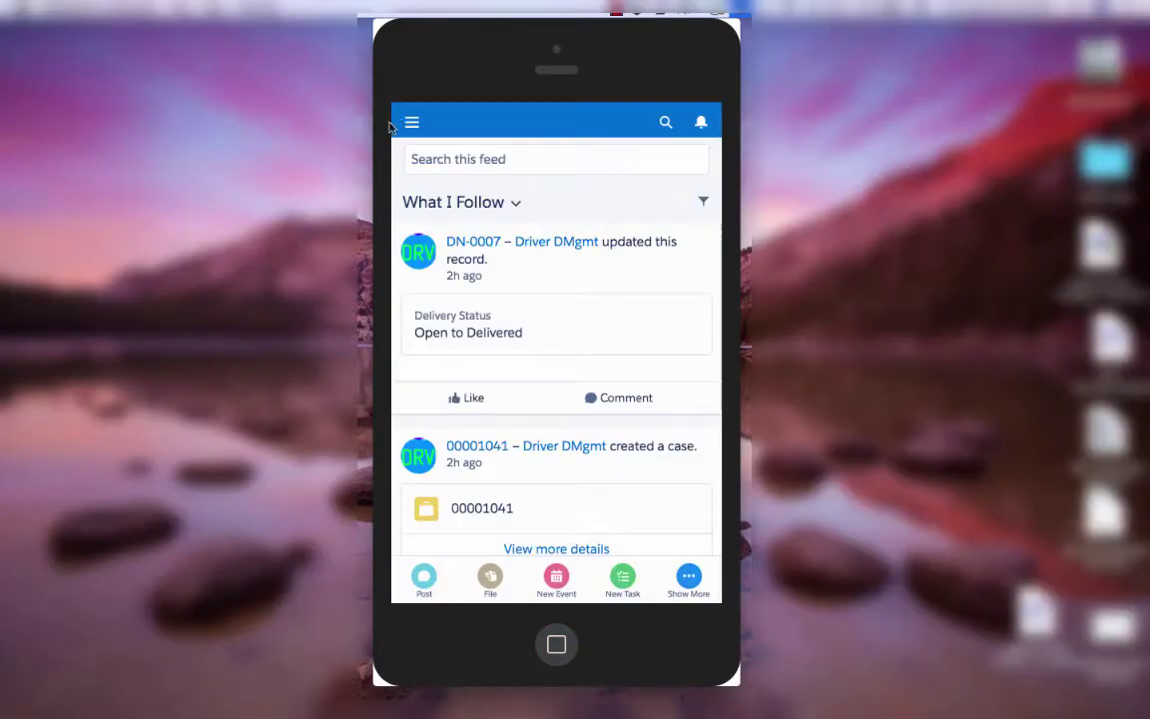
click(412, 124)
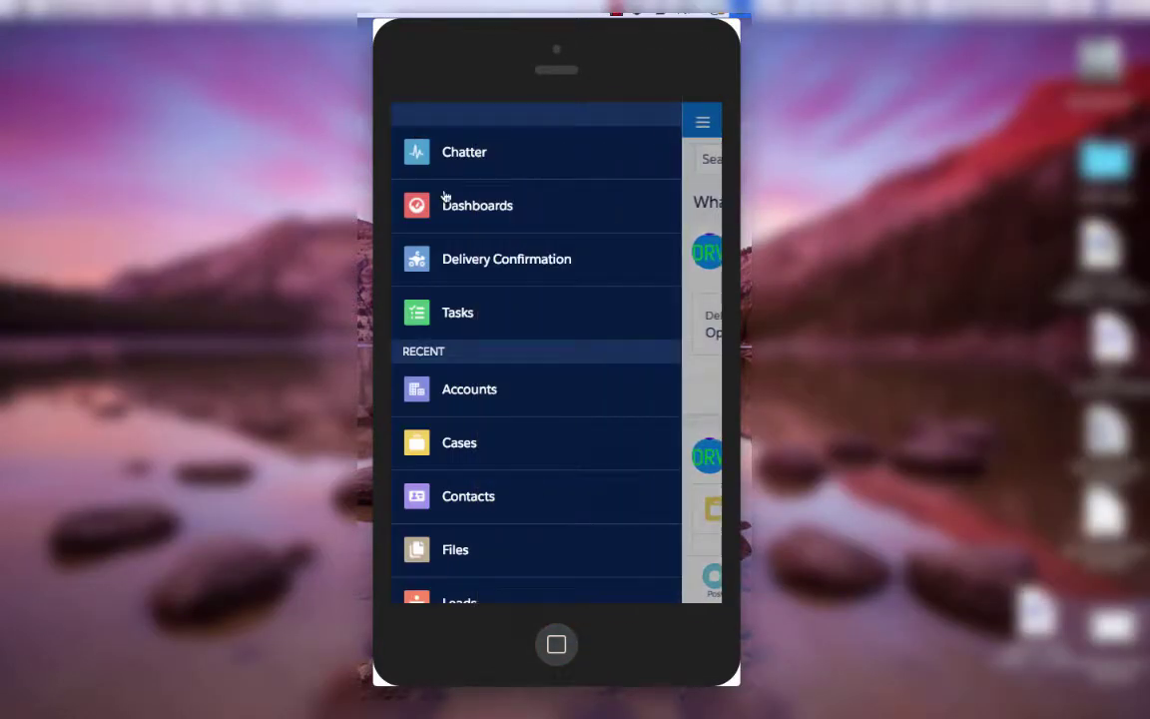
click(507, 259)
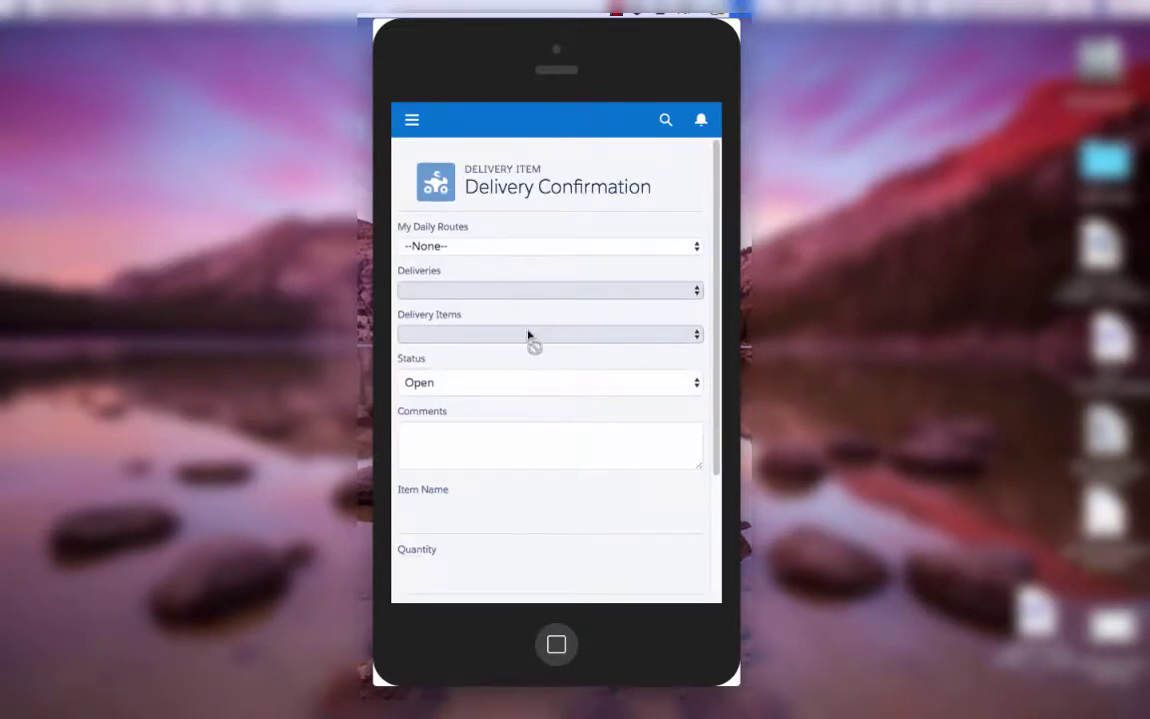
- Select route R-0005, delivery DN-0009 and delivery item DI-0016 in the delivery confirmation
click(559, 247)
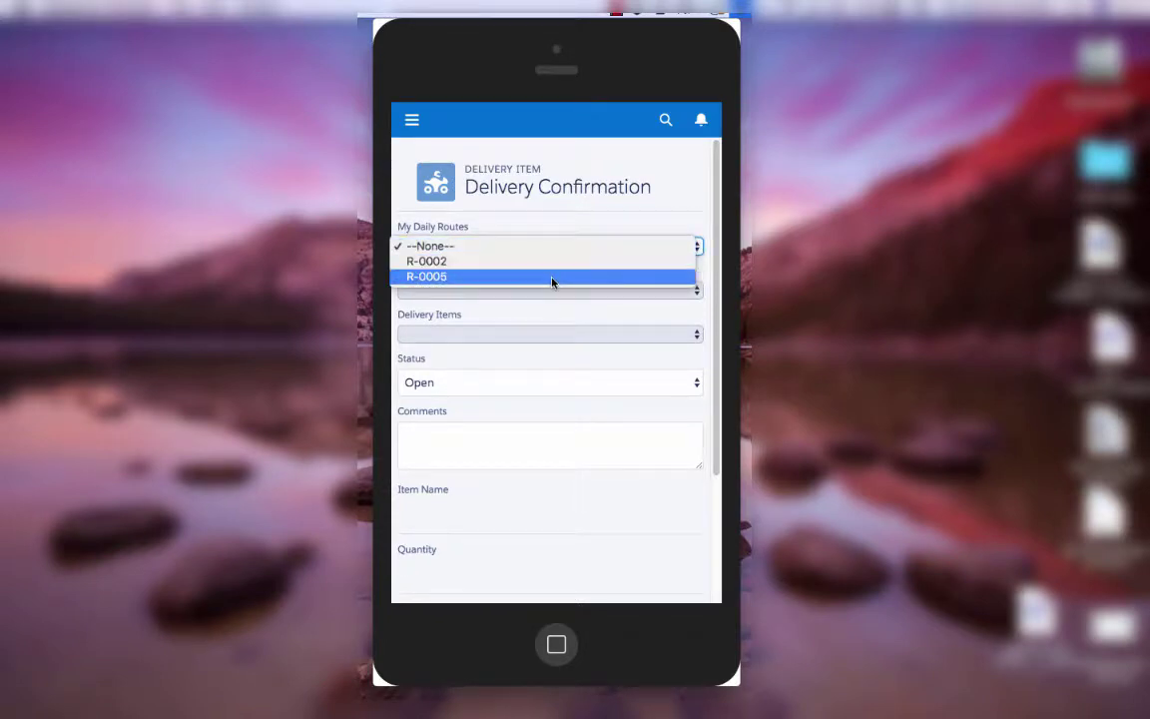
click(550, 278)
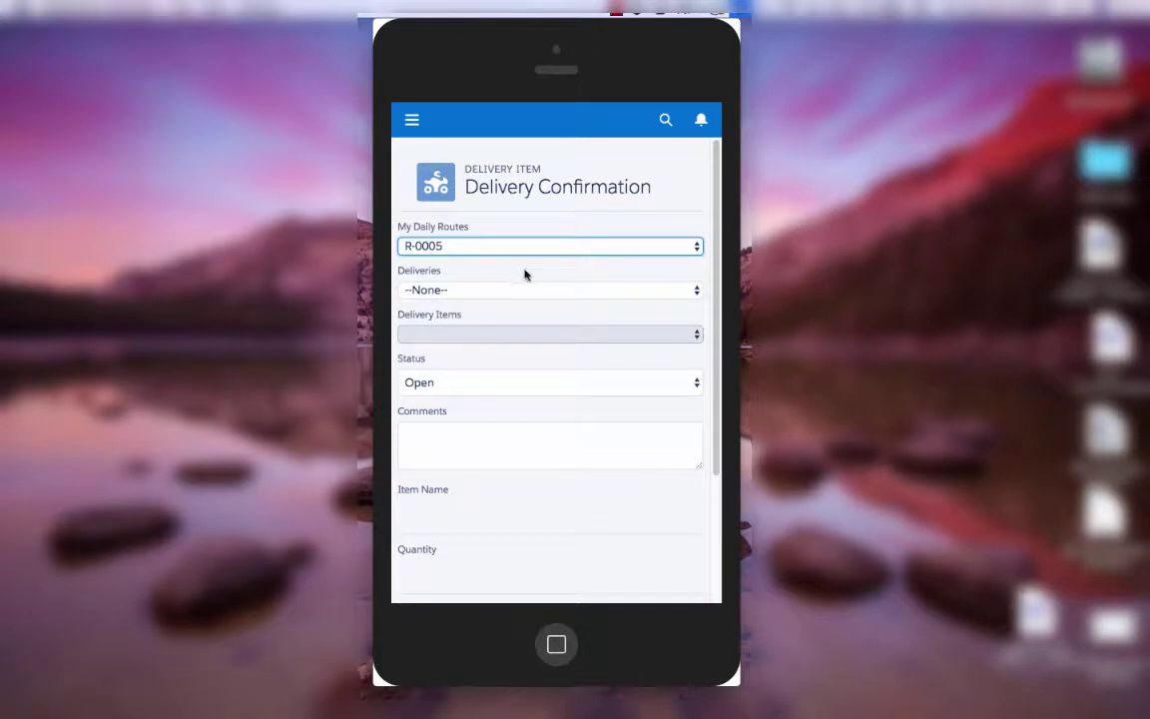
click(542, 290)
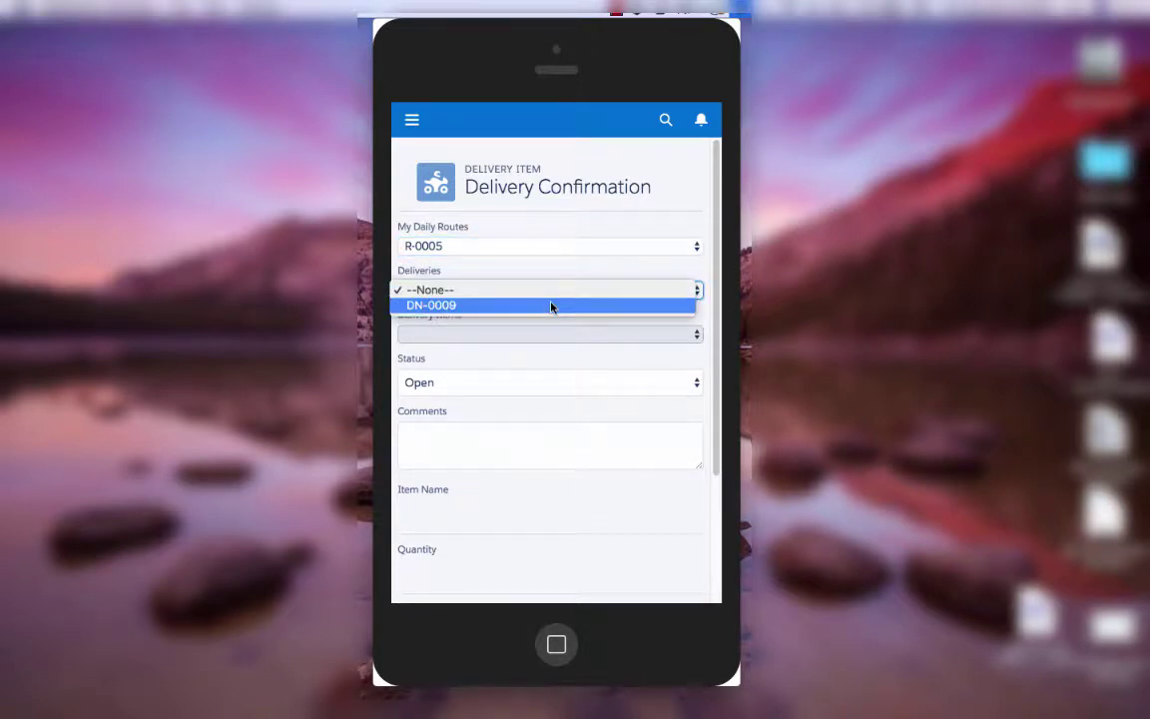
click(551, 306)
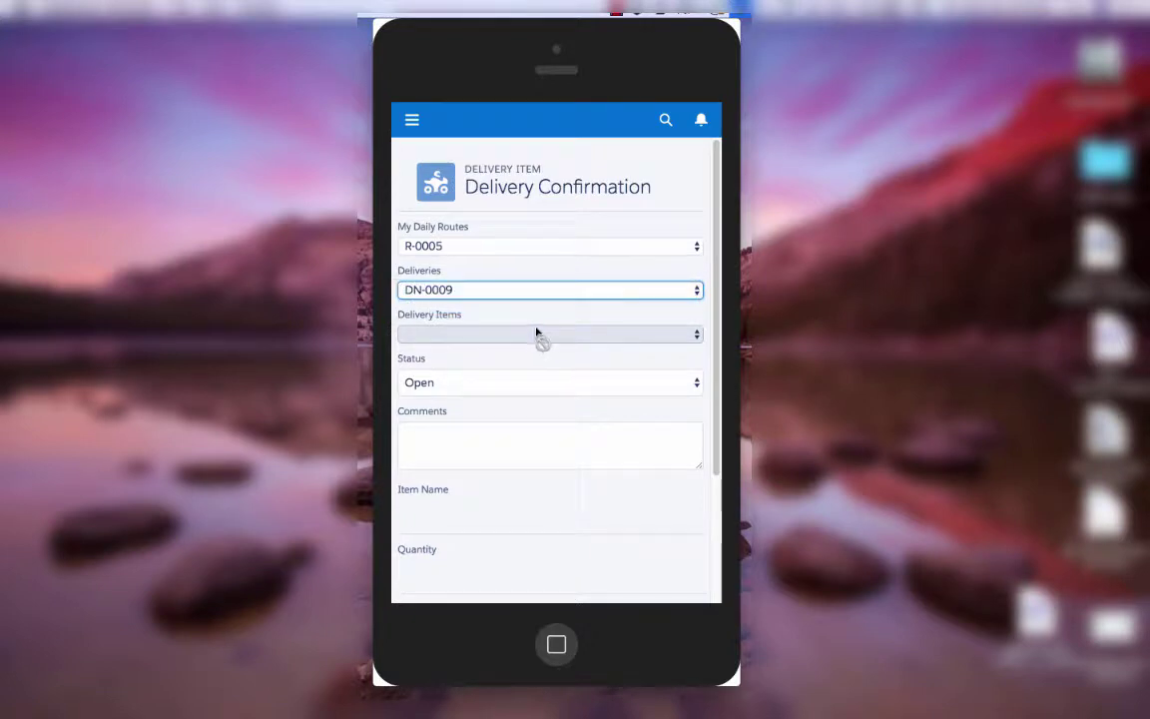
click(544, 336)
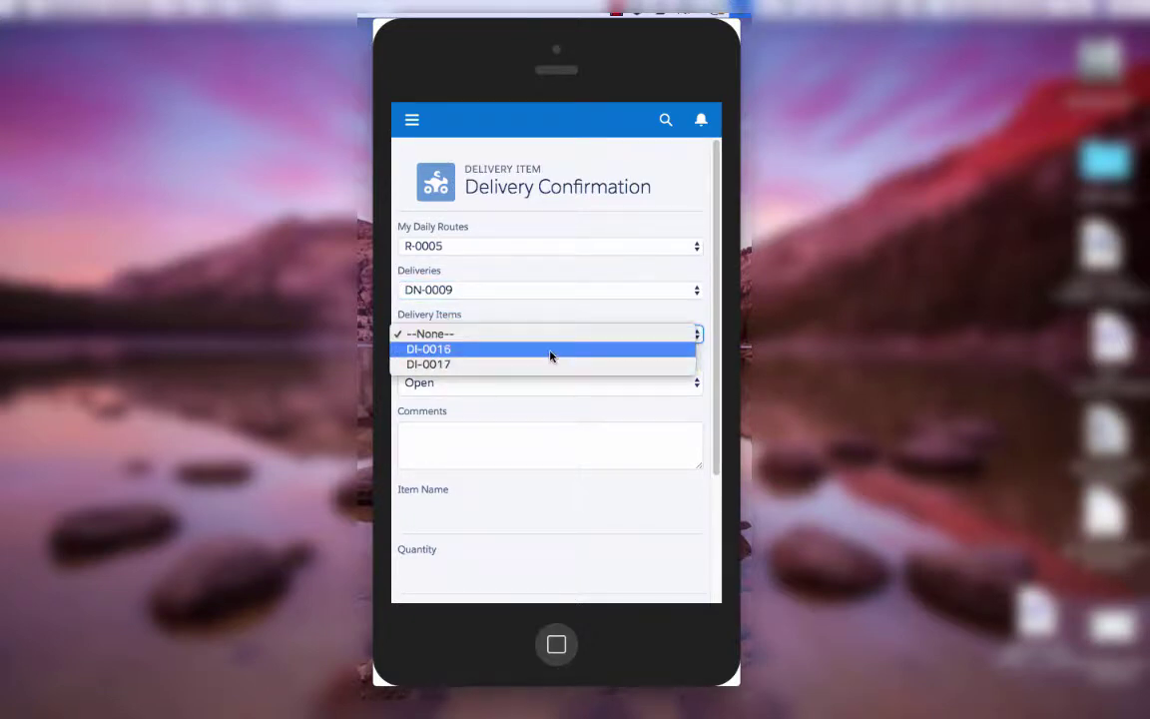
click(564, 330)
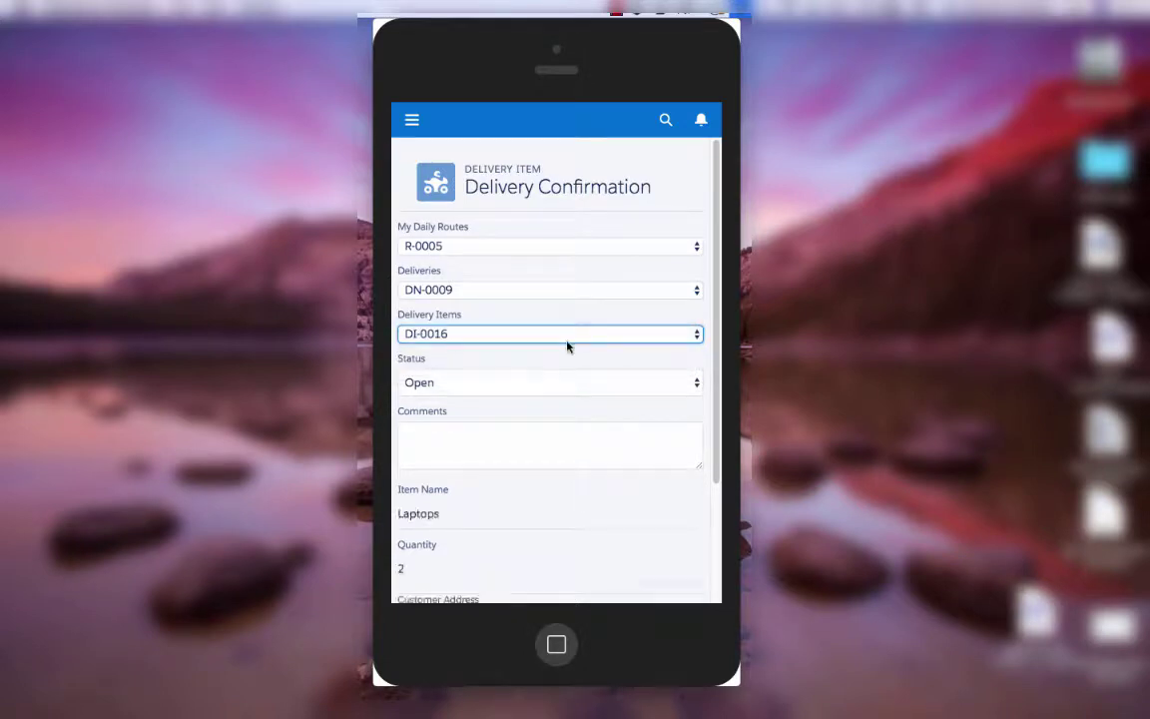
- Set the Laptops item's status to Delivered and enter the comment "Faster Delivery"
scroll(514, 524, down, 2)
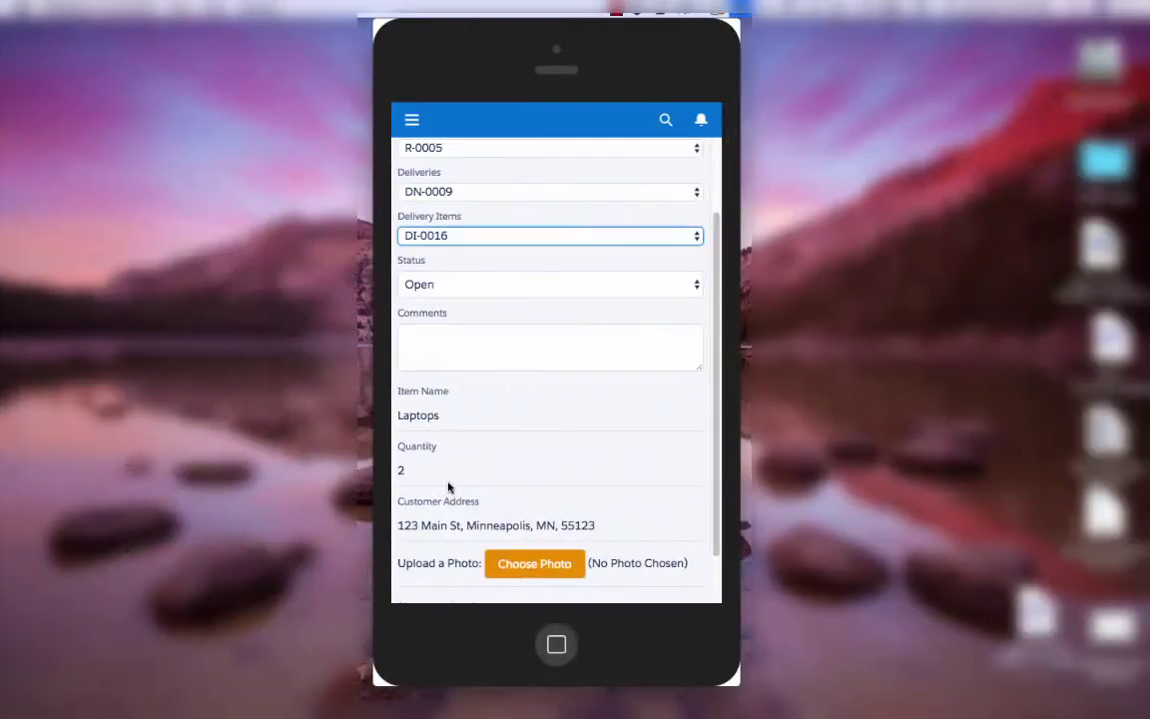
scroll(449, 488, down, 1)
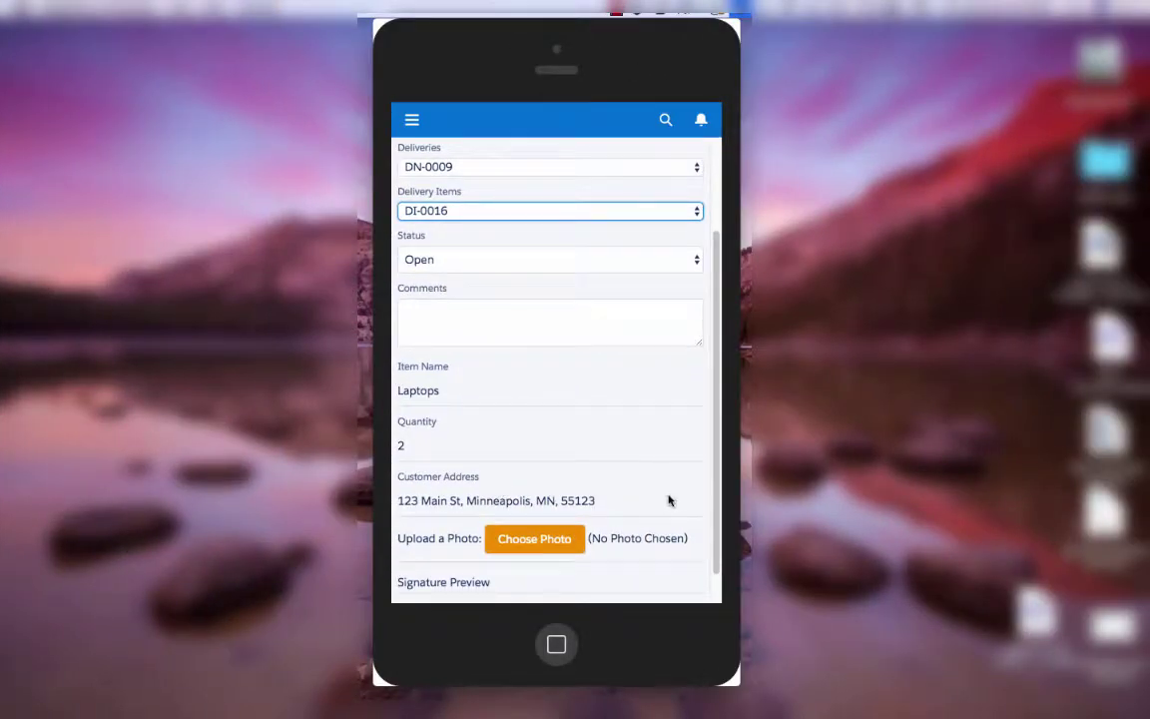
scroll(574, 468, down, 2)
scroll(597, 429, up, 2)
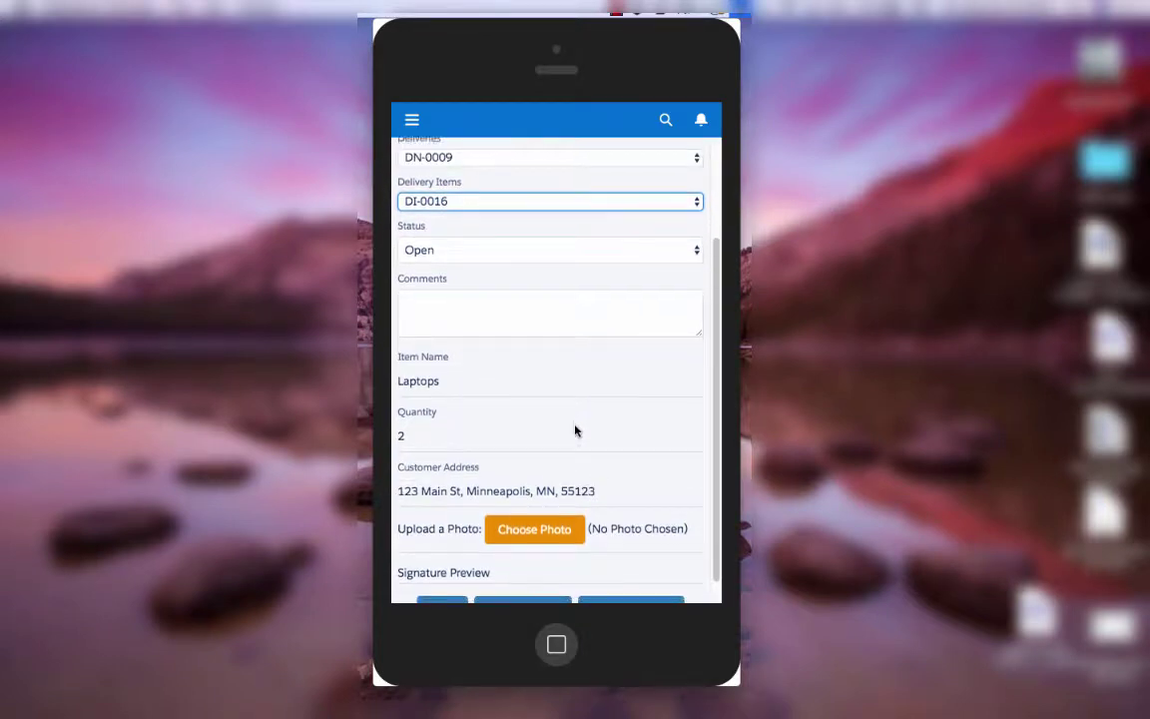
scroll(575, 431, up, 1)
click(506, 290)
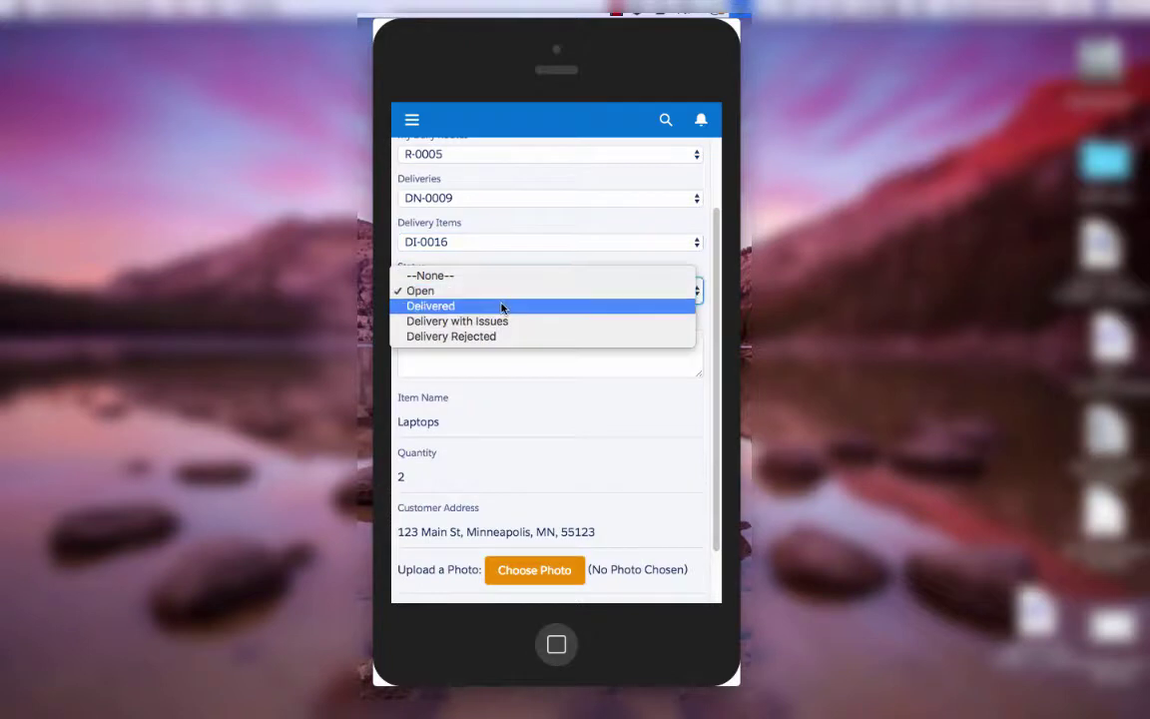
click(504, 305)
click(496, 345)
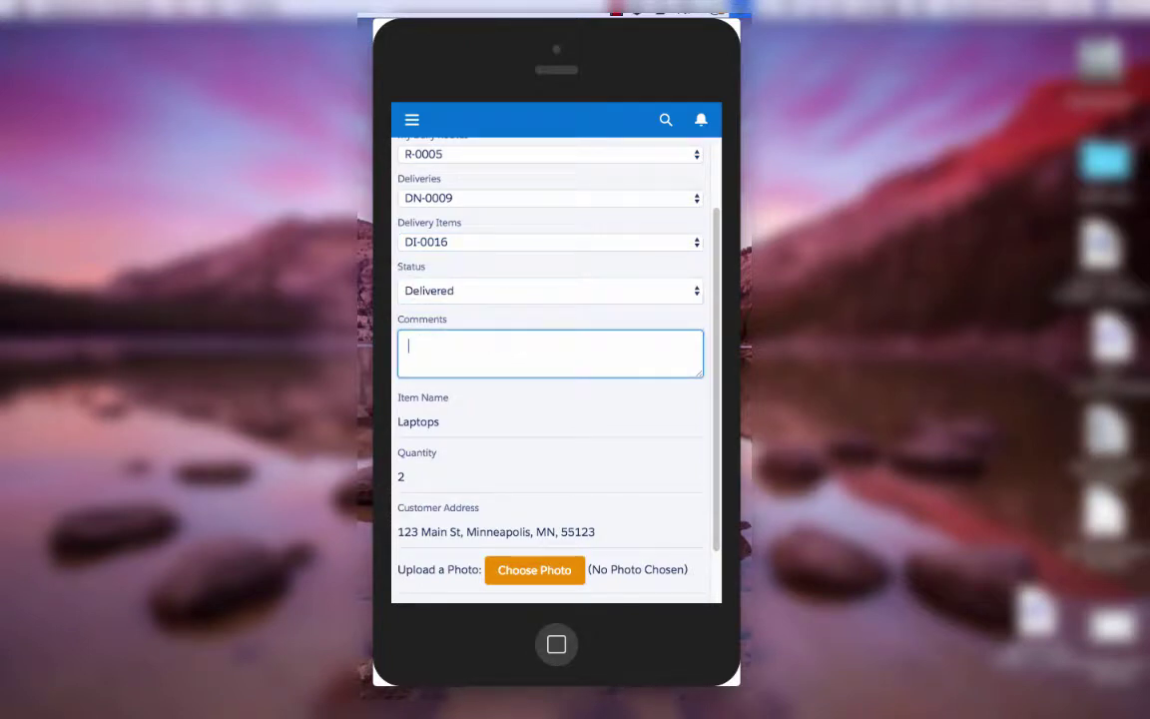
text(Faster Delivery)
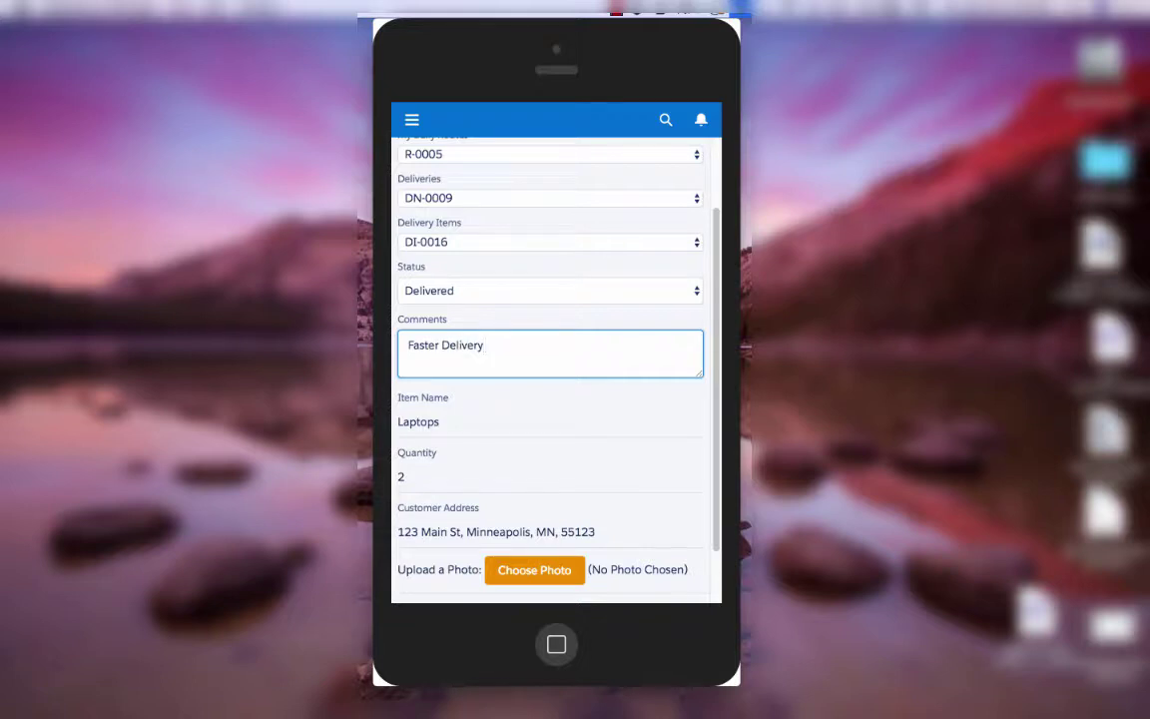
- Attach the photo 2 MBPros.jpeg from the Misc Pics folder to the delivery confirmation
scroll(618, 451, down, 2)
click(589, 489)
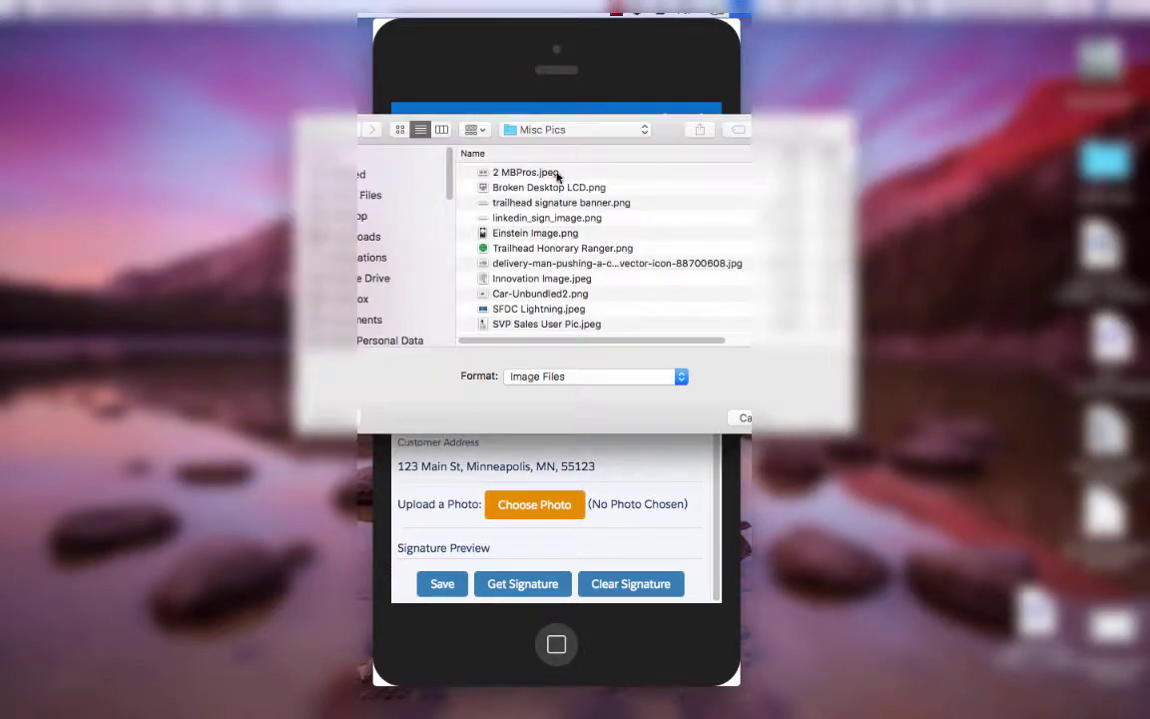
click(400, 129)
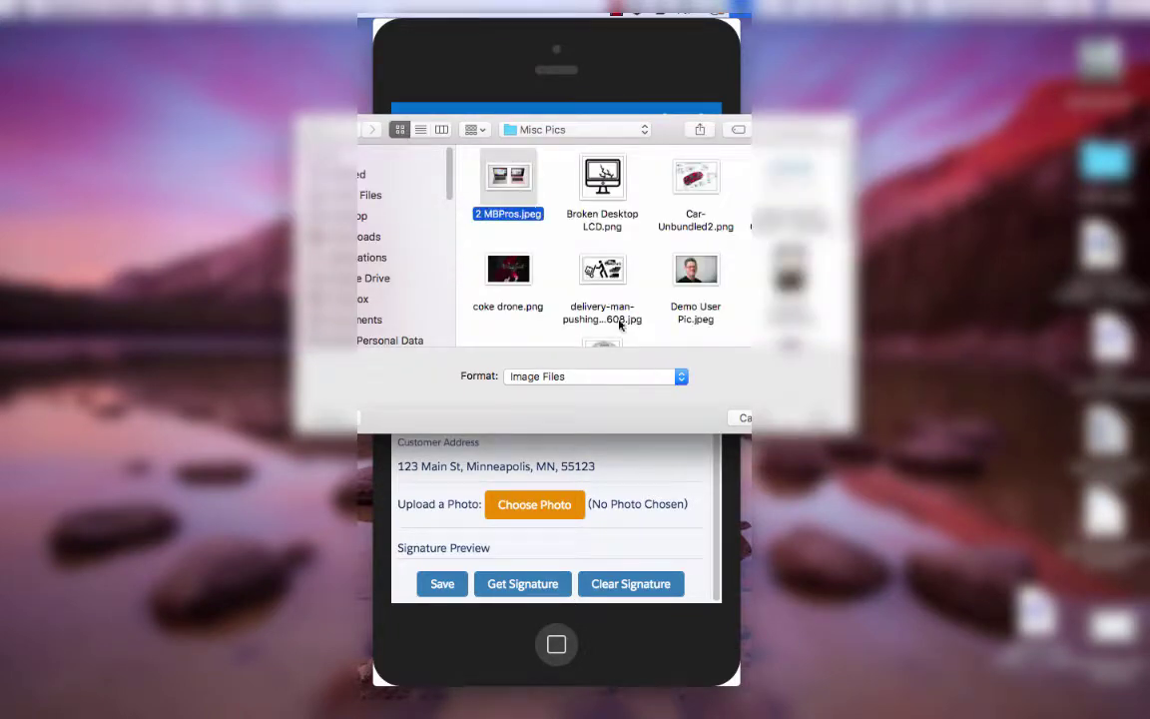
key(Return)
scroll(643, 440, down, 2)
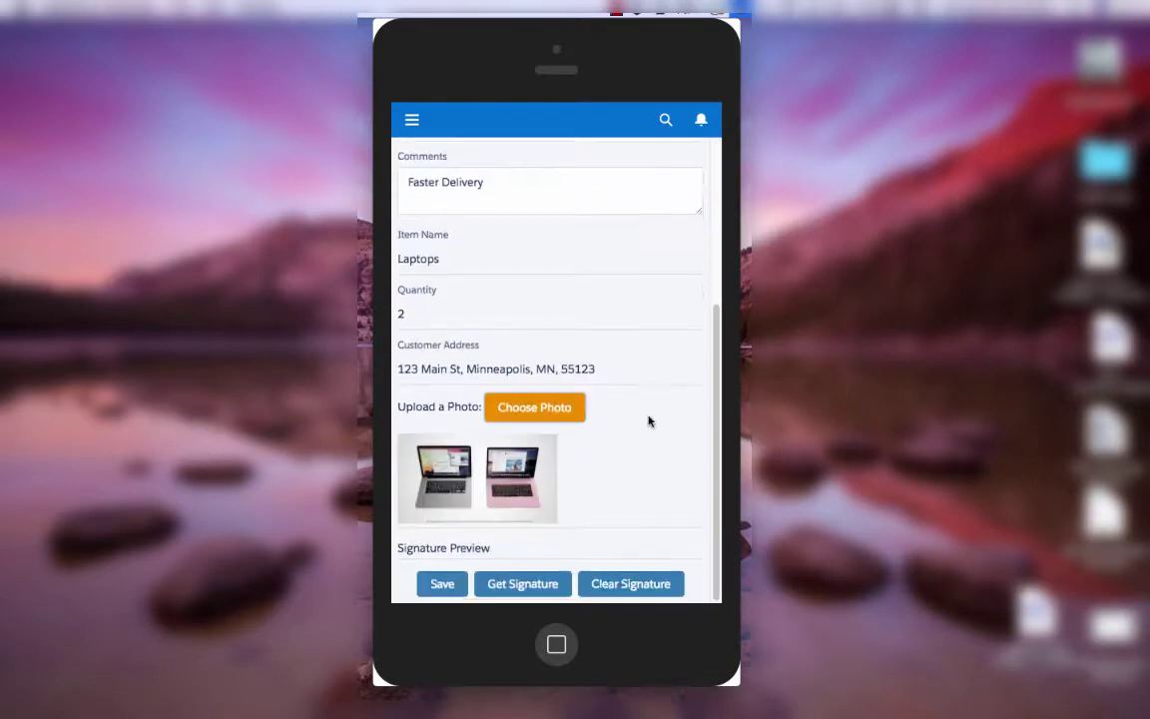
- Capture the customer's signature by entering the signee's printed name, signing freehand in the signature box and submitting it
click(532, 589)
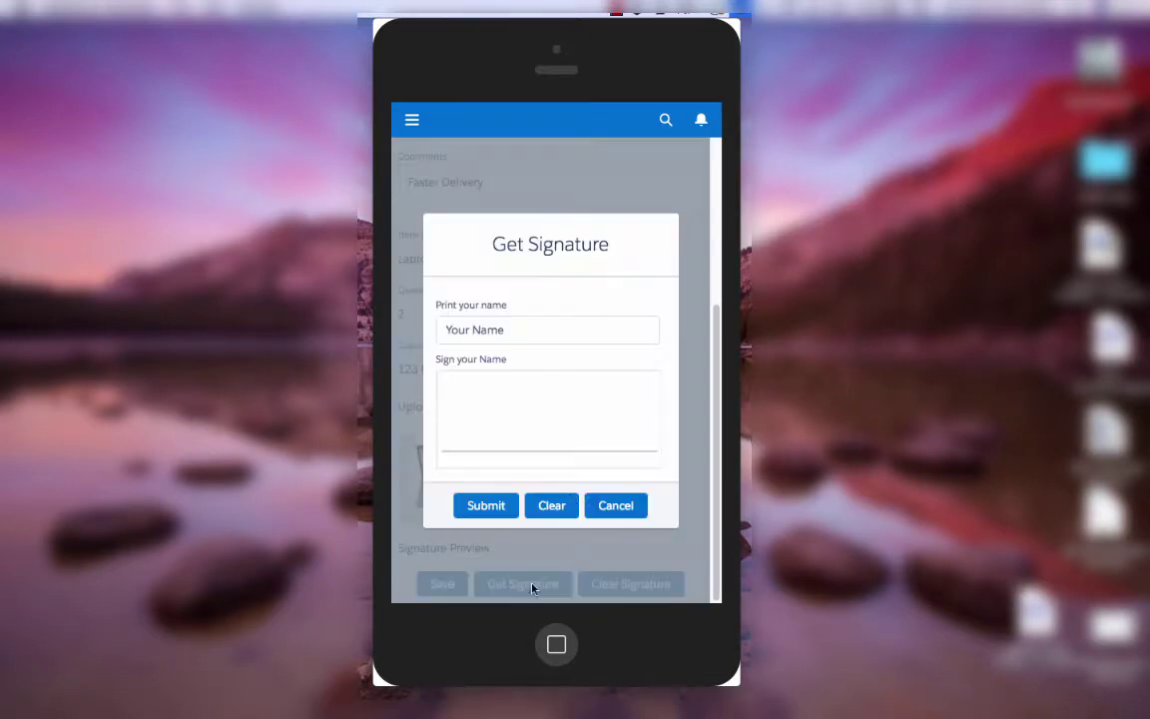
click(537, 334)
text(Joe)
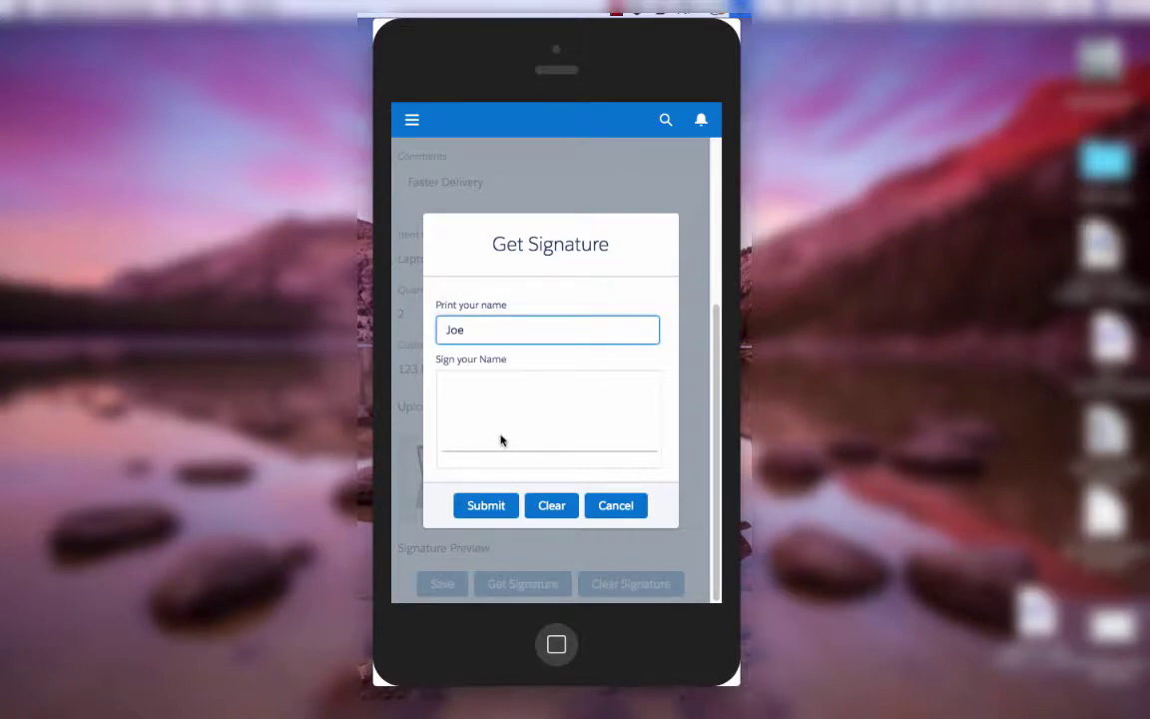
mouse_move(500, 413)
mouse_down()
mouse_move(579, 381)
mouse_move(570, 457)
mouse_move(591, 443)
mouse_up()
click(513, 507)
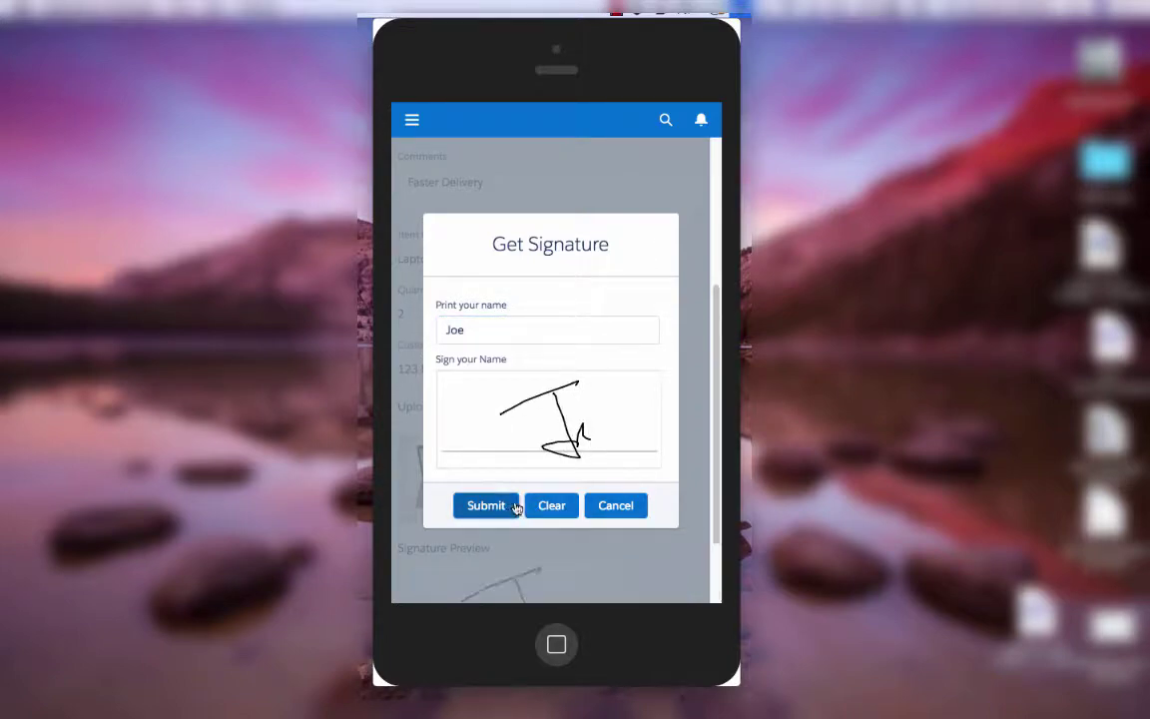
scroll(678, 526, down, 3)
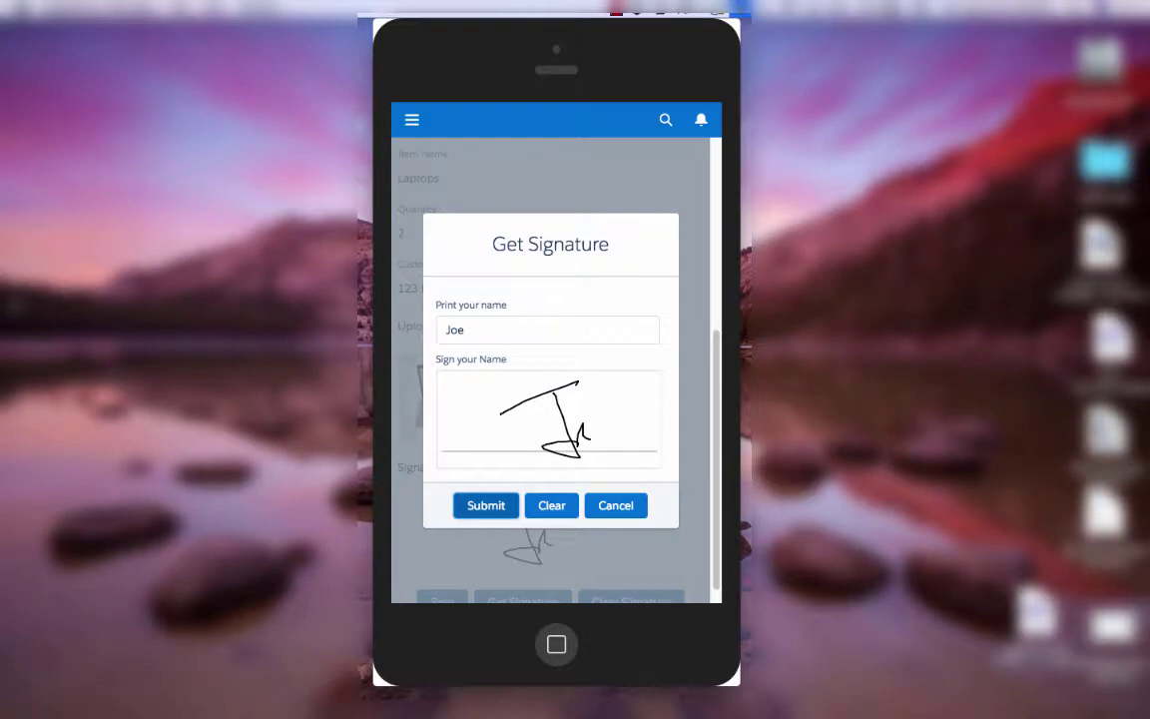
click(486, 506)
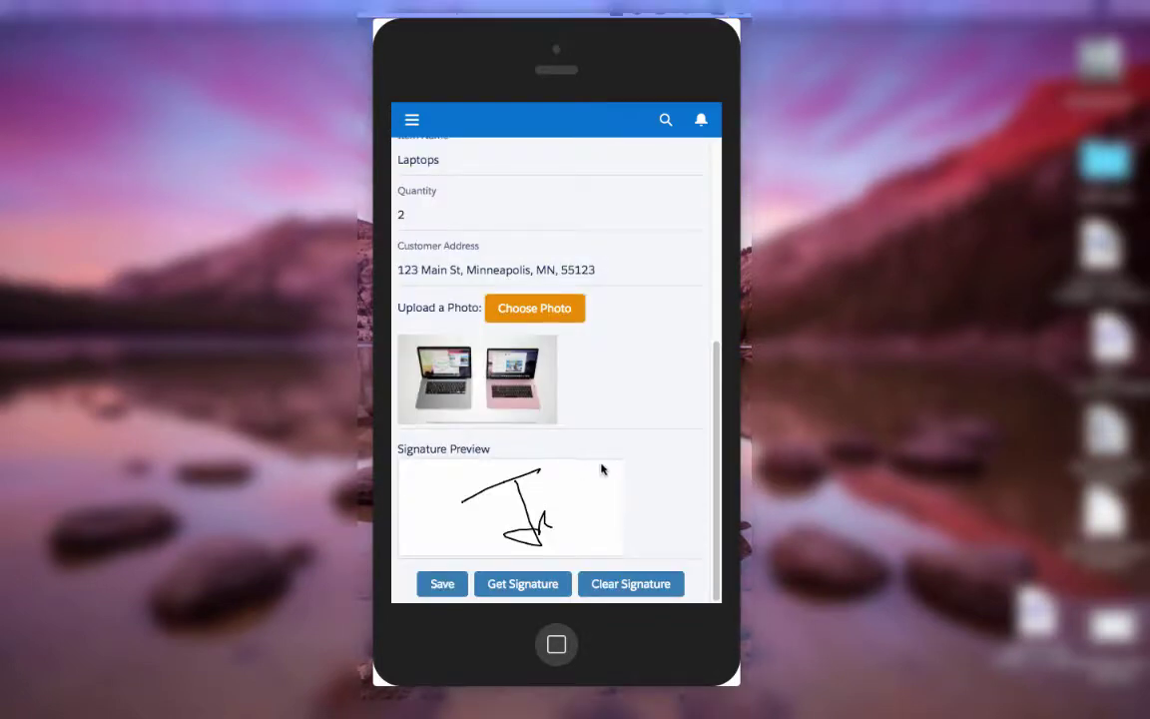
- Check the completed delivery confirmation for the Laptops item and save it
scroll(611, 465, up, 3)
scroll(624, 449, down, 5)
click(448, 586)
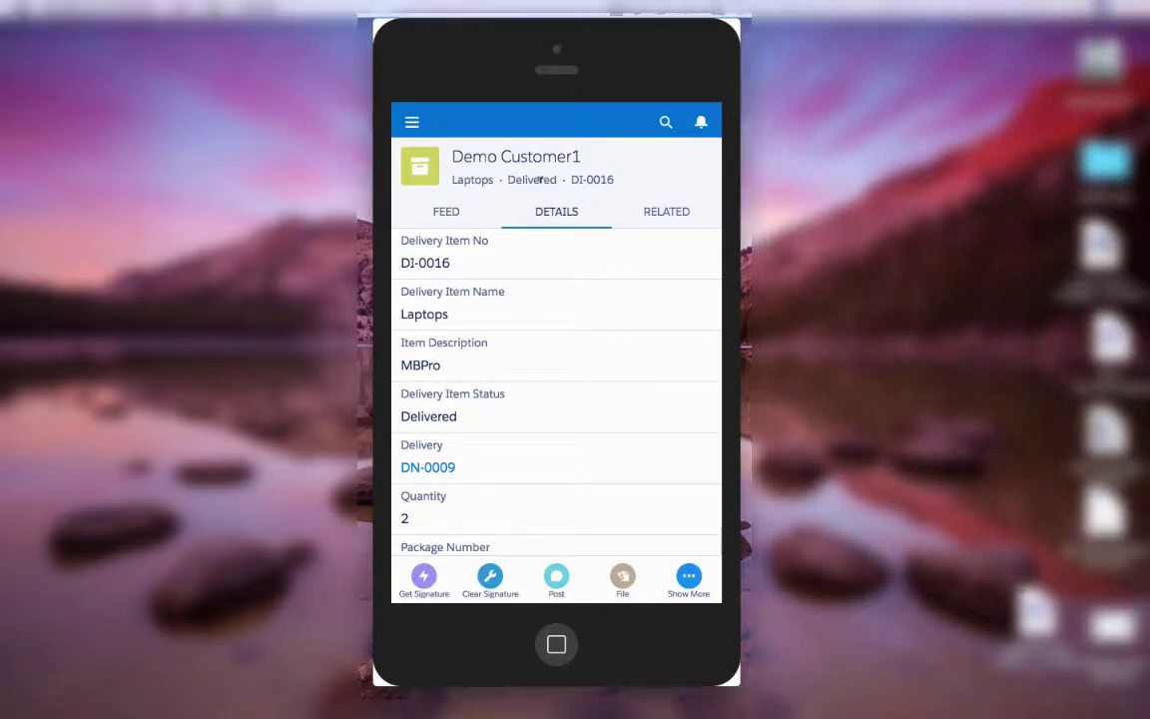
- Review the saved delivery item's details, including its signature, customer comments, photo, delivery coordinates and location map
scroll(480, 460, down, 5)
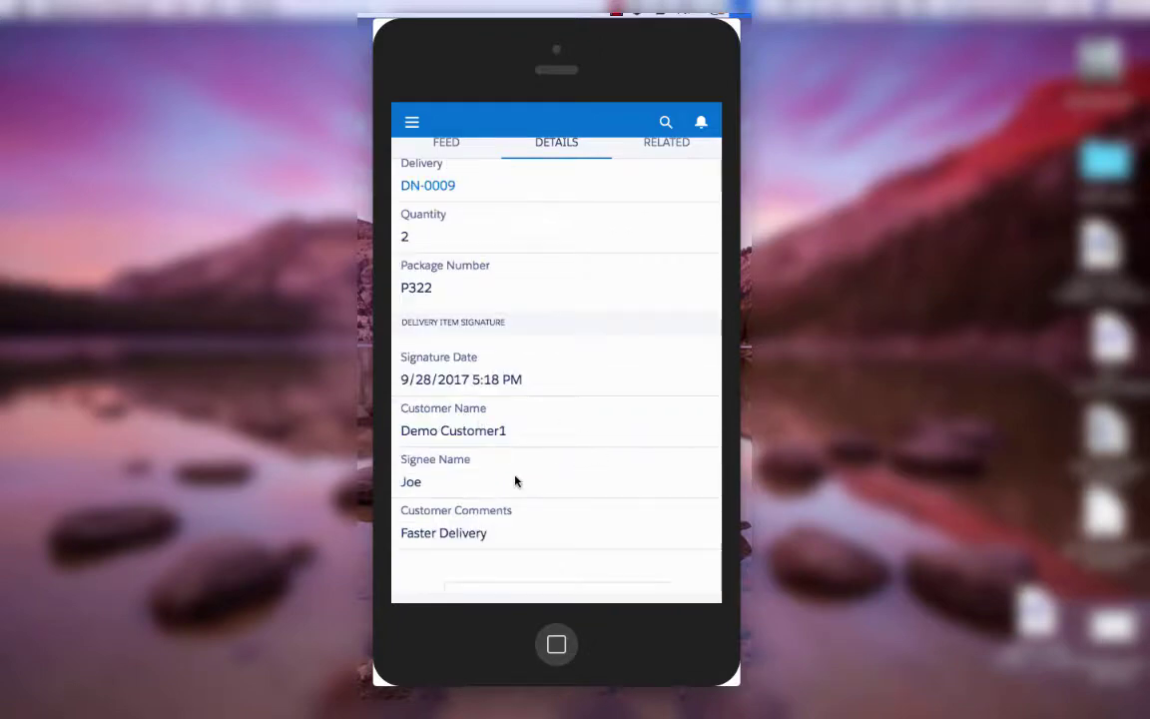
scroll(516, 480, down, 1)
scroll(483, 467, down, 5)
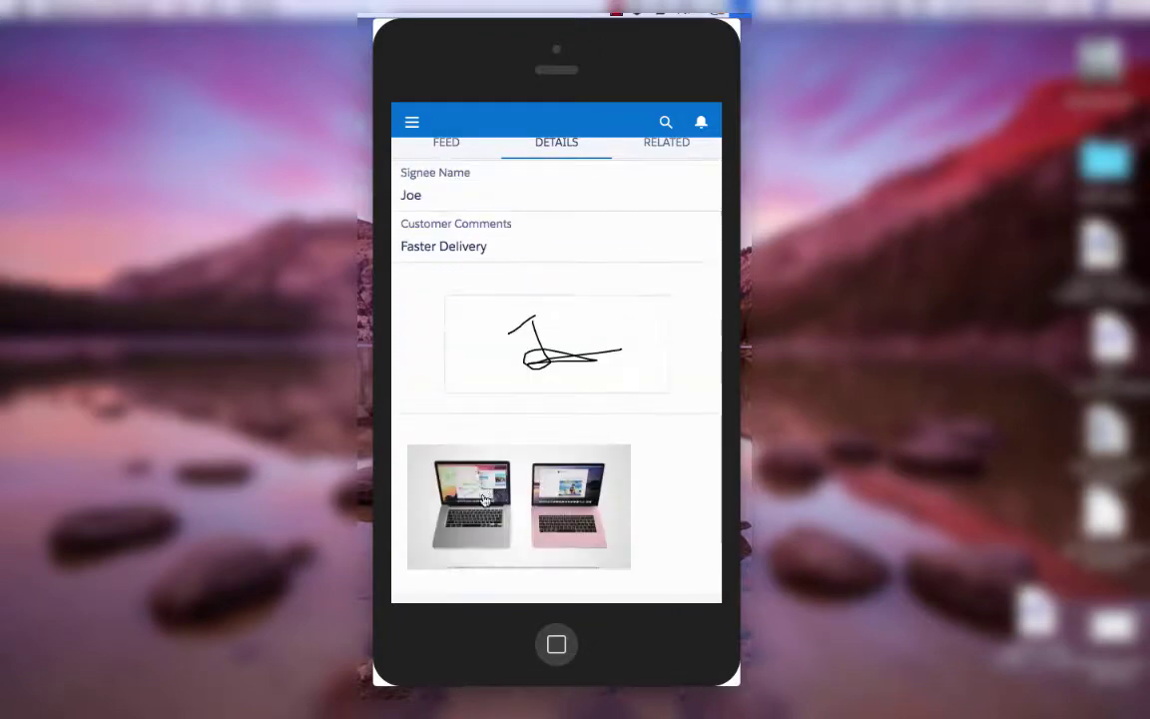
scroll(505, 459, down, 4)
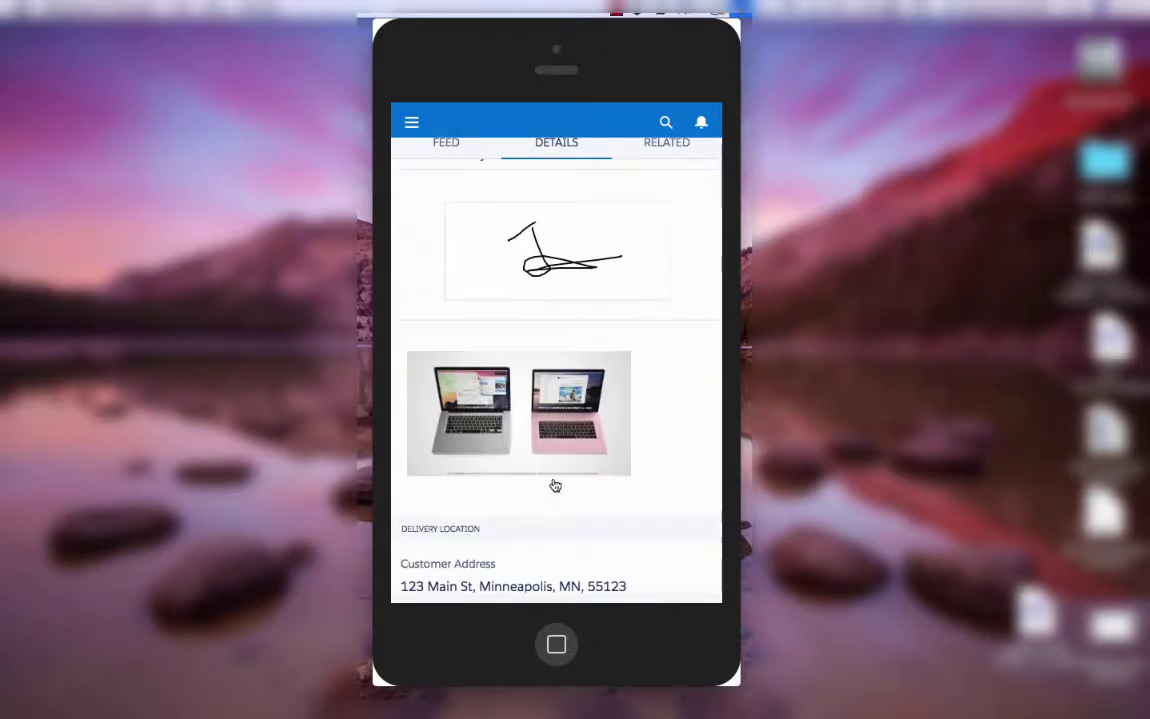
scroll(547, 470, down, 2)
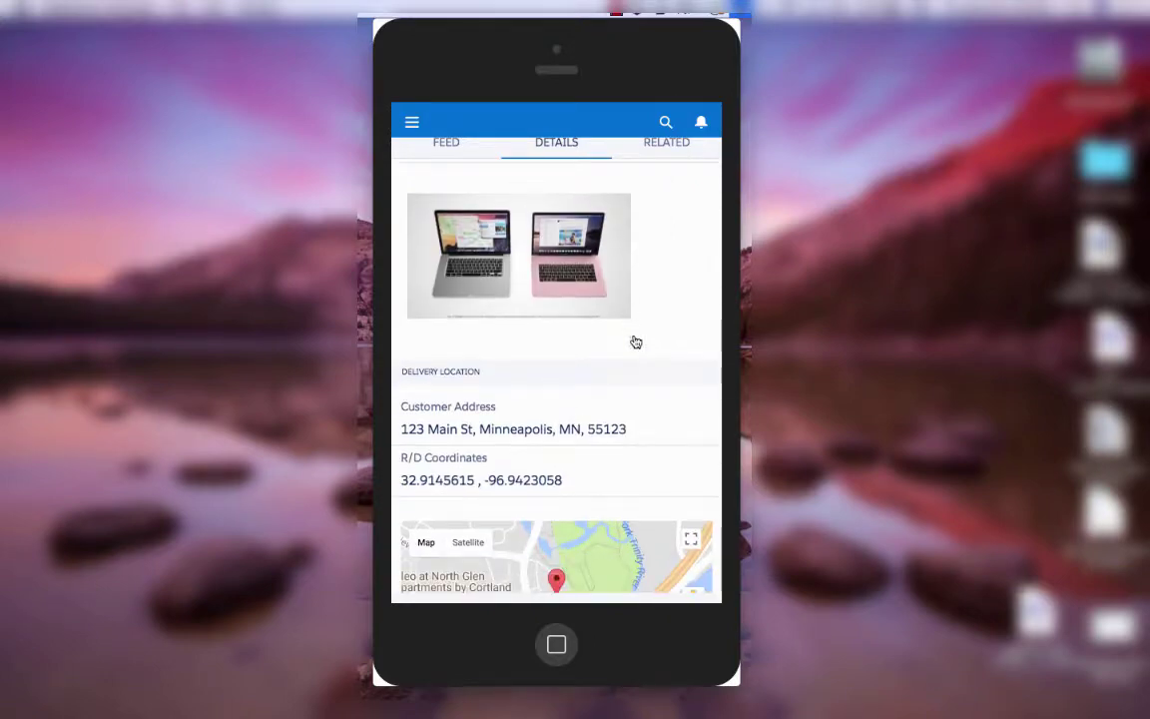
scroll(656, 322, down, 1)
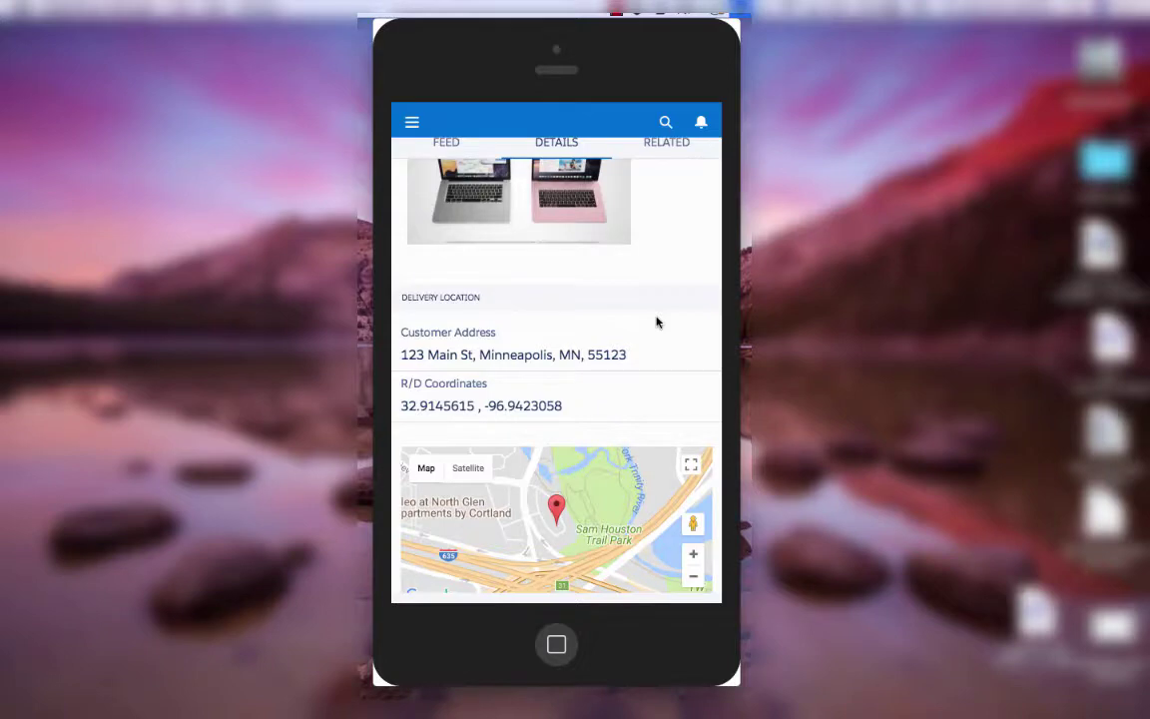
scroll(659, 350, down, 1)
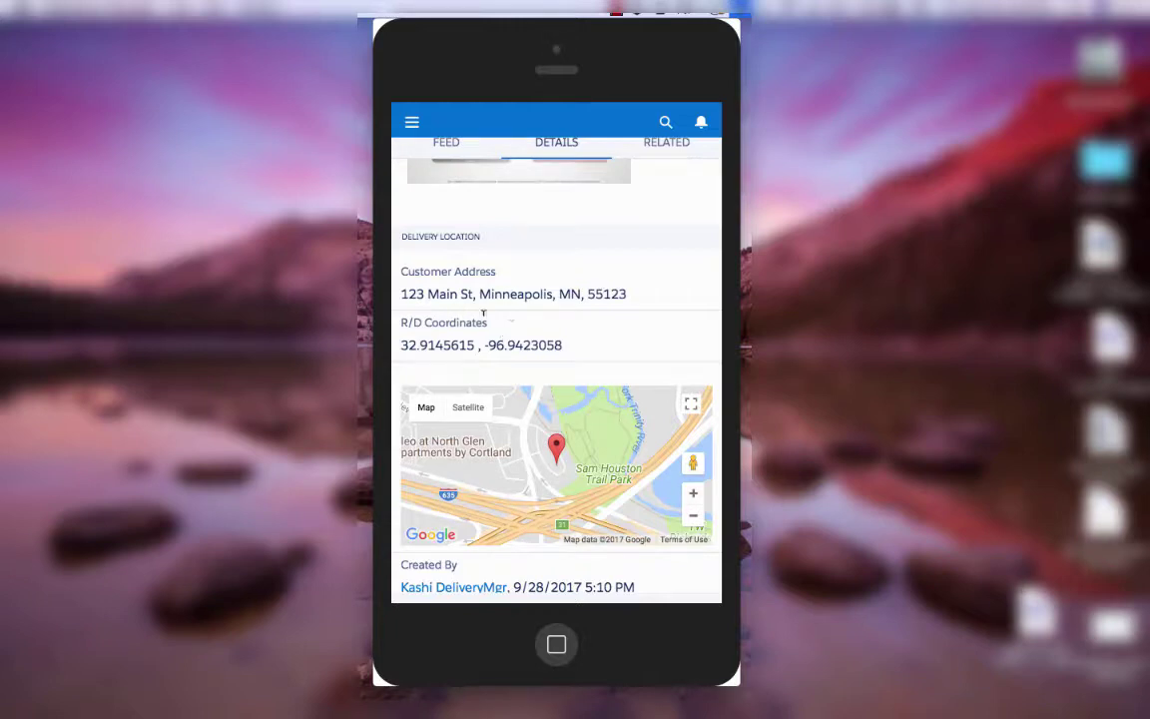
scroll(638, 290, down, 2)
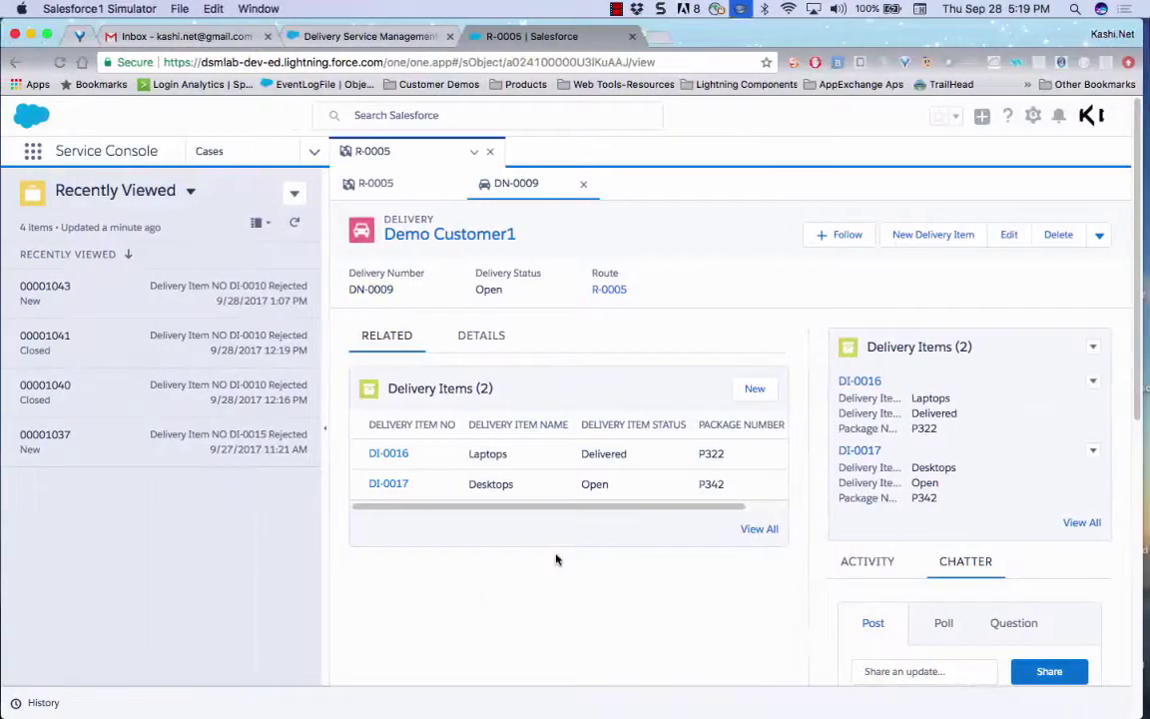
- Switch to the Salesforce console in Chrome, check the delivery's details and related items, and open the Laptops delivery item
click(539, 539)
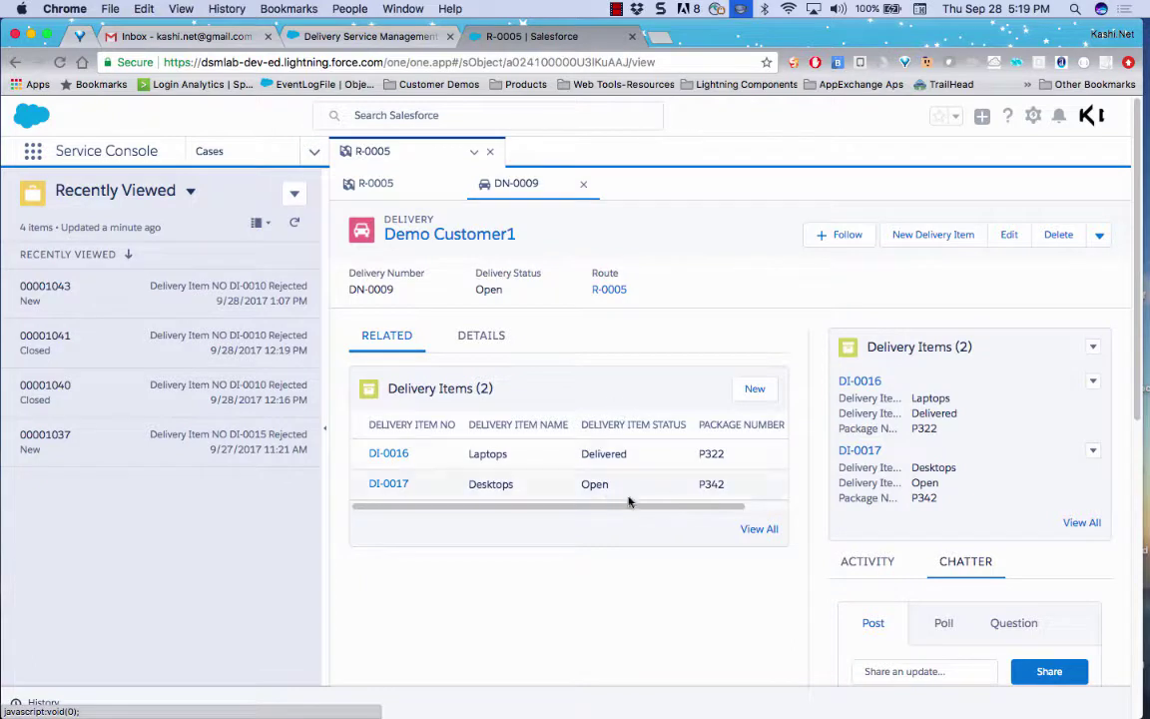
click(465, 339)
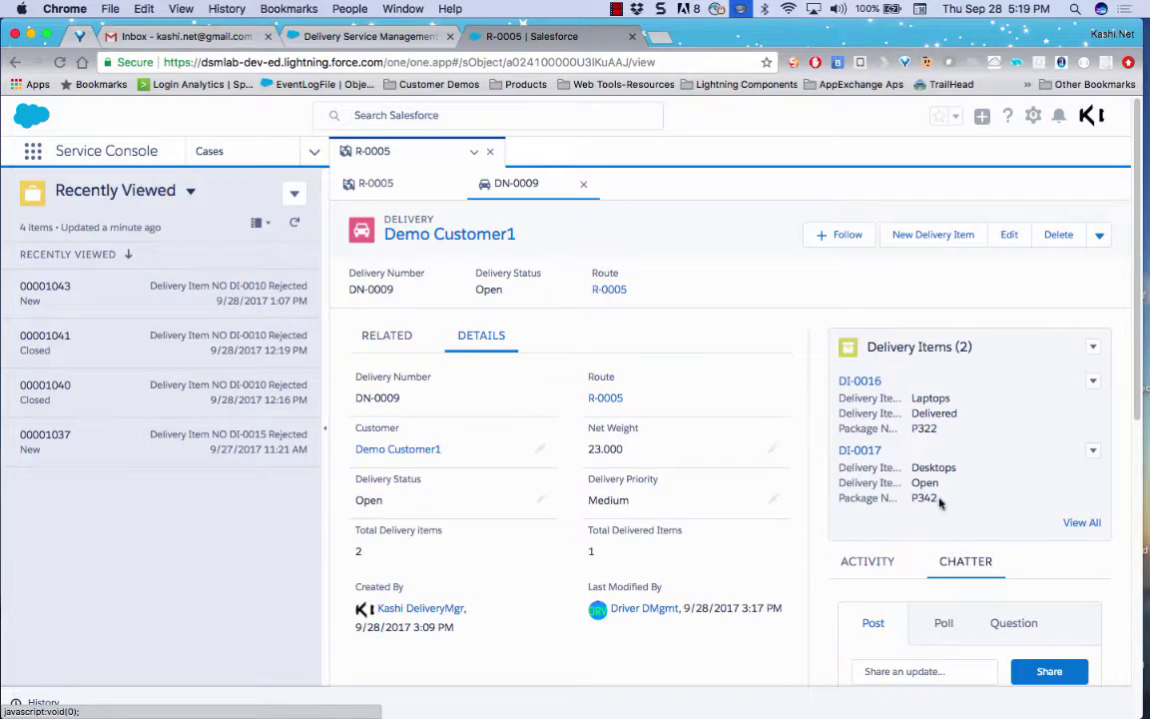
click(384, 333)
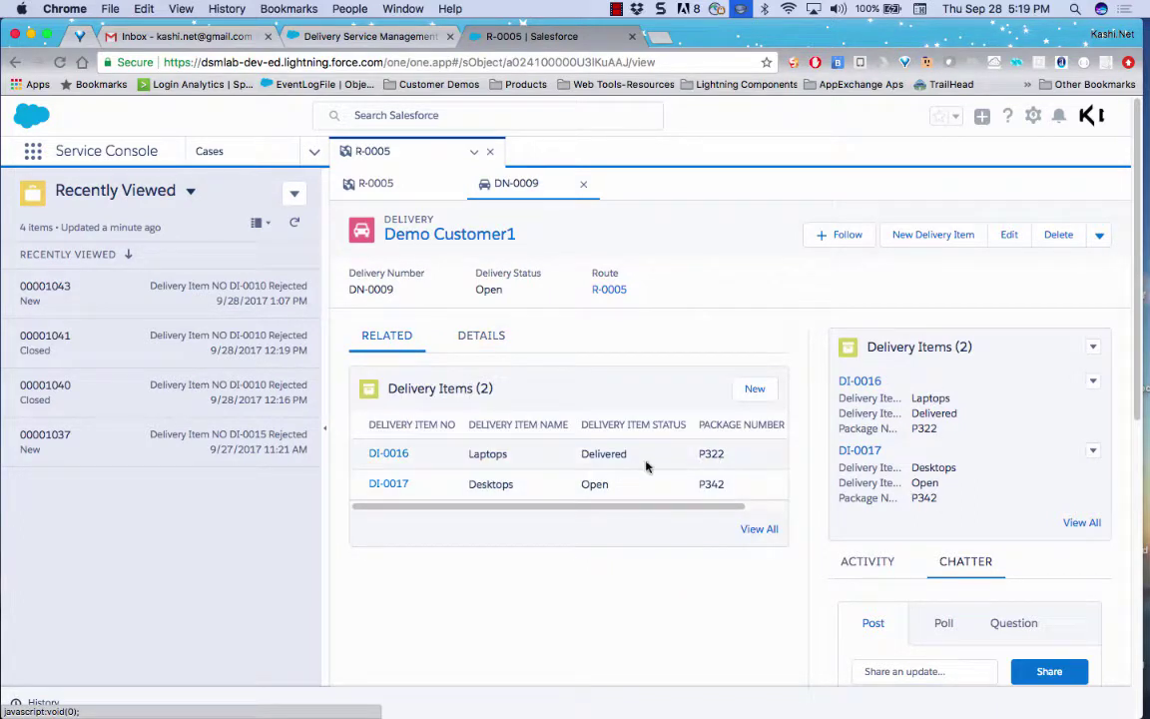
click(390, 454)
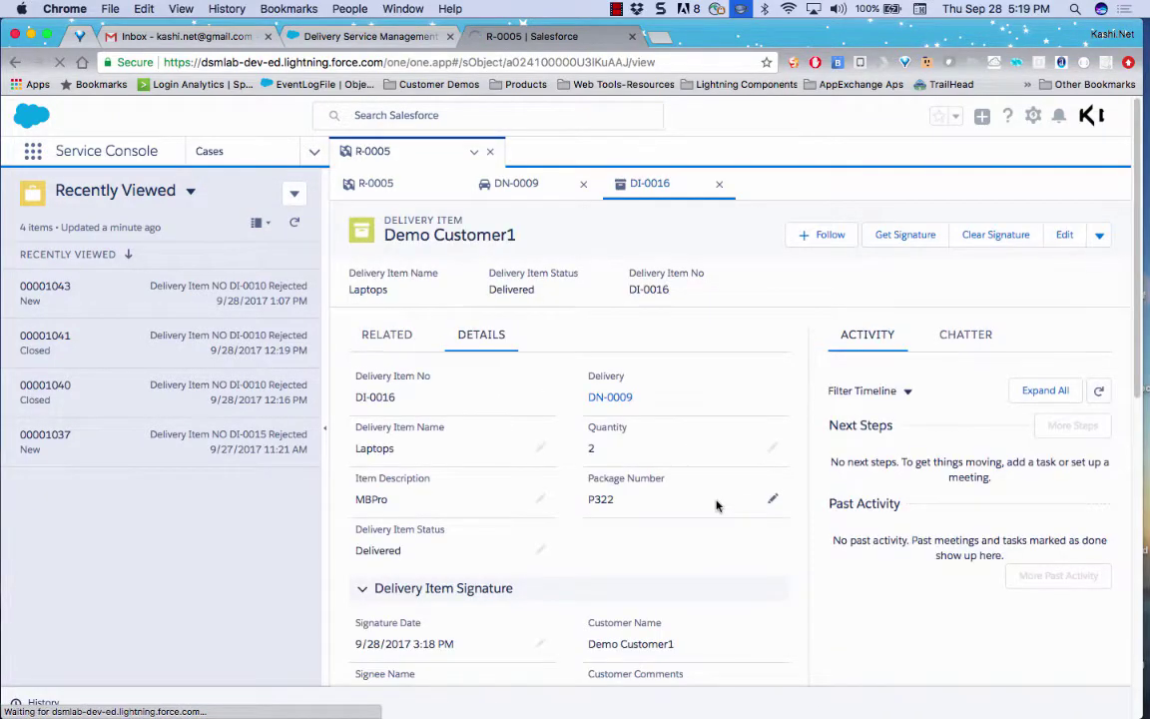
- Review the Laptops delivery item's signature, customer comments, photo and delivery location in the console, and close the item
scroll(718, 505, down, 5)
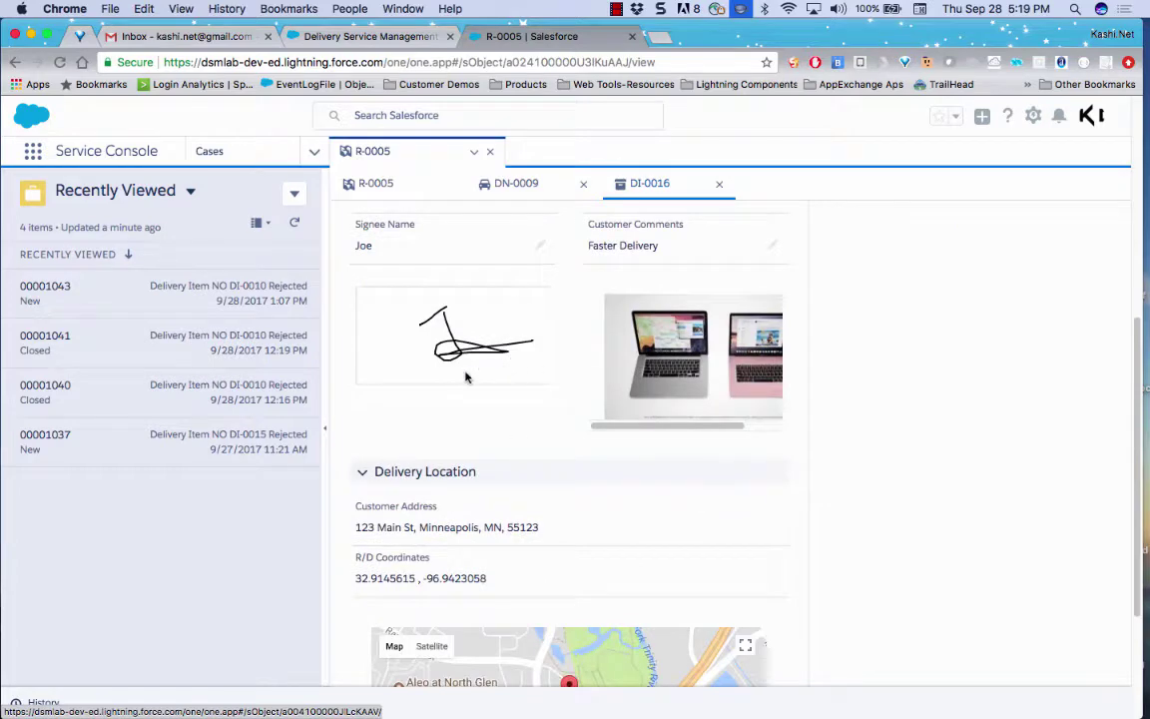
scroll(541, 498, down, 3)
scroll(811, 473, up, 5)
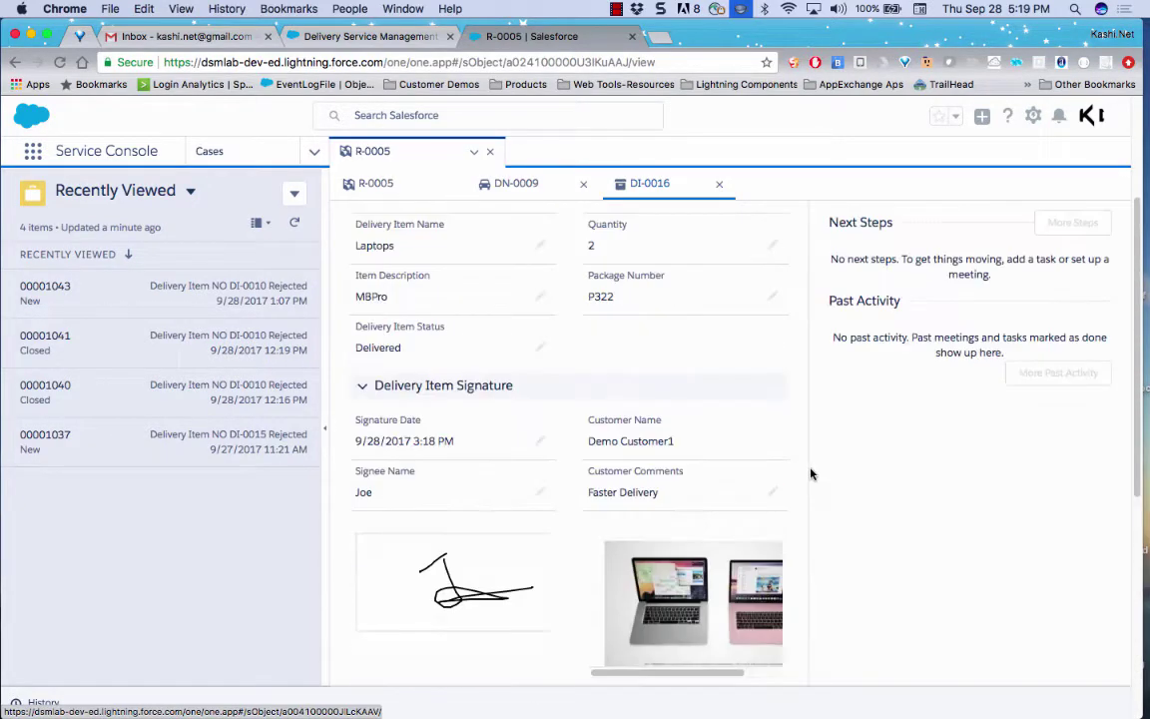
scroll(811, 473, up, 3)
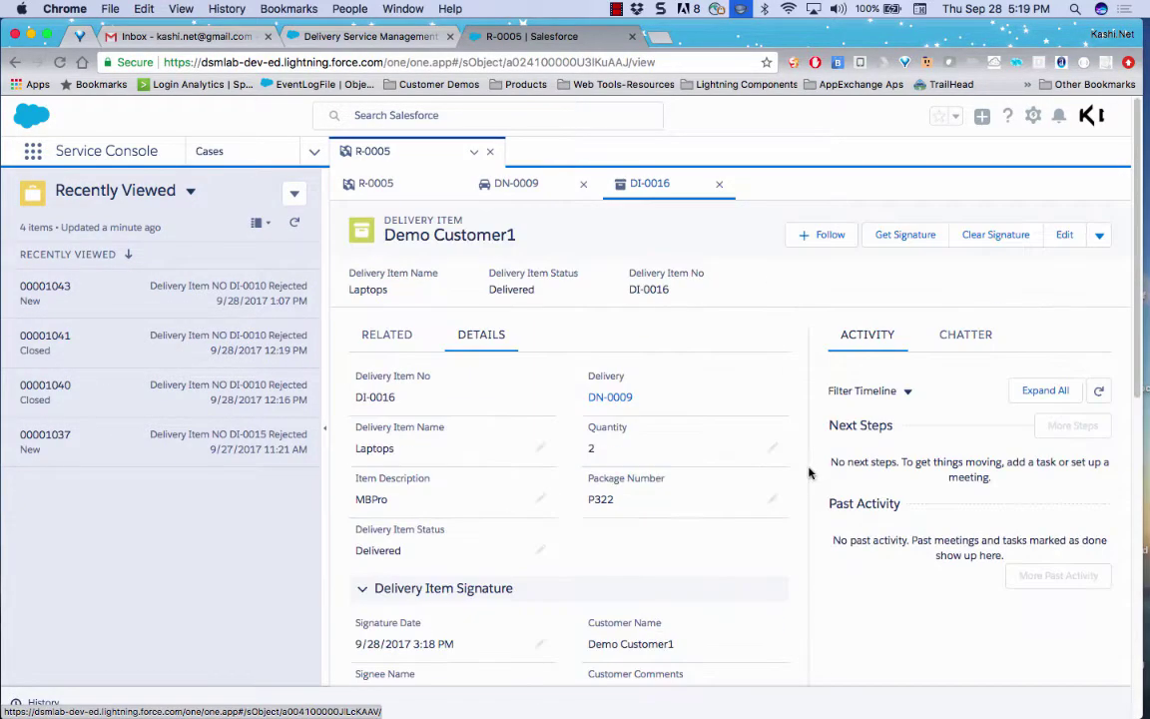
click(719, 185)
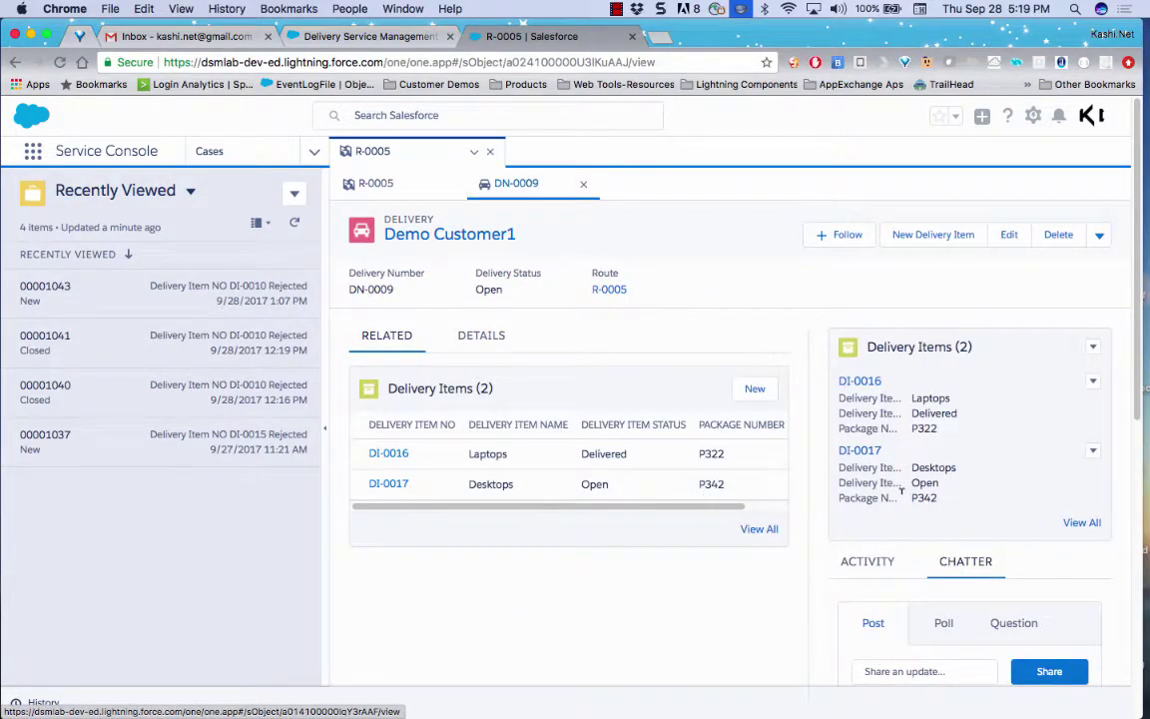
- Switch to the Salesforce1 Simulator and open the Delivery Confirmation form
key(ctrl+Right)
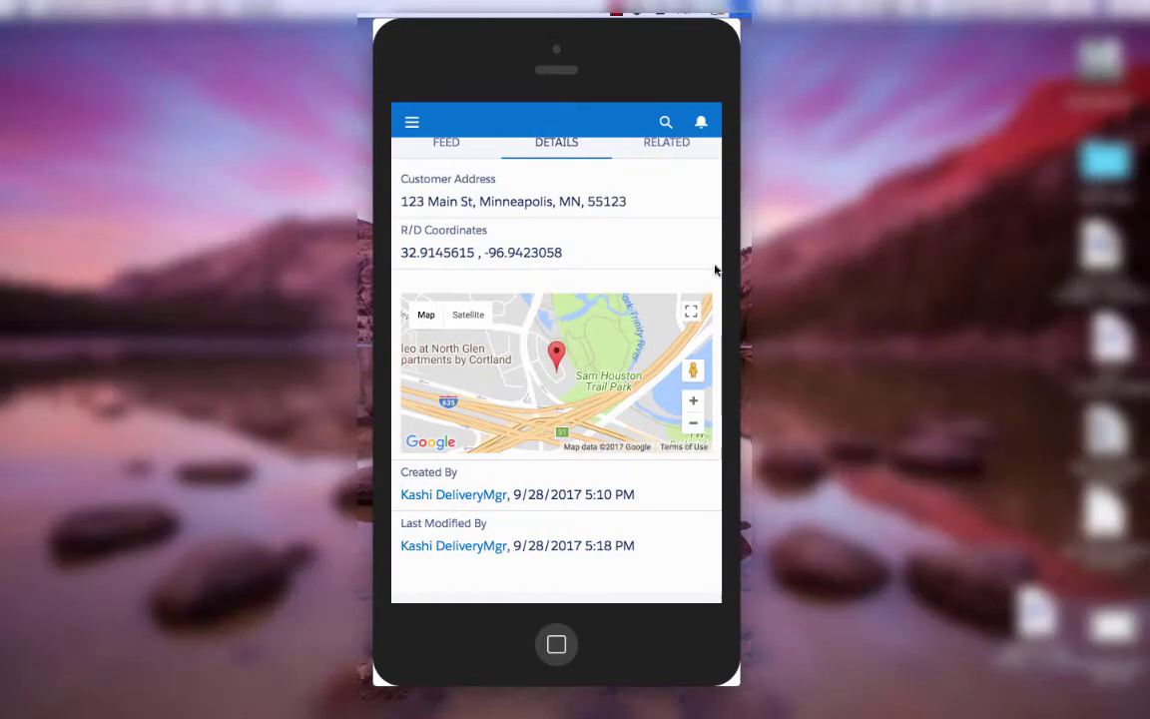
click(411, 122)
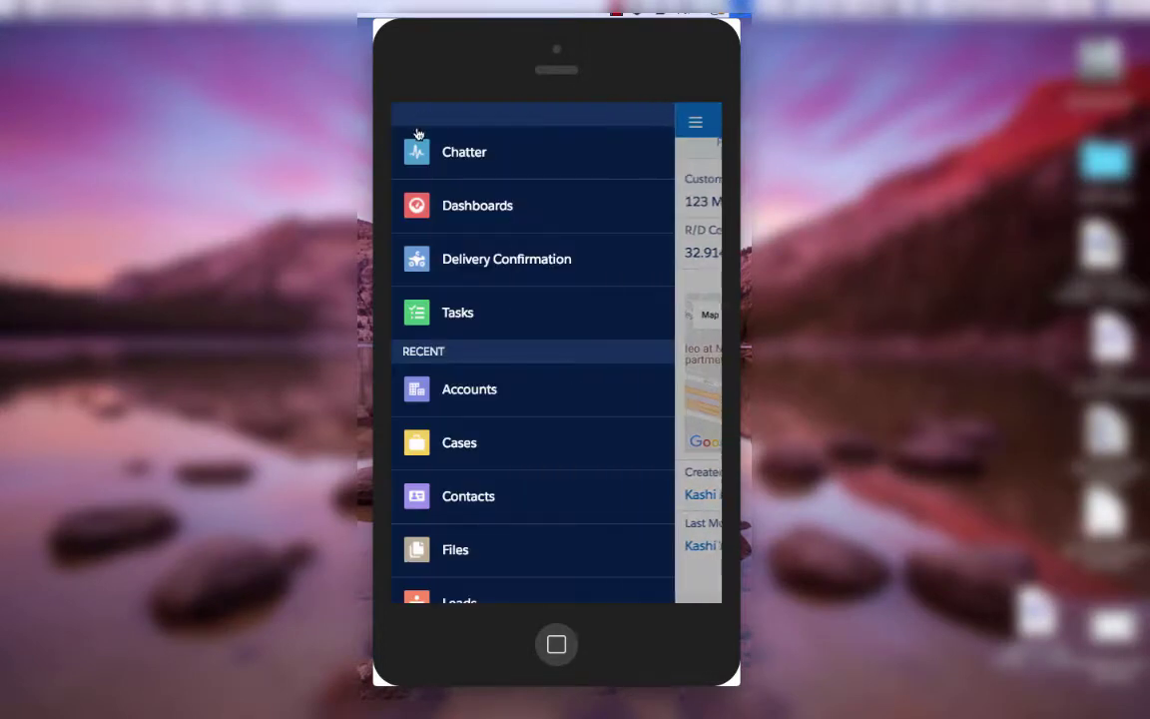
click(507, 260)
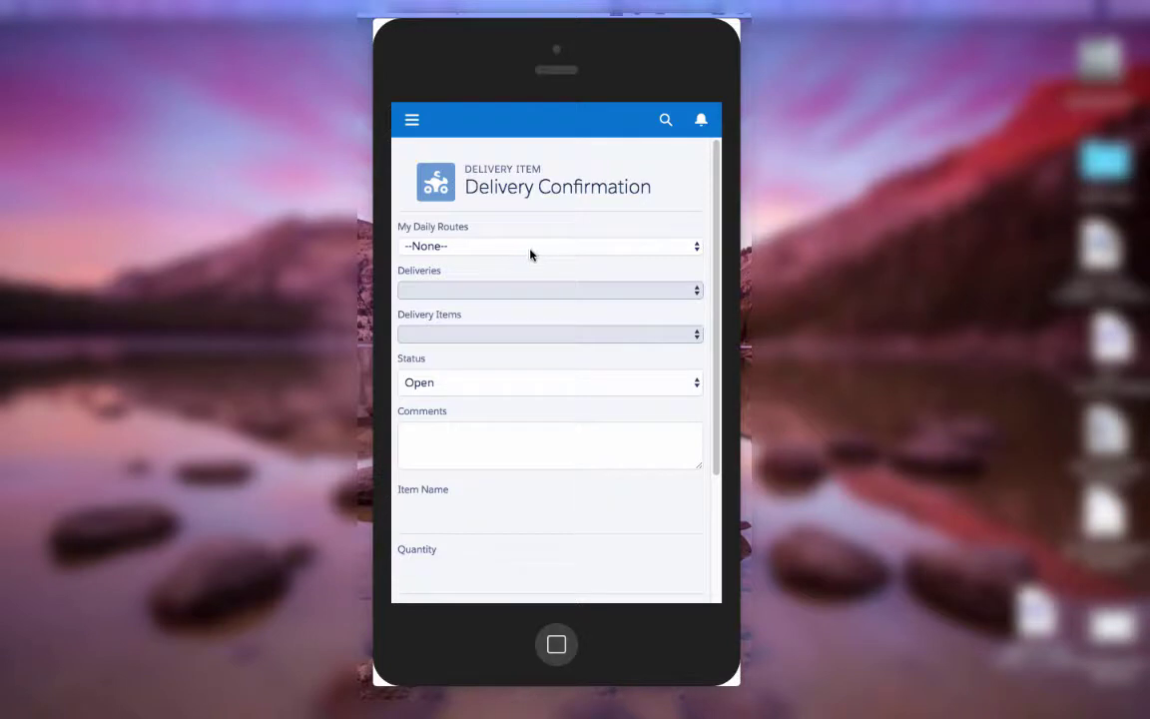
- Choose route R-0005, delivery DN-0009 and delivery item DI-0017 for the confirmation
click(530, 250)
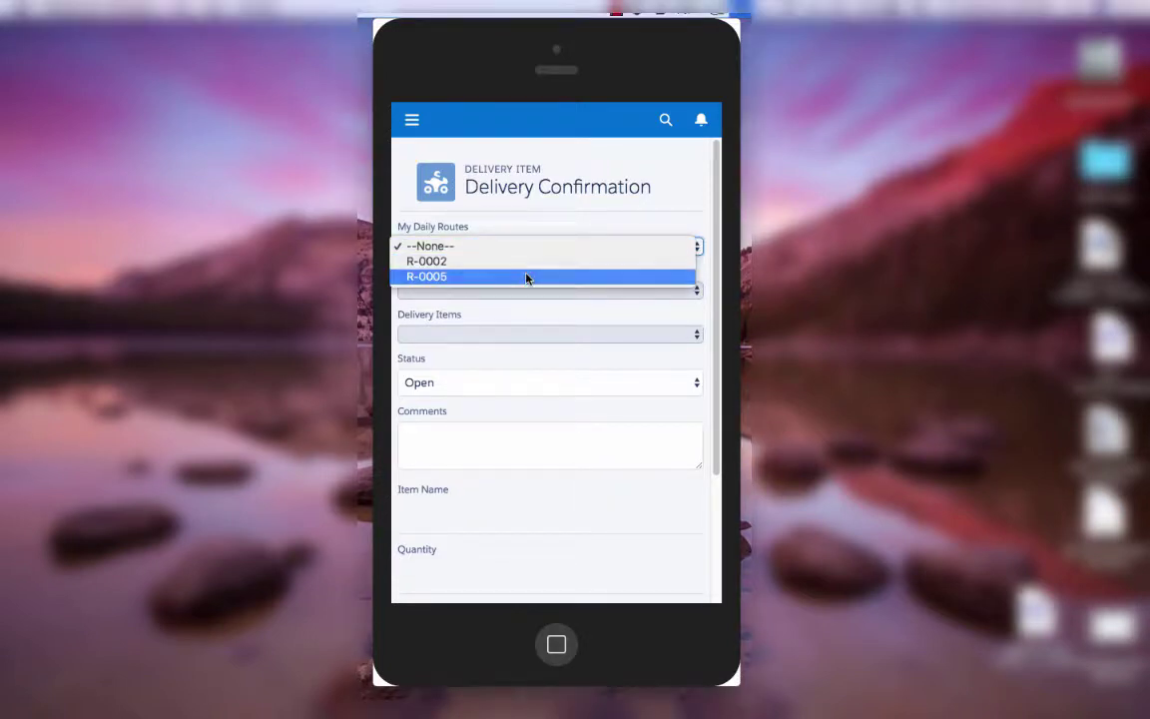
click(528, 278)
click(529, 291)
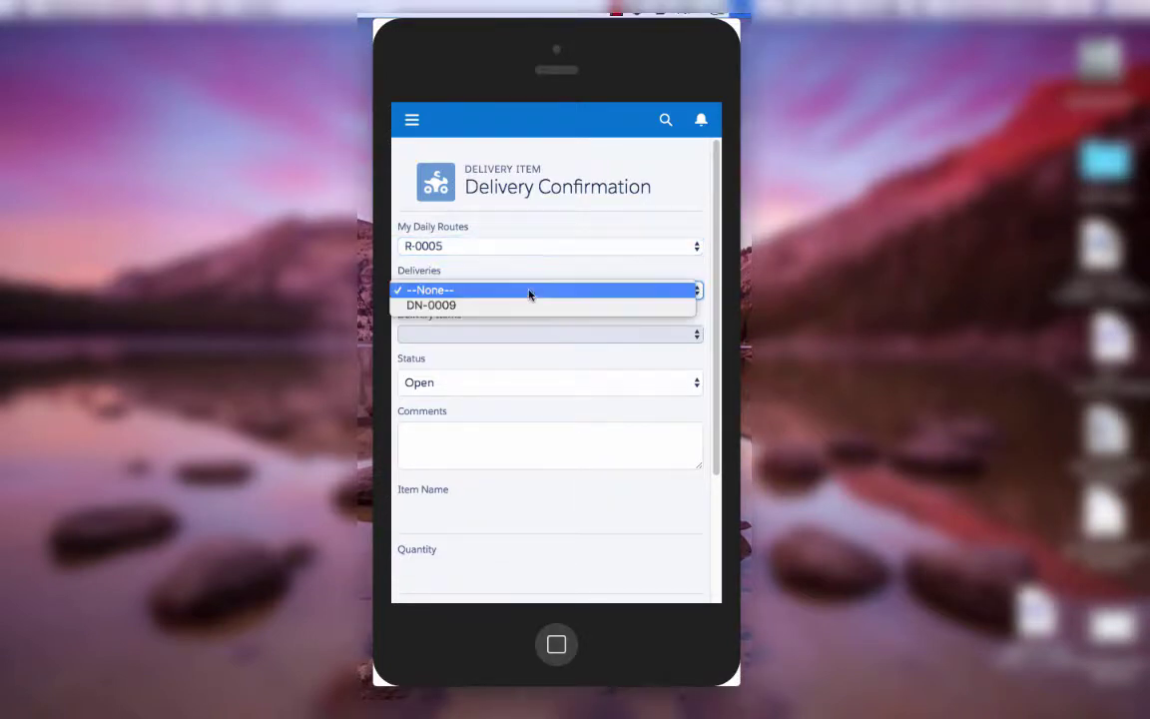
click(526, 306)
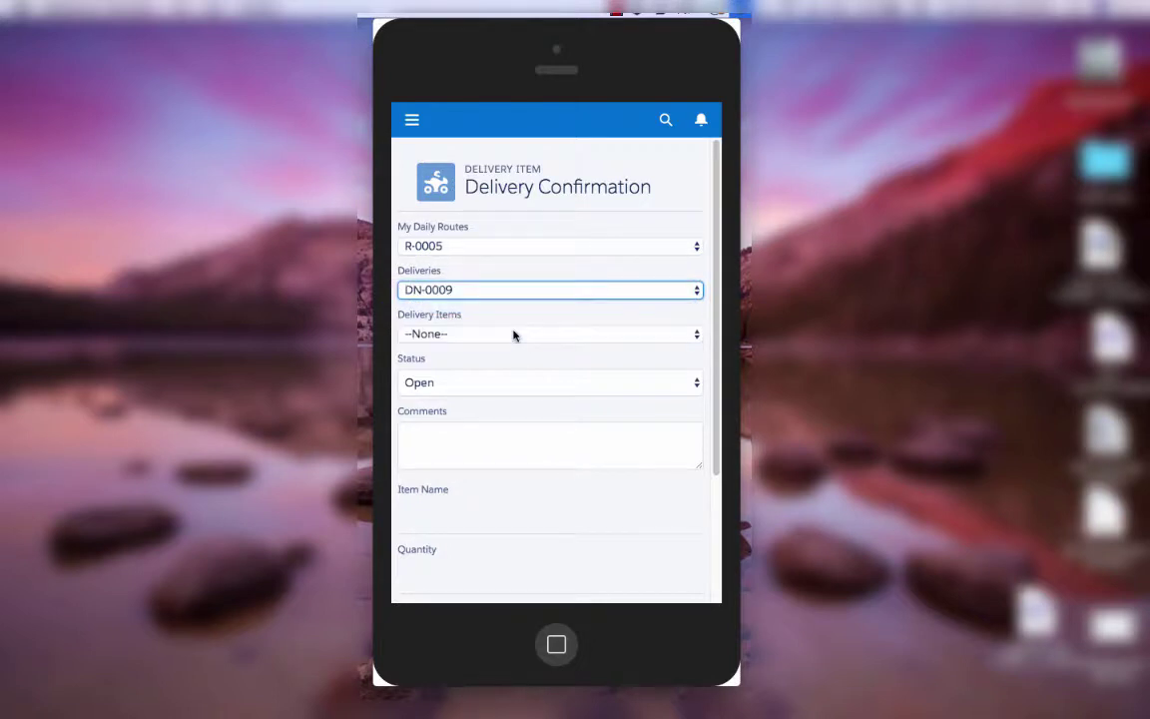
click(515, 334)
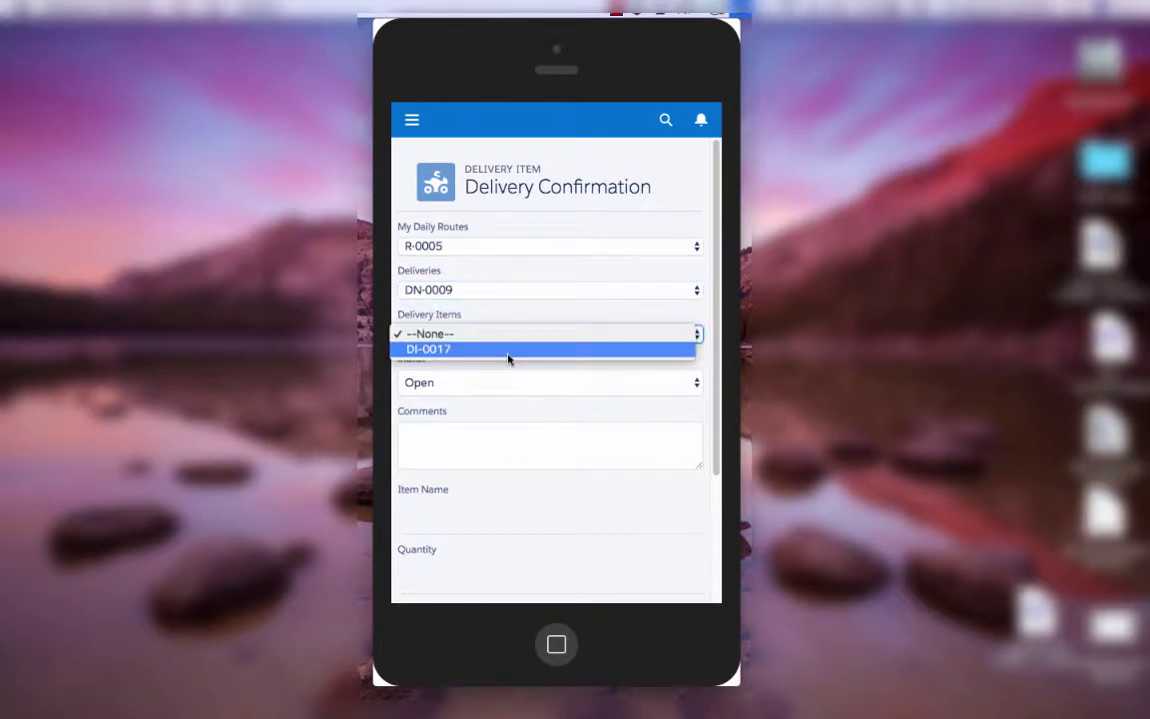
click(508, 349)
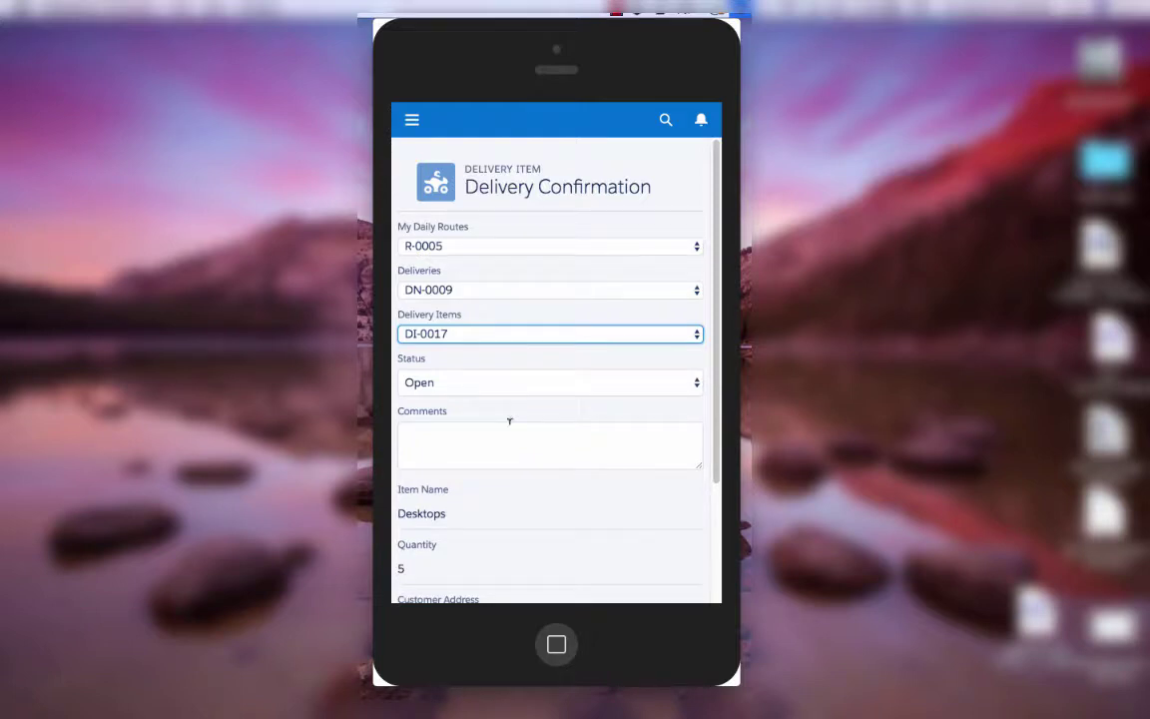
- Set the Desktops item's status to Delivery Rejected and enter the comment "Desktop was broken"
scroll(506, 418, down, 4)
scroll(515, 354, up, 1)
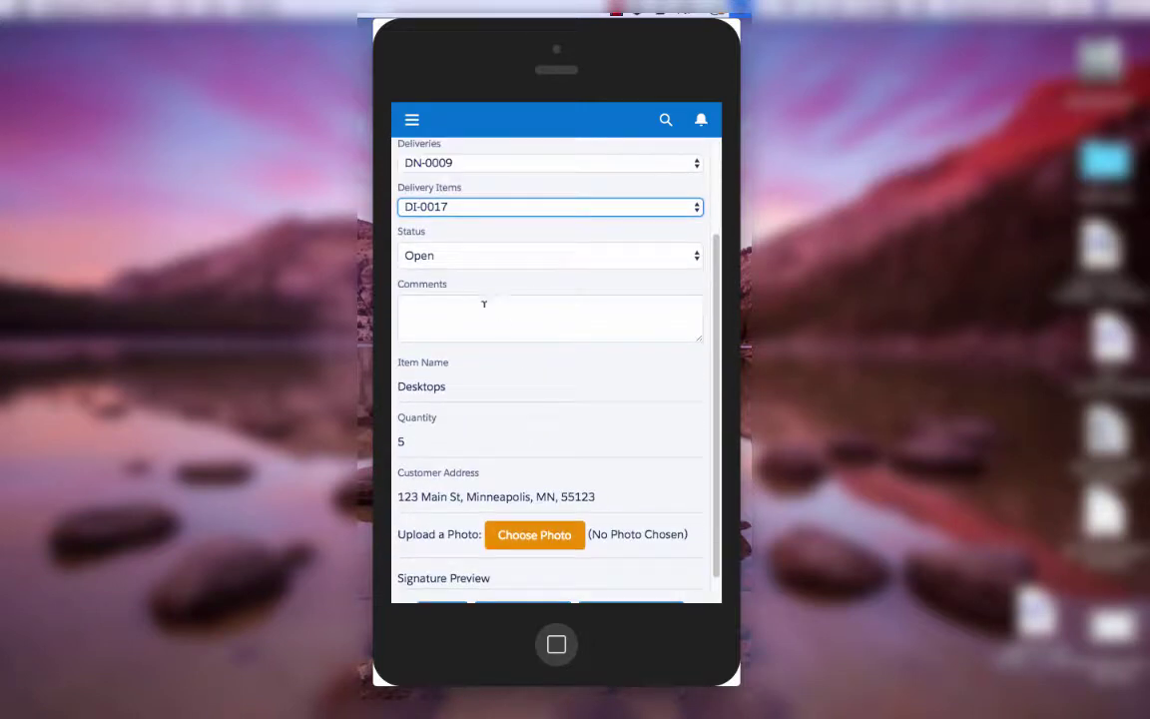
click(517, 256)
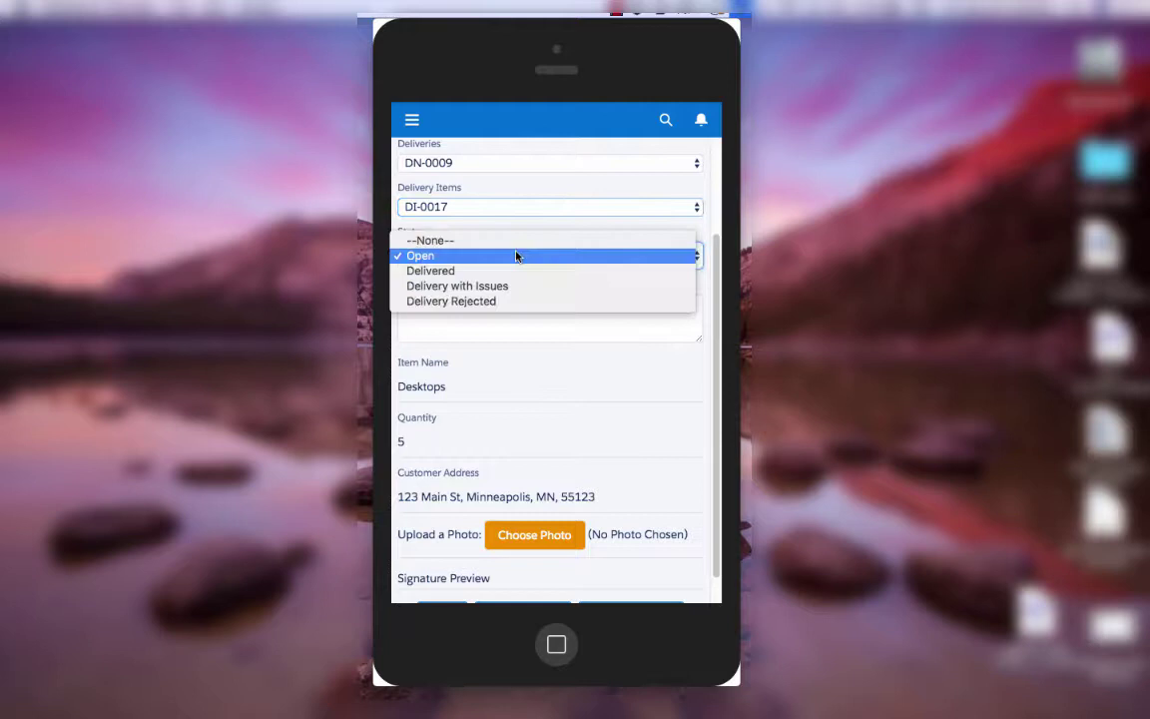
click(510, 302)
click(507, 312)
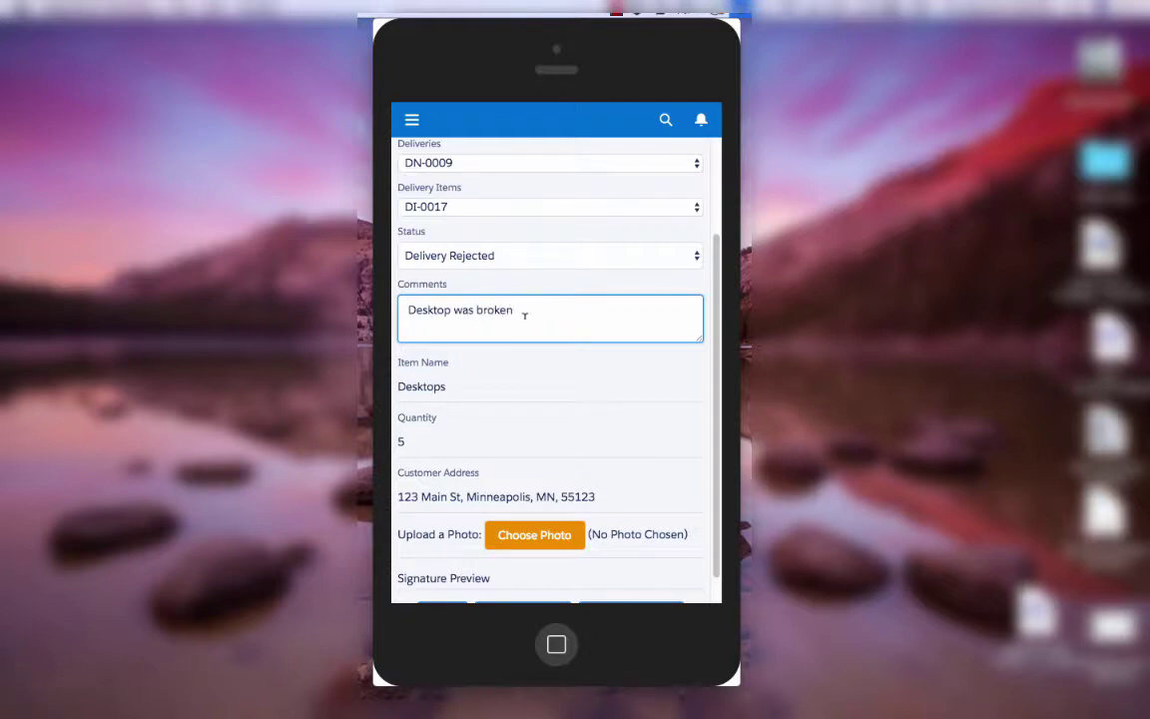
- Preview the photo Broken Desktop LCD.png and attach it to the delivery confirmation
scroll(547, 438, down, 1)
click(539, 504)
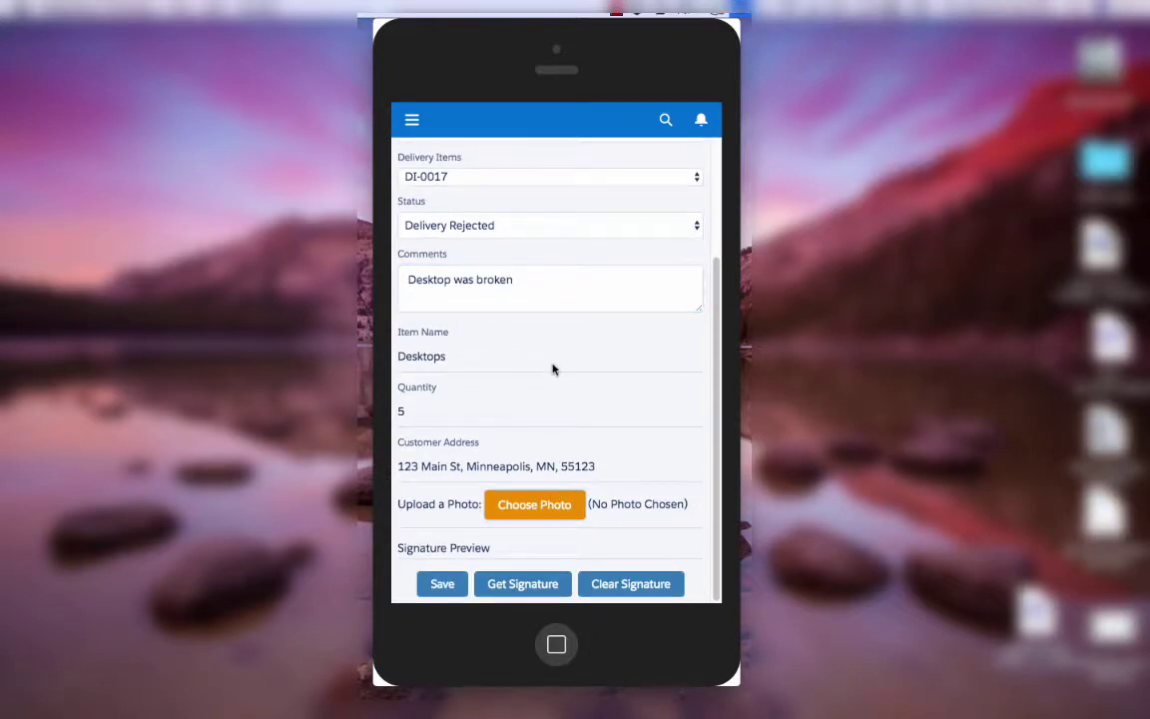
click(602, 180)
key(space)
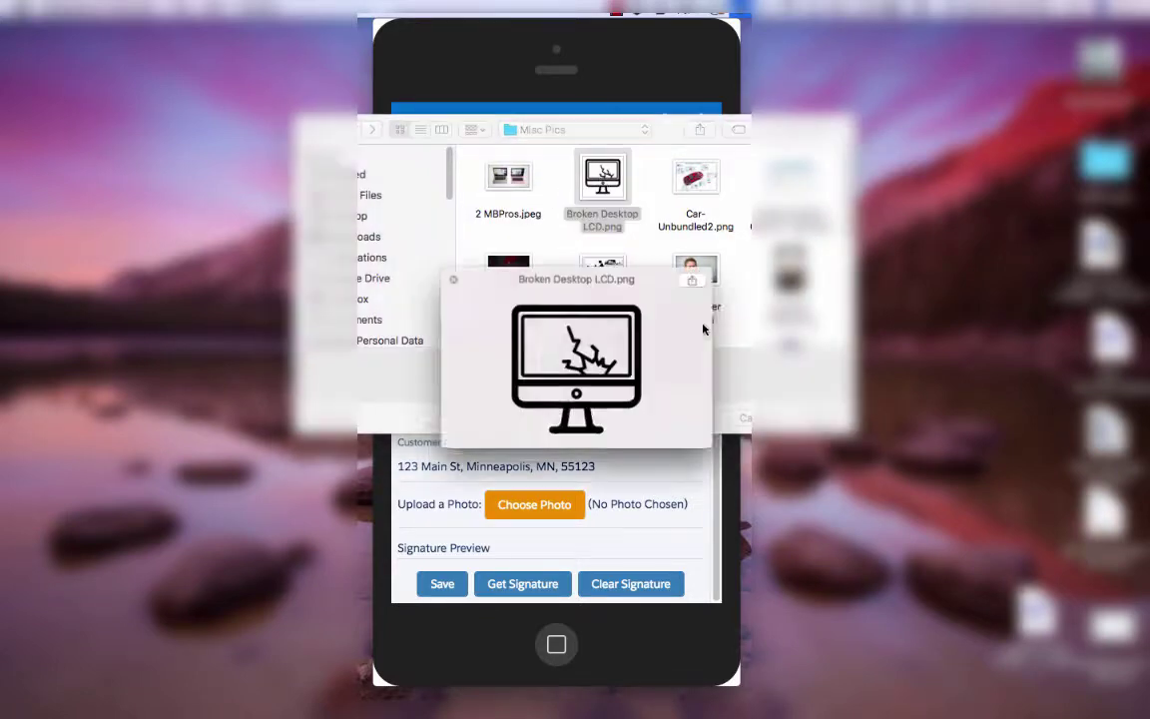
key(space)
key(Return)
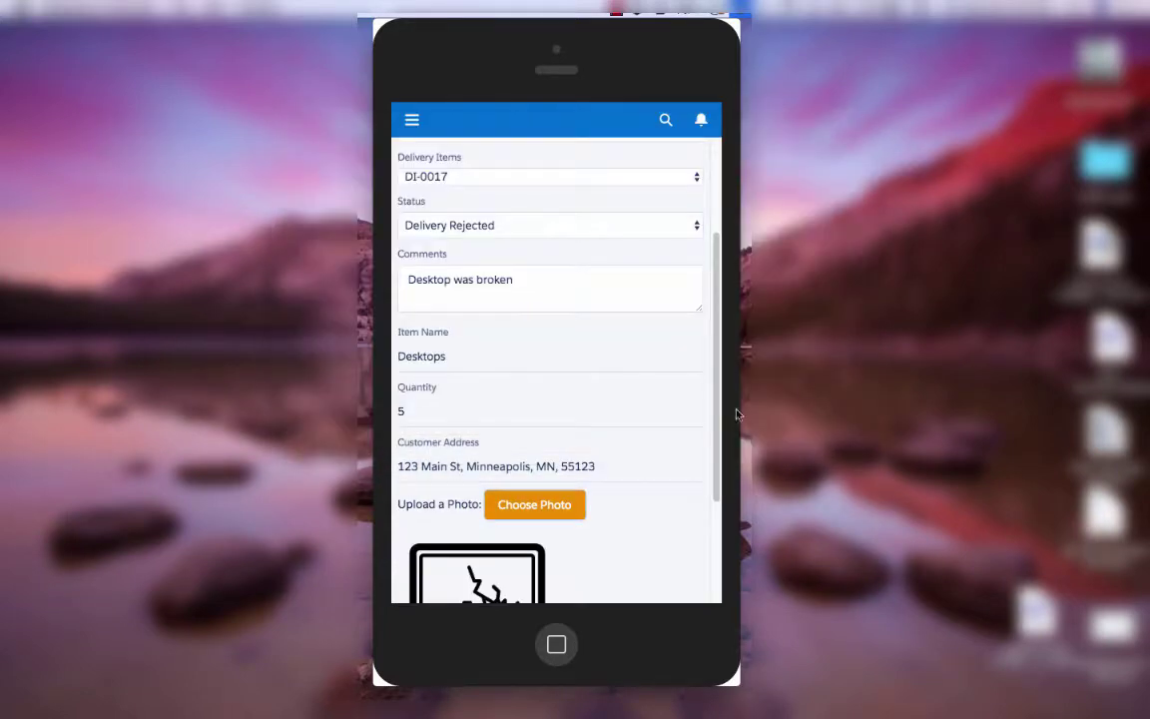
- Capture the signature for the rejected Desktops item by entering the signee's printed name, signing freehand and submitting it
scroll(598, 504, down, 5)
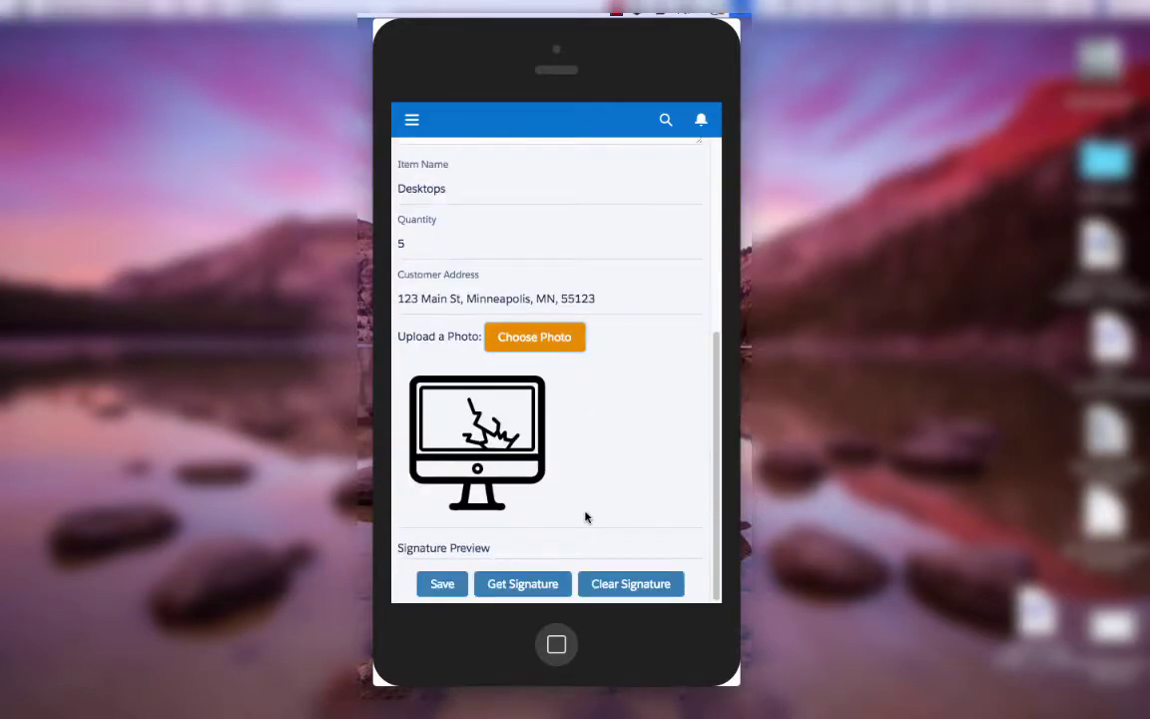
click(524, 584)
click(518, 325)
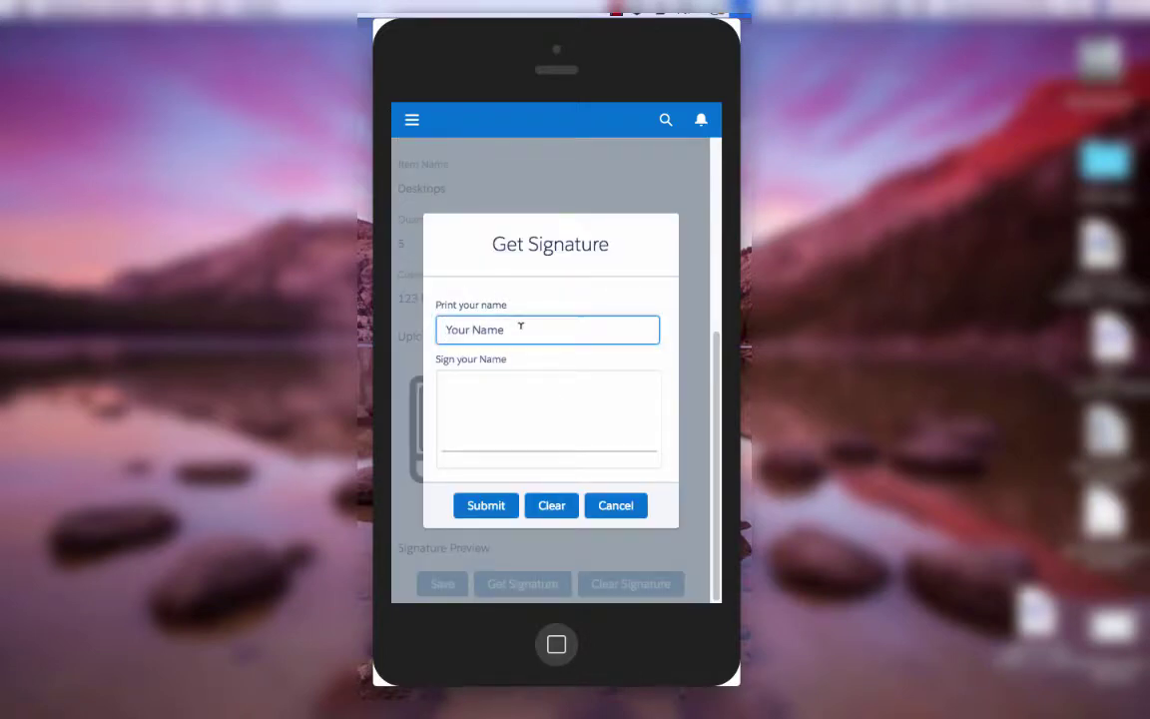
text(Kash)
drag(507, 394, 513, 466)
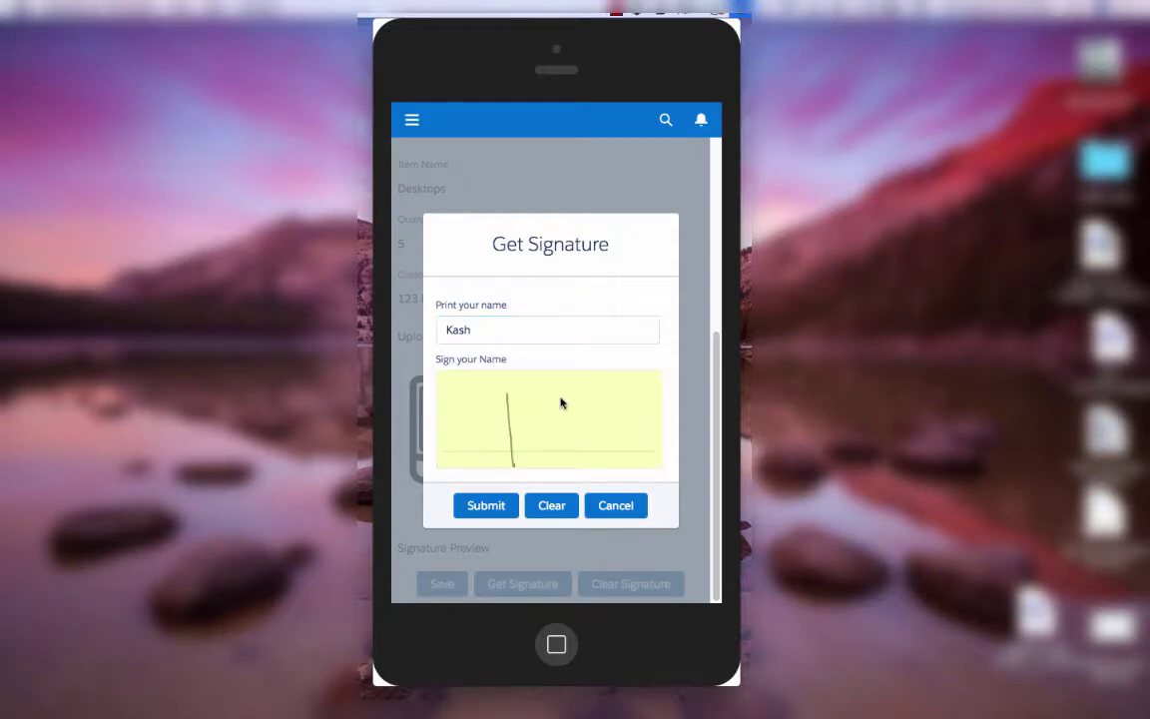
drag(562, 400, 581, 435)
click(604, 402)
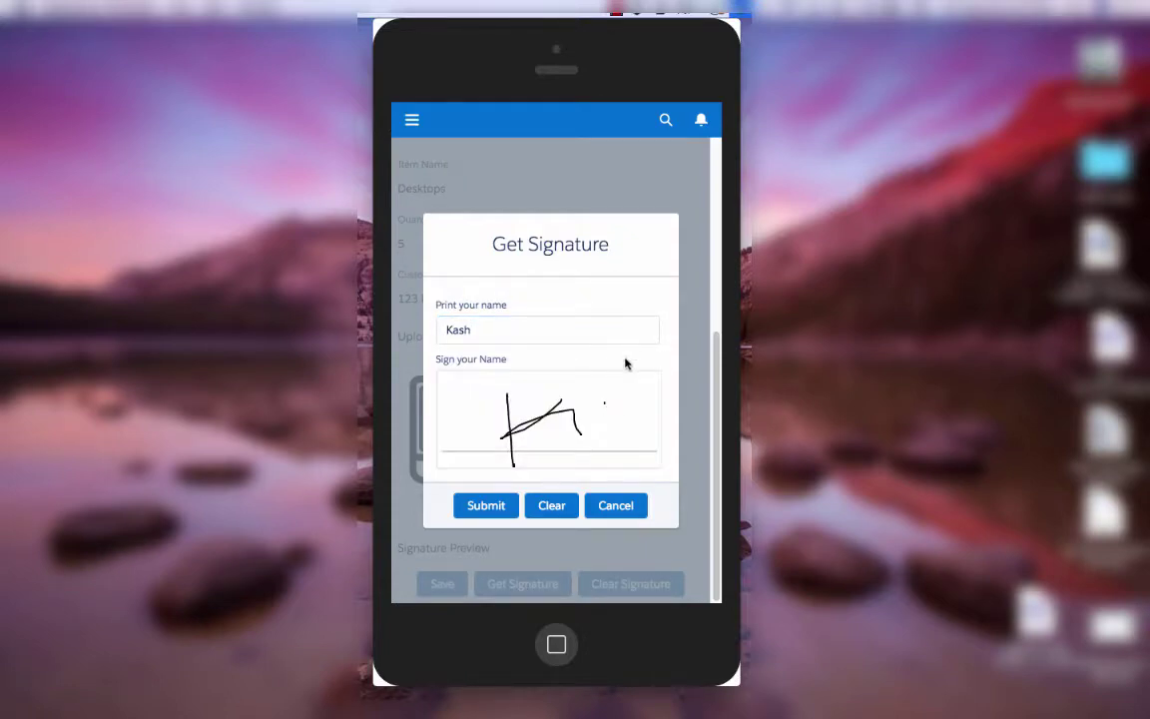
click(486, 506)
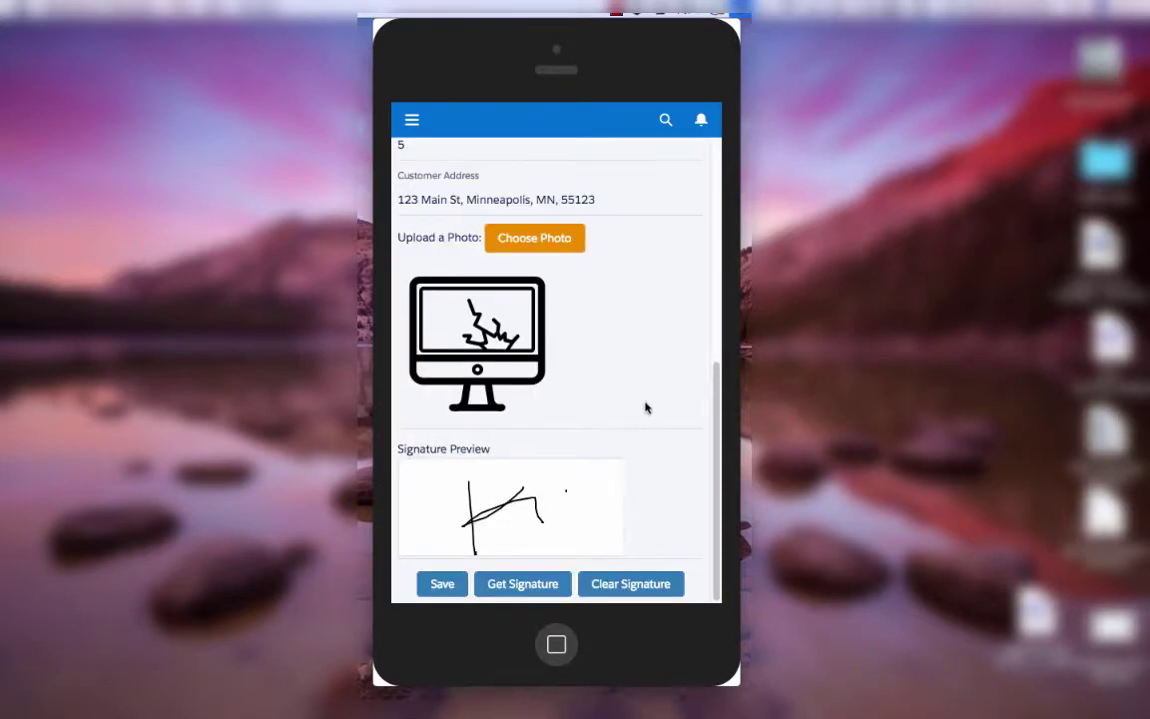
- Check the completed rejection form for the Desktops item, including its photo and signature preview, and save it
scroll(643, 404, up, 10)
scroll(642, 480, down, 10)
scroll(464, 395, up, 5)
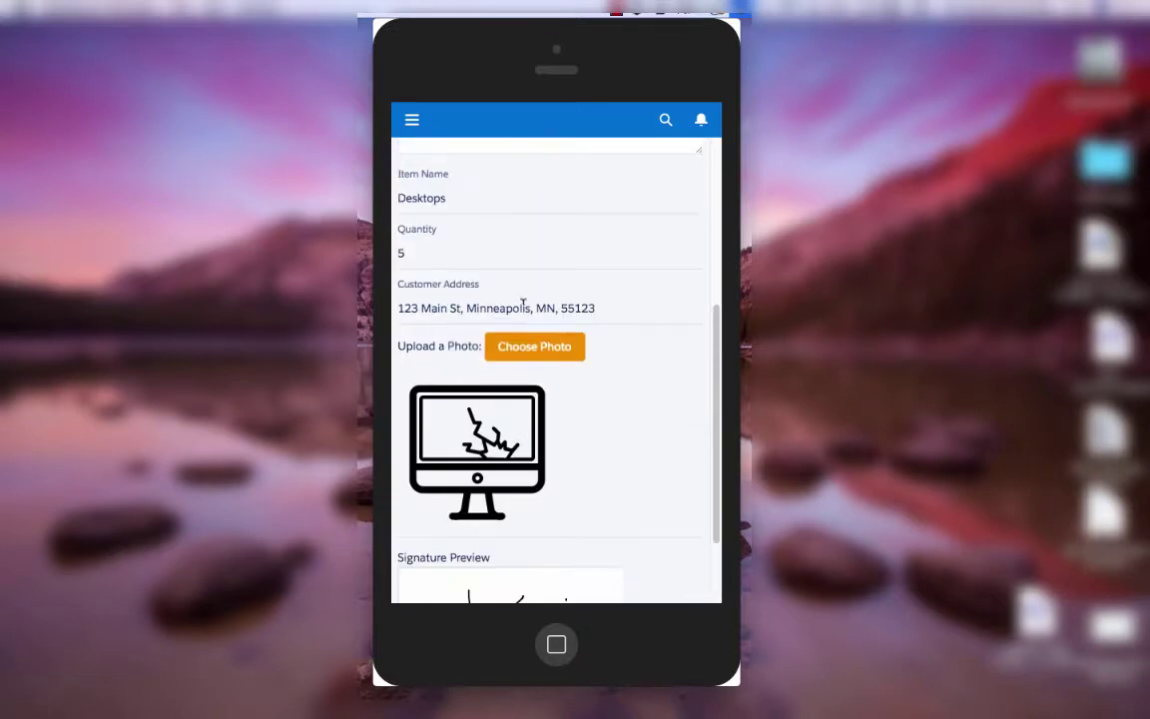
scroll(449, 599, down, 5)
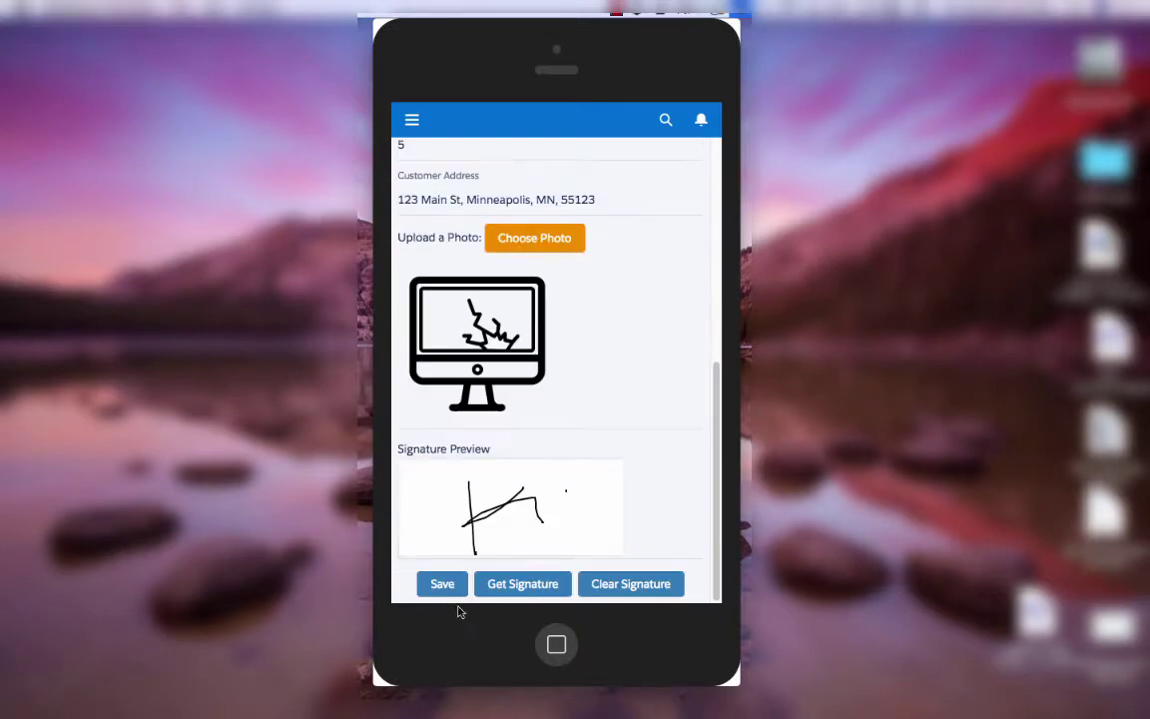
click(445, 585)
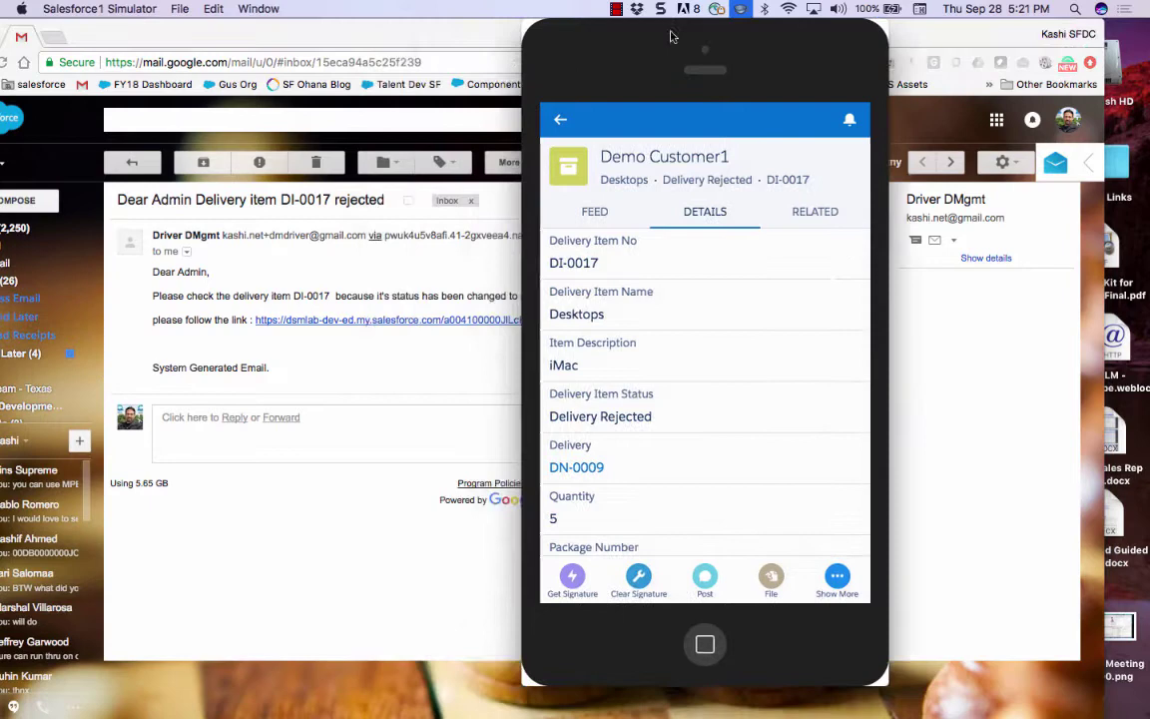
- Move the simulator aside to read the rejection notification e-mail, hide the mail window and bring the simulator back
drag(671, 37, 900, 37)
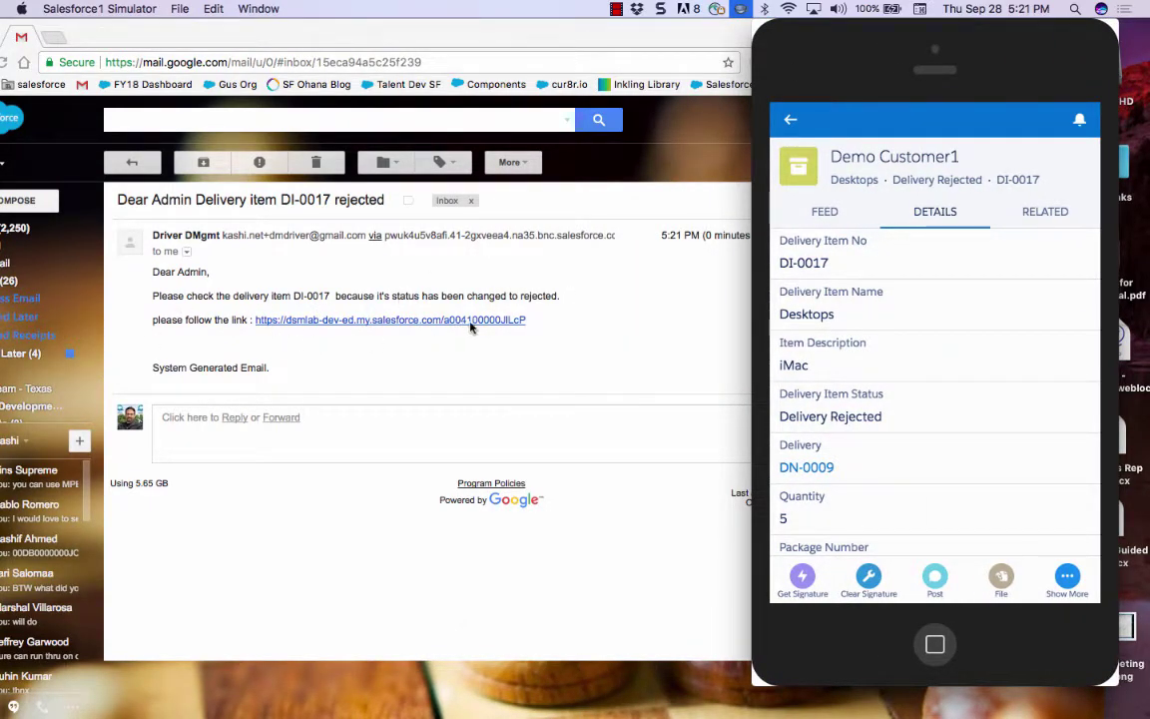
double_click(440, 34)
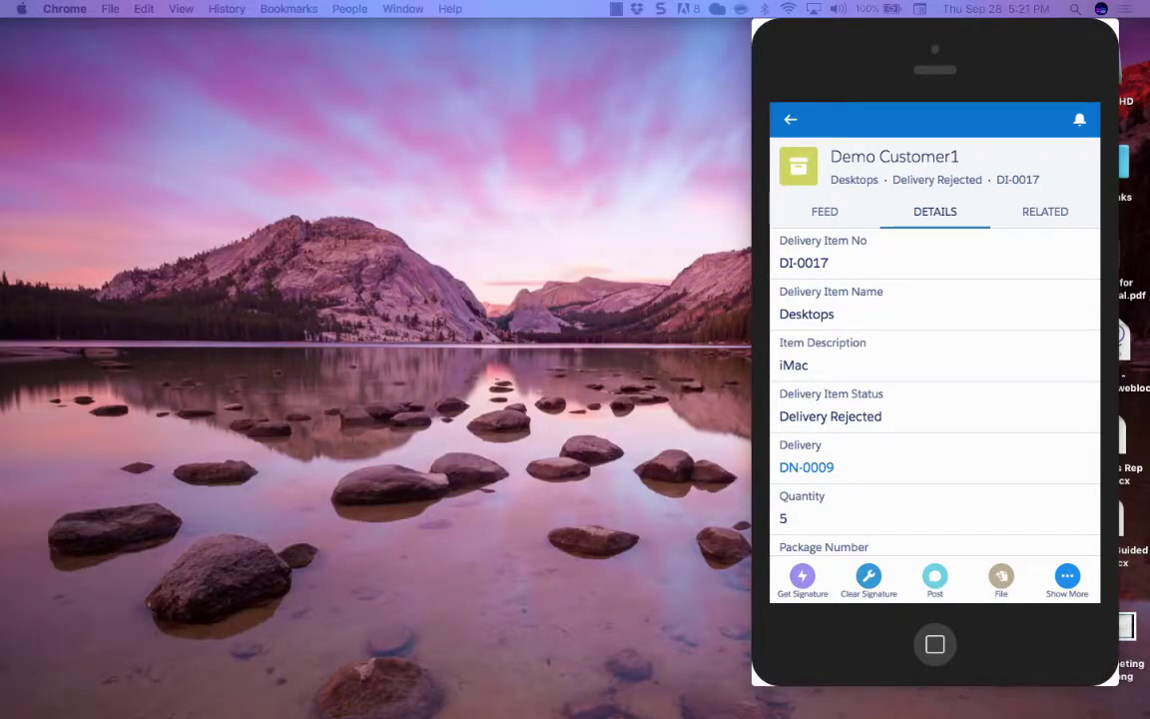
drag(849, 87, 424, 96)
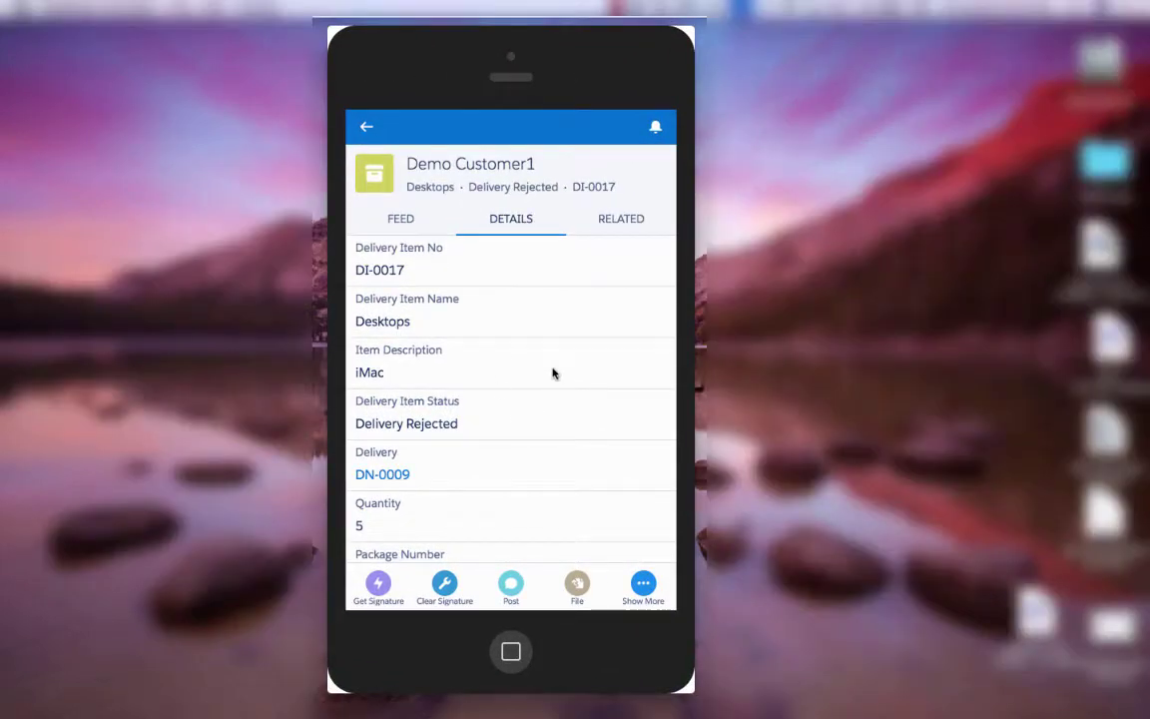
- Review the rejected Desktops item's details, photo, location map, feed and related lists, and open its related cases
scroll(555, 372, down, 5)
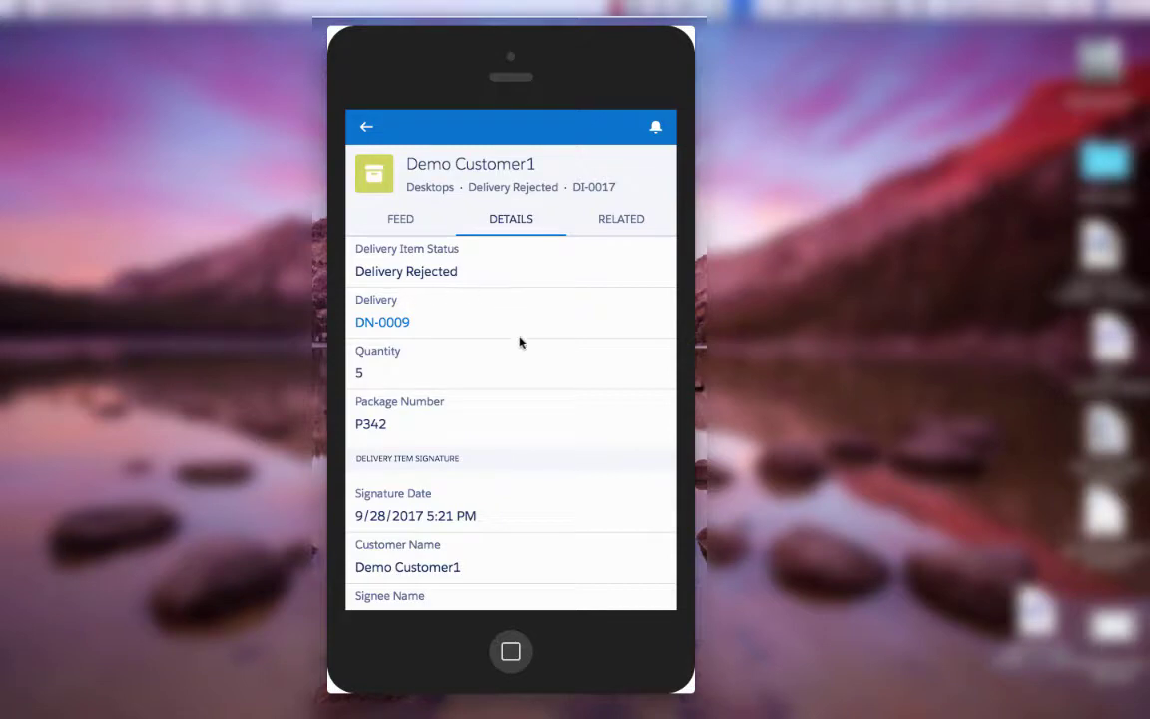
scroll(519, 342, down, 10)
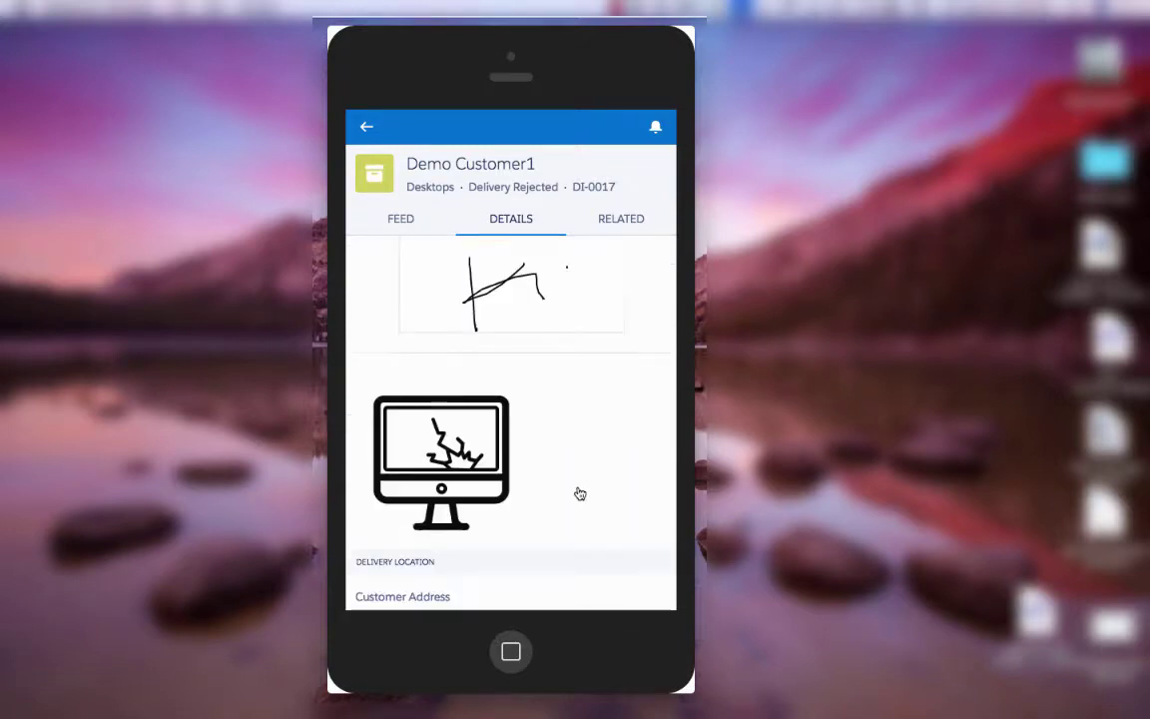
scroll(589, 484, down, 7)
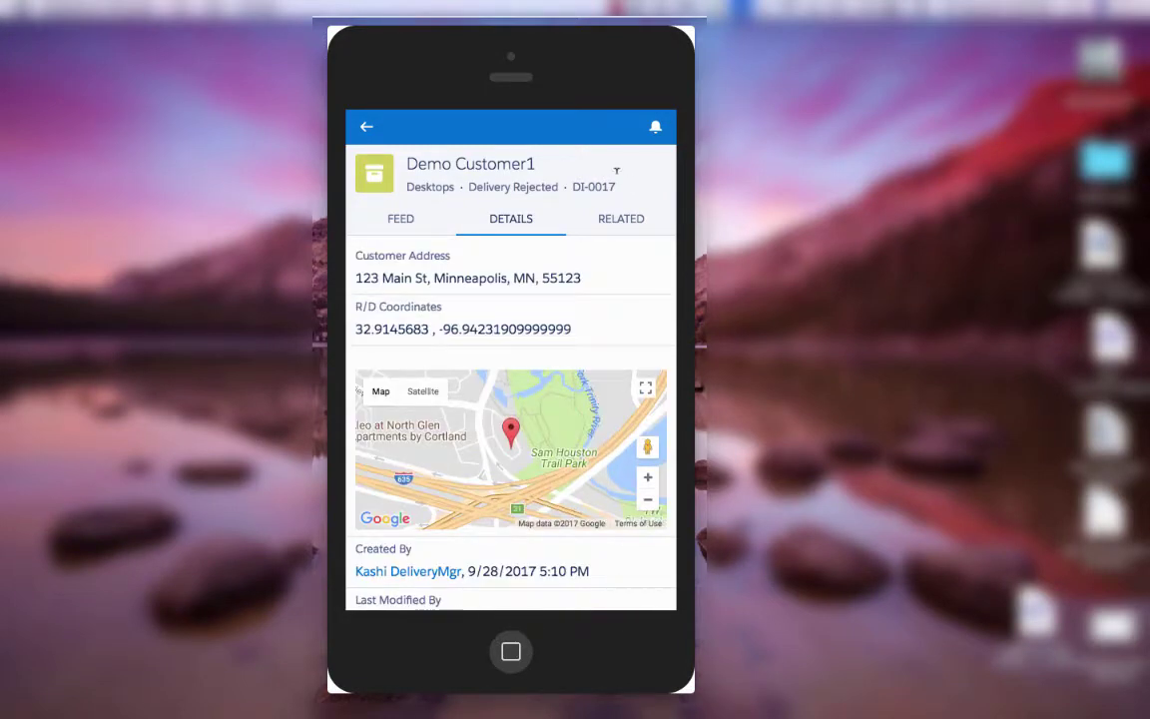
click(404, 221)
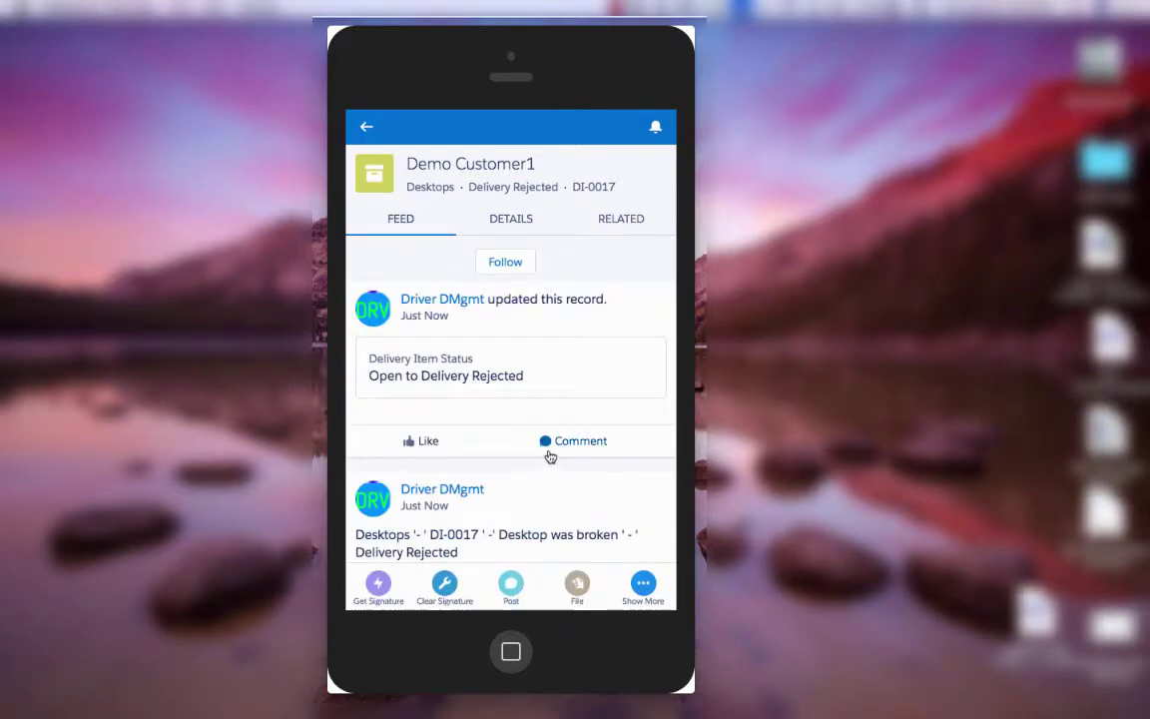
click(613, 221)
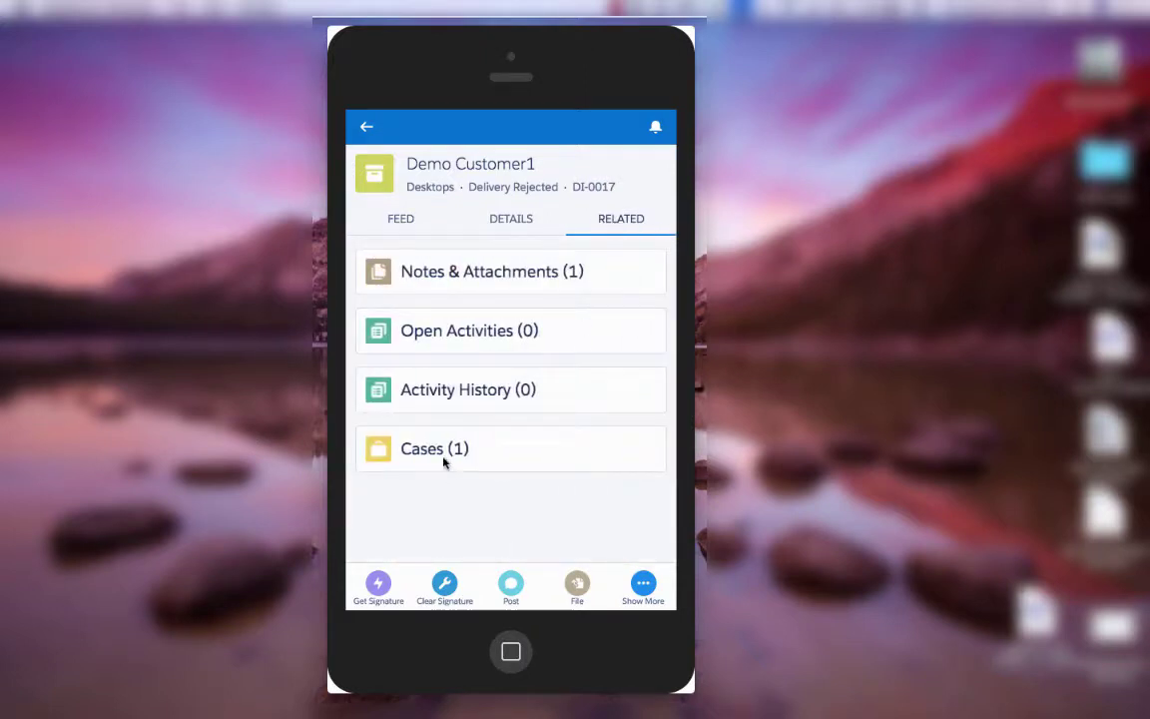
click(432, 449)
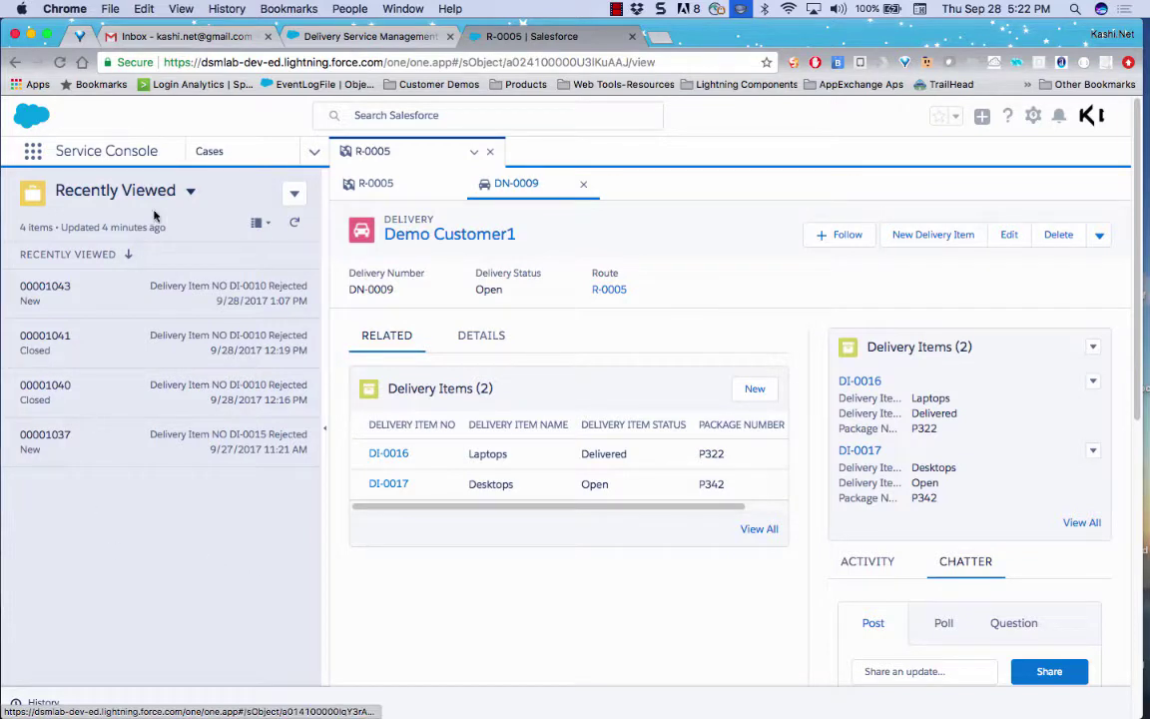
- Switch the case list to All Open Cases, open the case for rejected delivery item DI-0017, and collapse the list
click(190, 189)
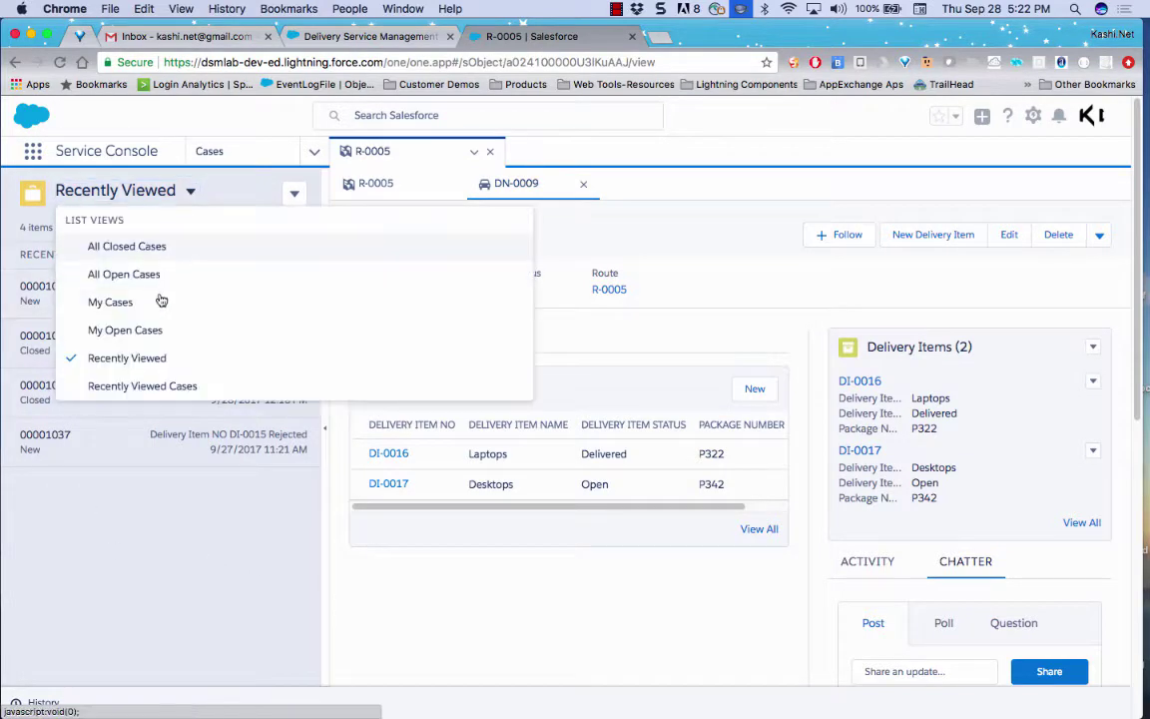
click(135, 275)
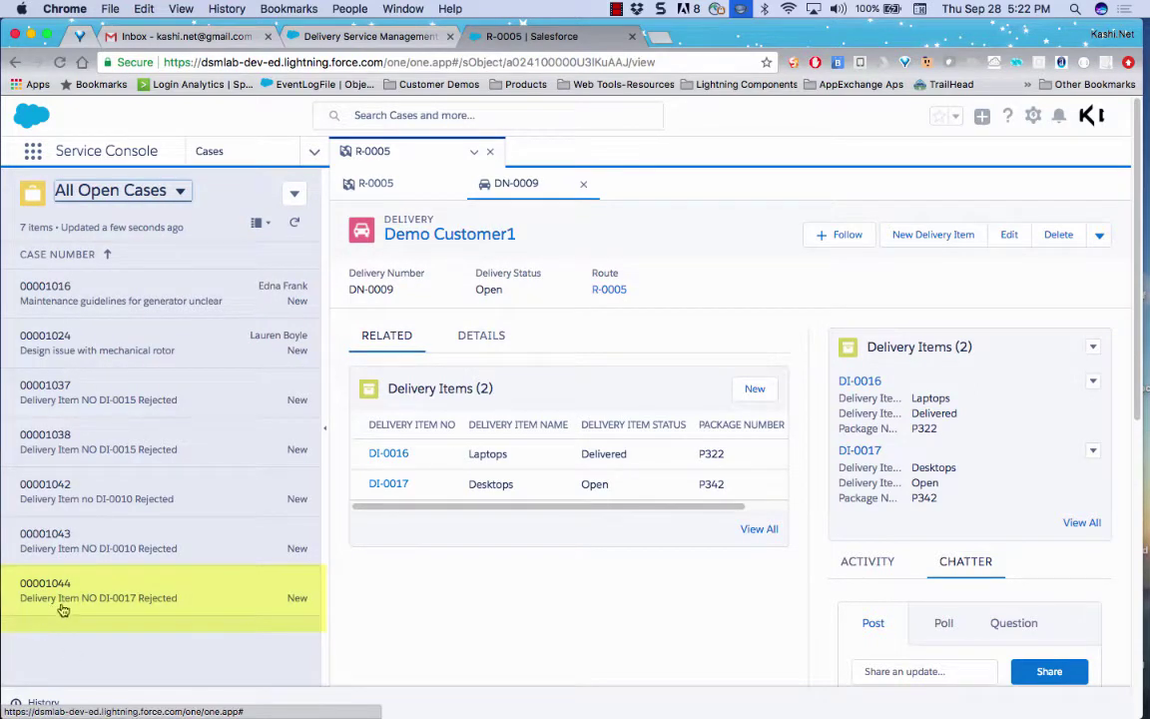
click(226, 602)
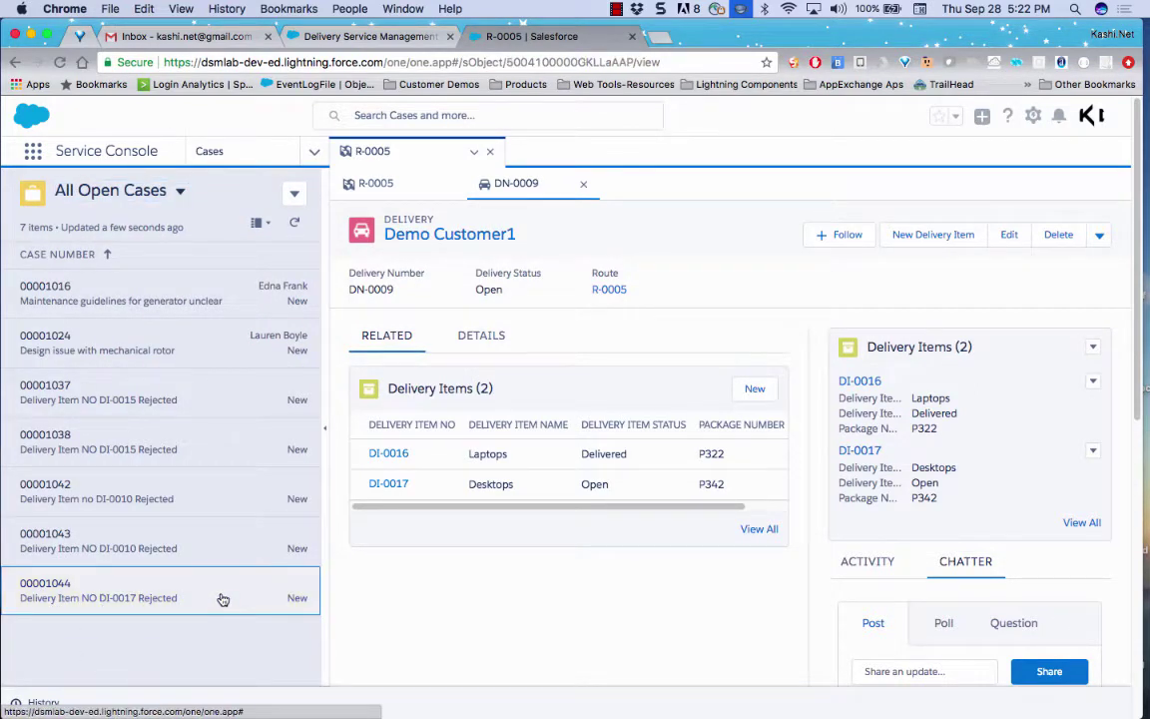
click(326, 429)
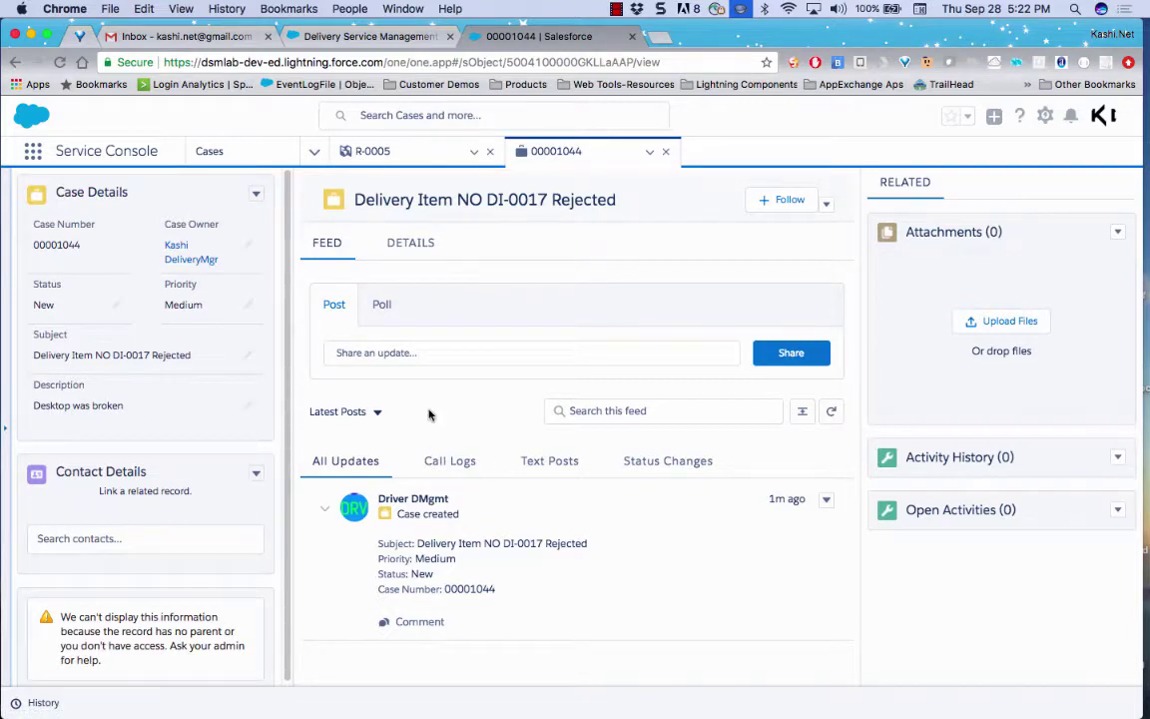
- Examine the rejection case's details and open its linked delivery item DI-0017
click(408, 241)
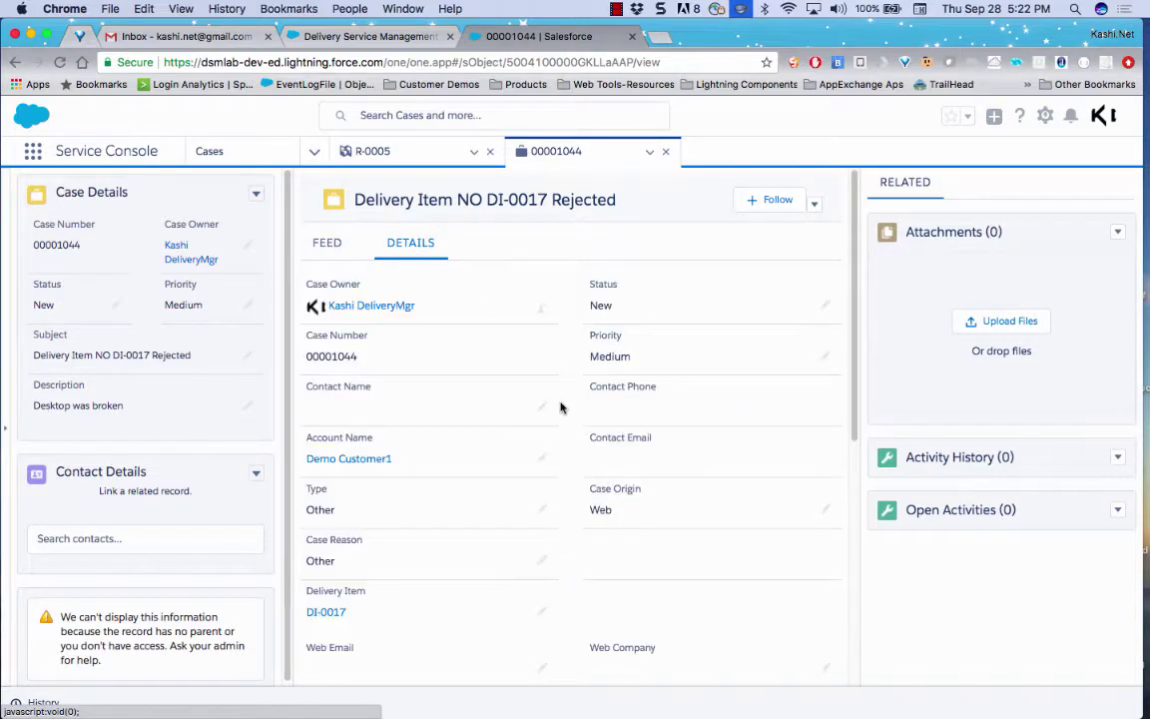
scroll(519, 570, down, 1)
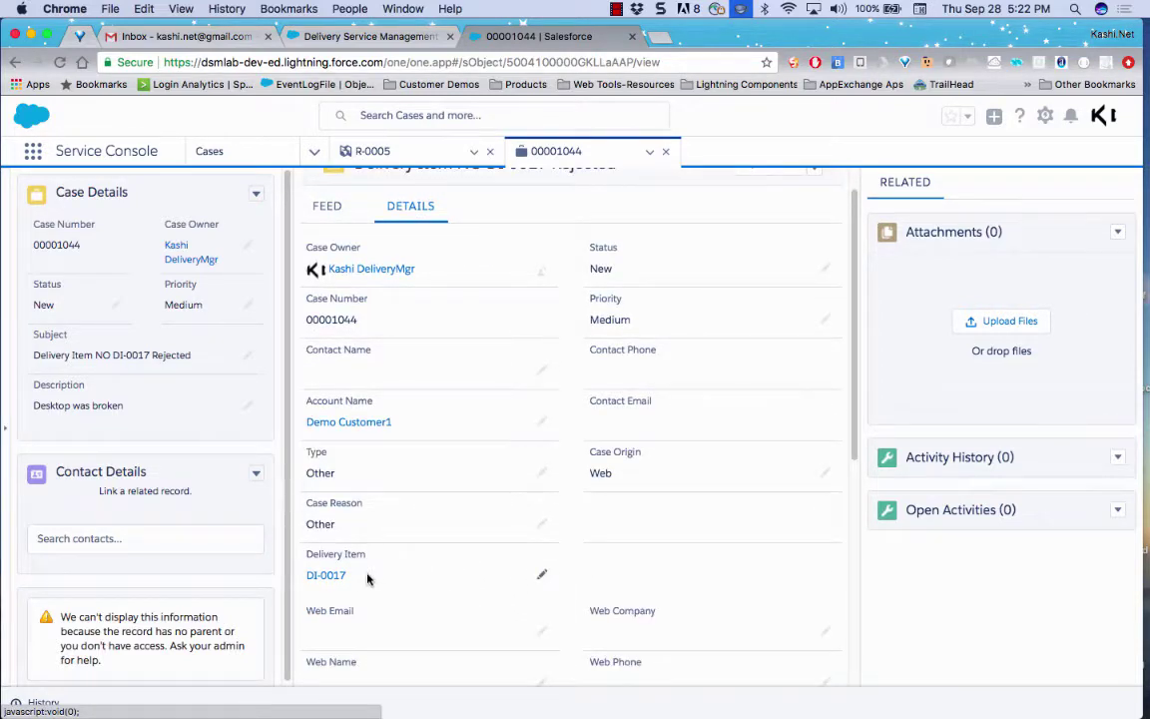
mouse_move(333, 580)
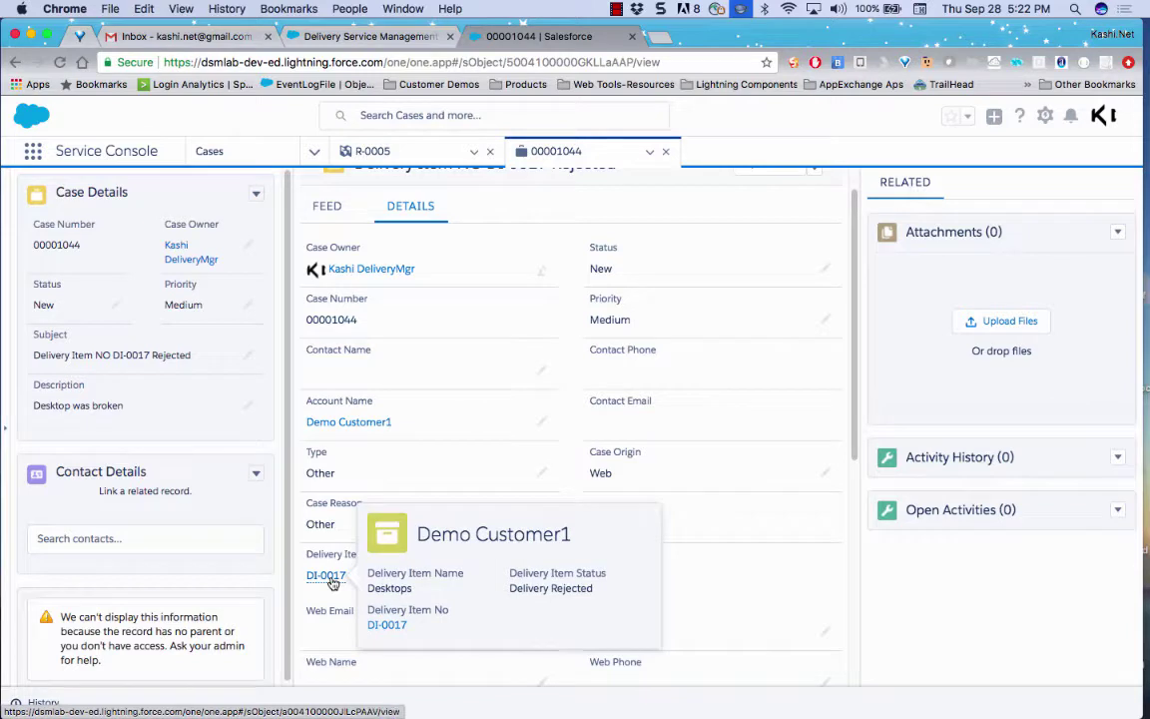
click(330, 577)
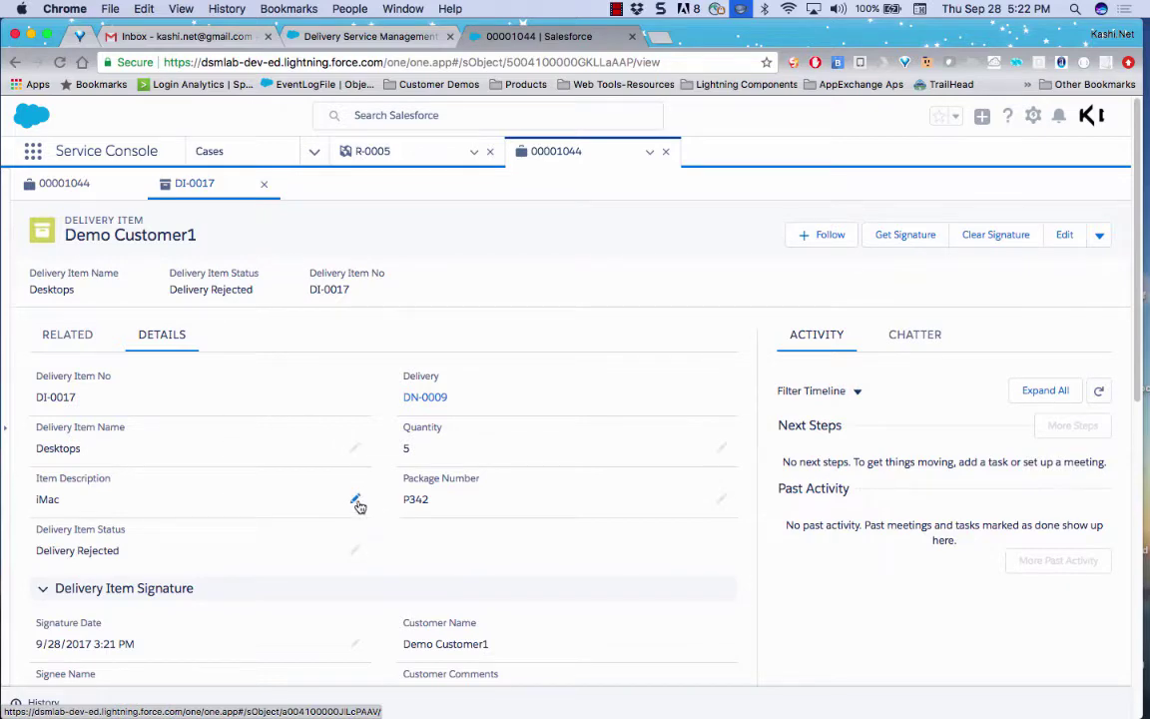
- Examine the Desktops item's signature, photo and delivery location map, and return to the rejection case's feed
scroll(357, 436, down, 5)
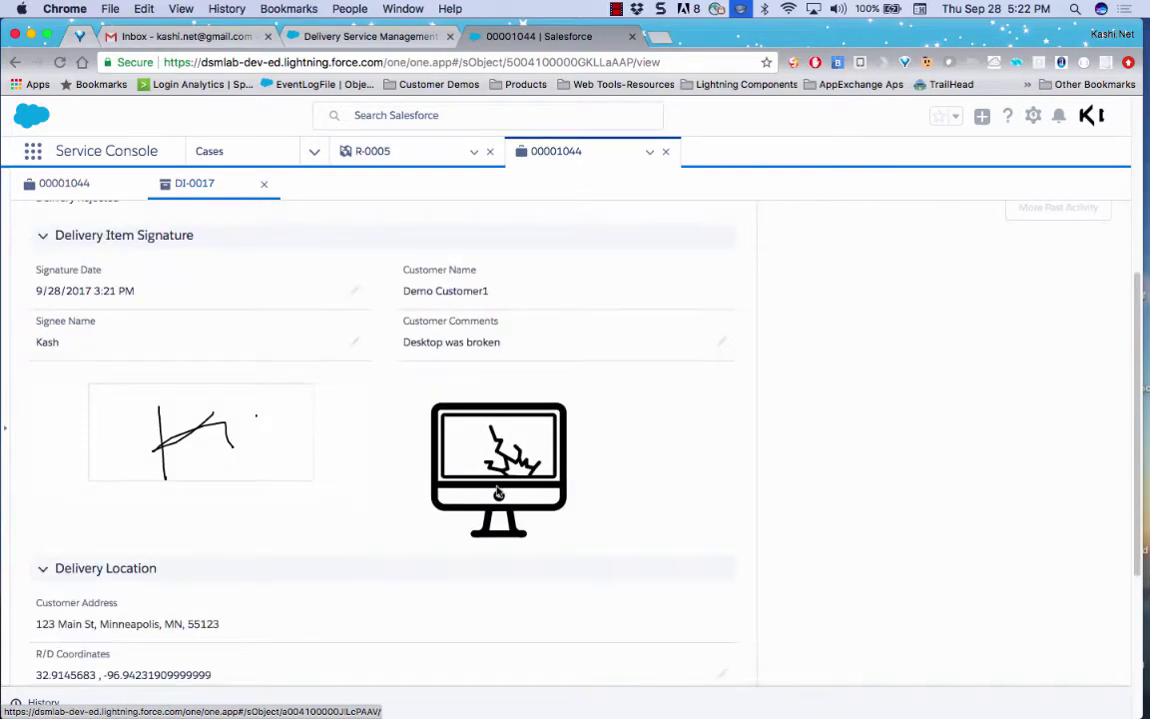
scroll(213, 461, down, 1)
scroll(231, 503, down, 3)
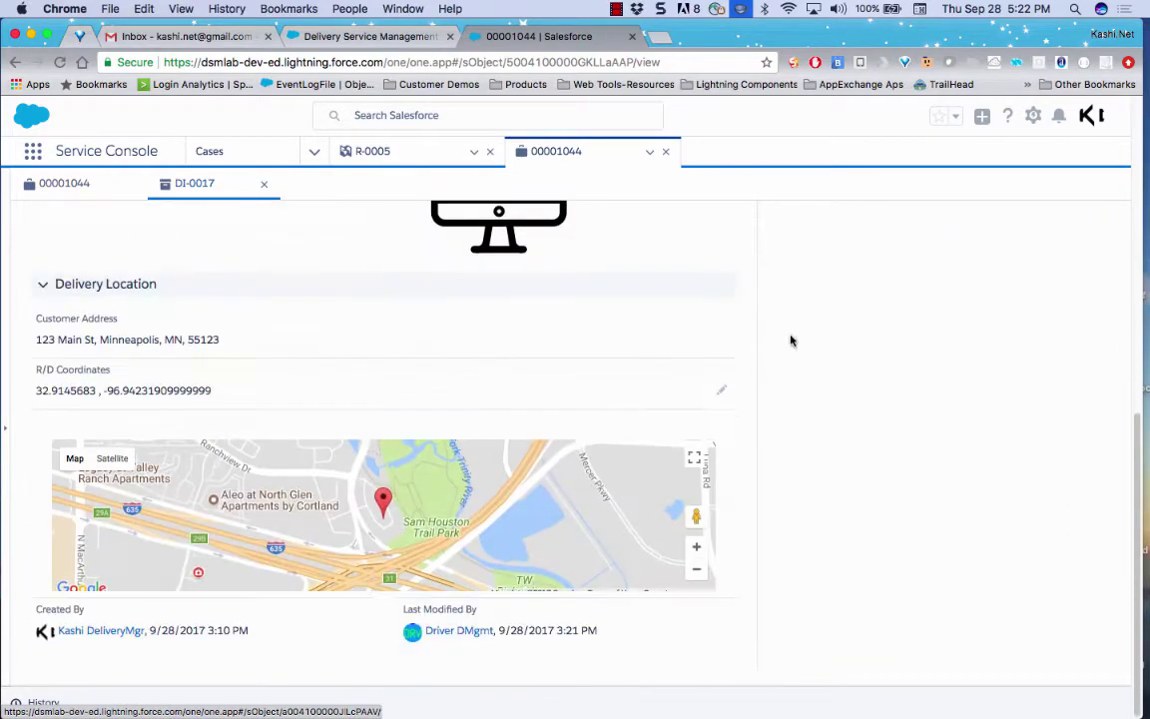
scroll(762, 417, up, 9)
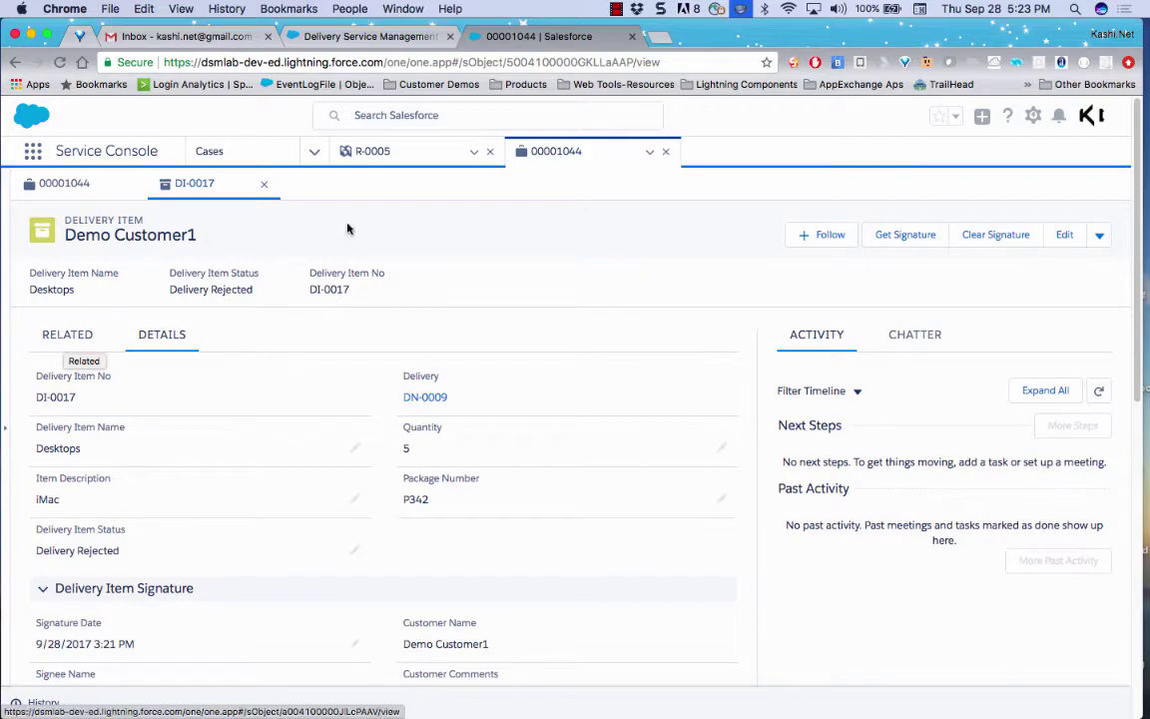
click(64, 188)
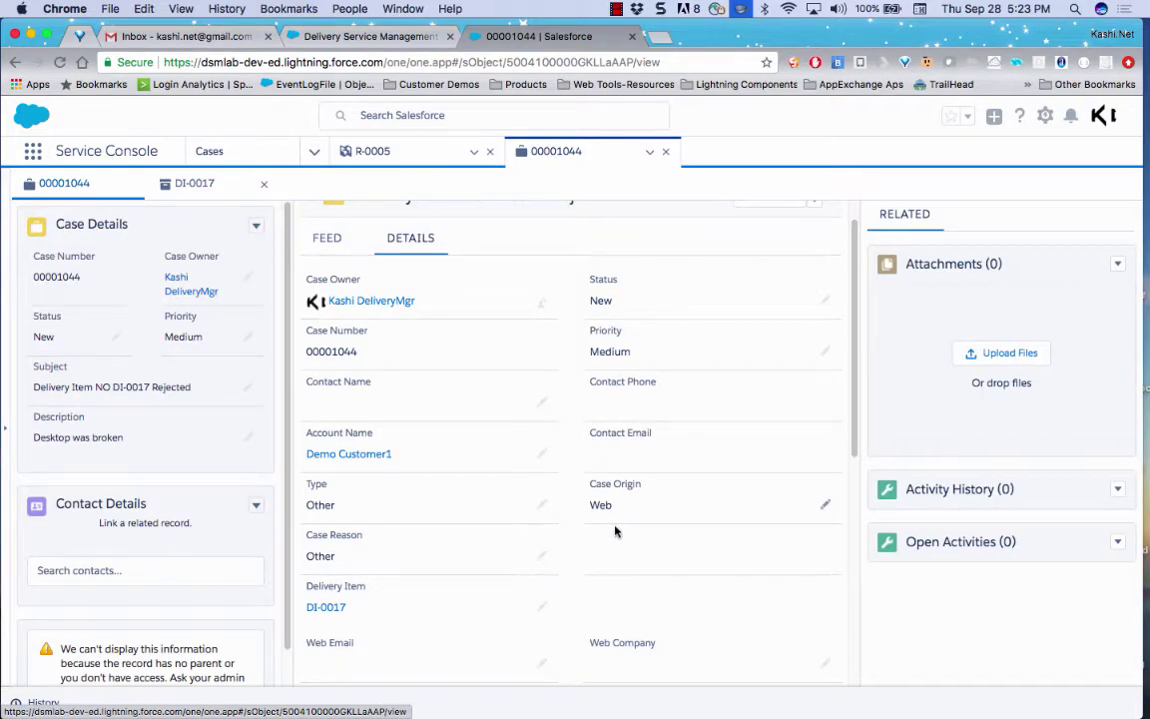
scroll(511, 487, up, 1)
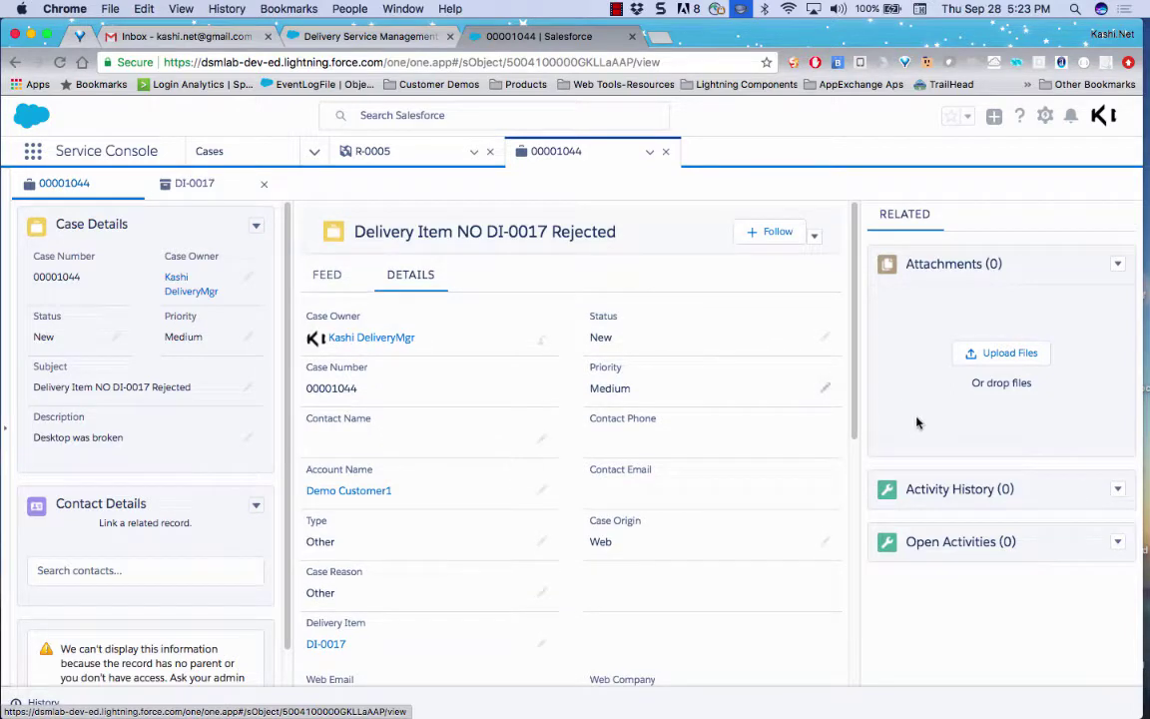
click(328, 276)
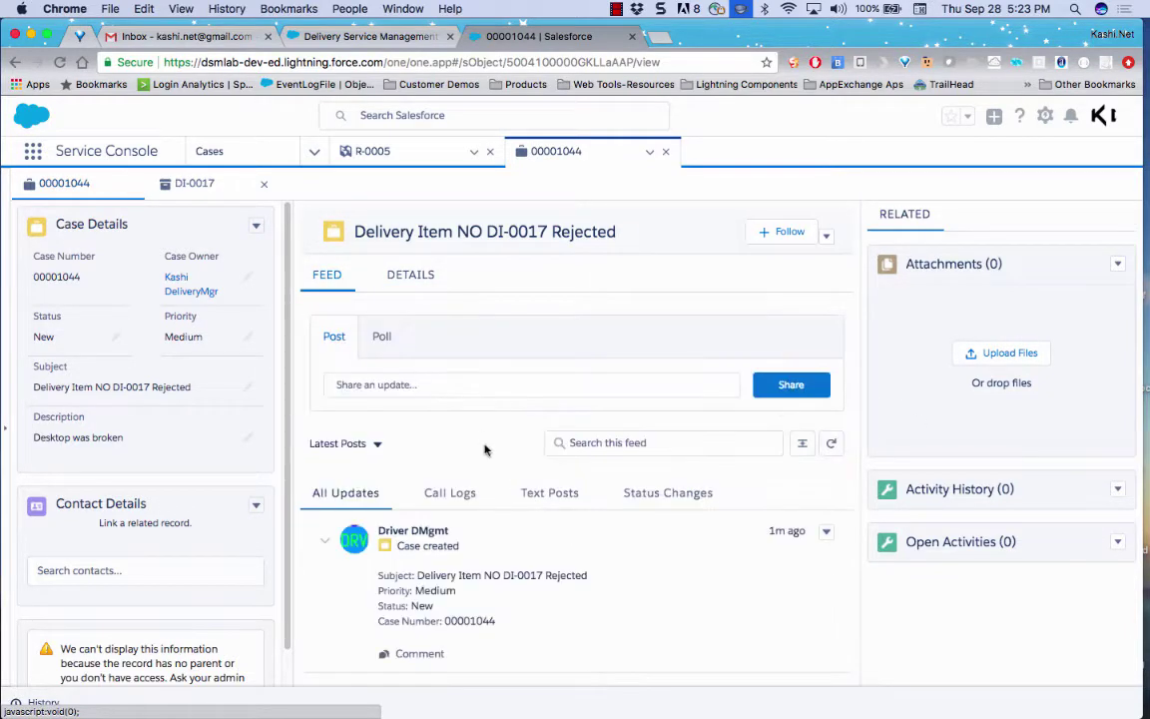
- Switch to the mobile Delivery Confirmation form and choose item DI-0017 under route R-0005 and delivery DN-0009
click(424, 384)
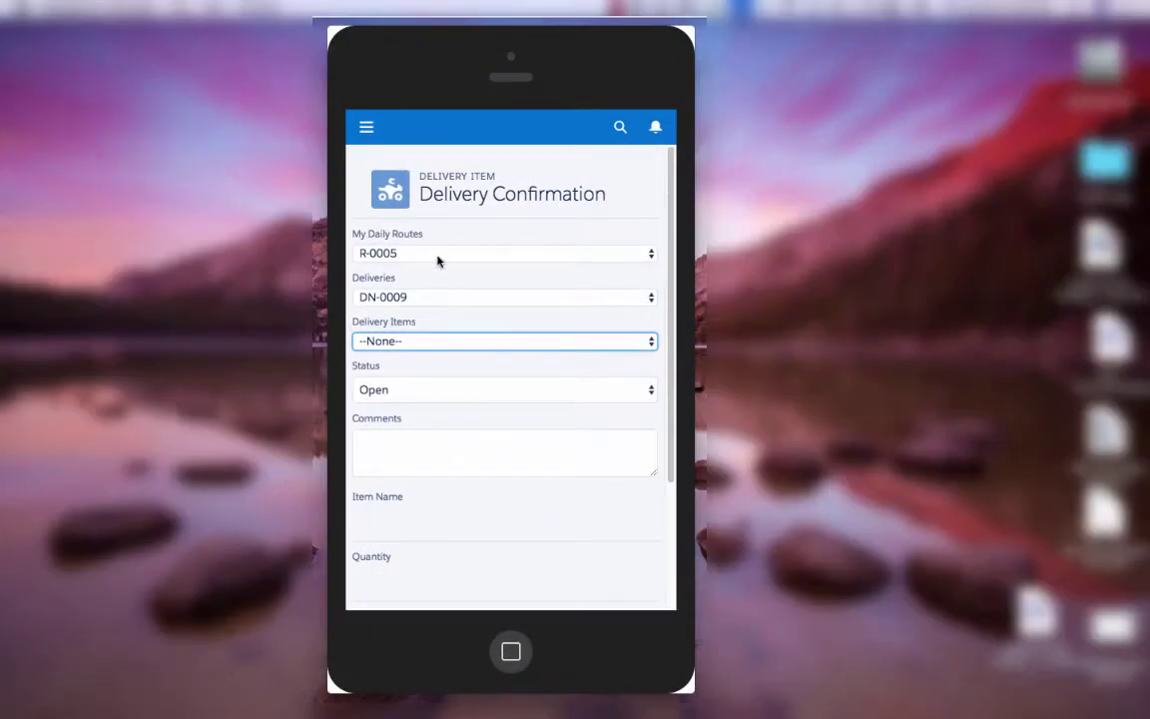
click(454, 352)
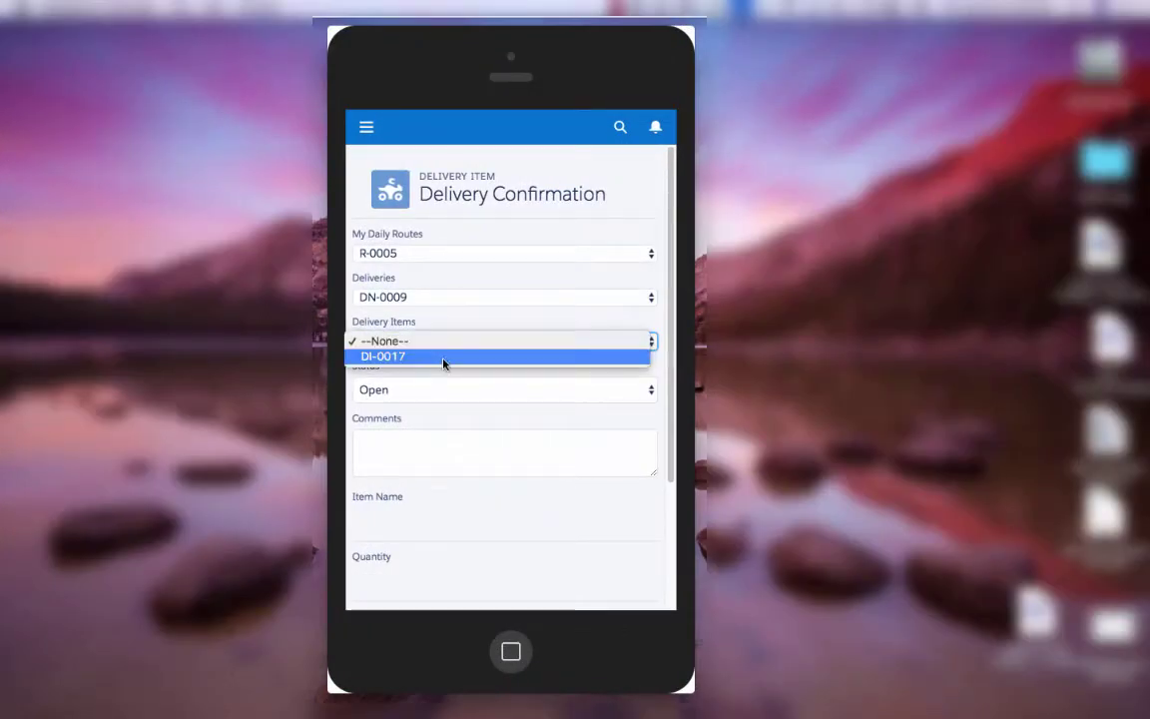
click(444, 359)
click(441, 451)
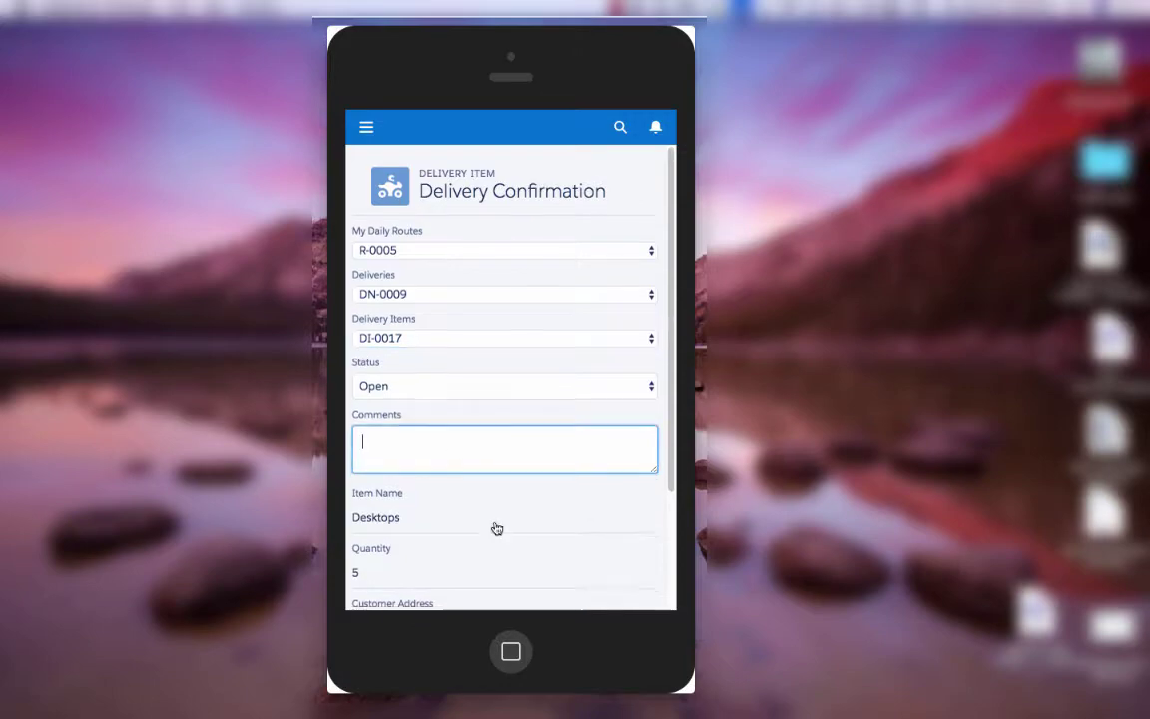
scroll(495, 529, down, 3)
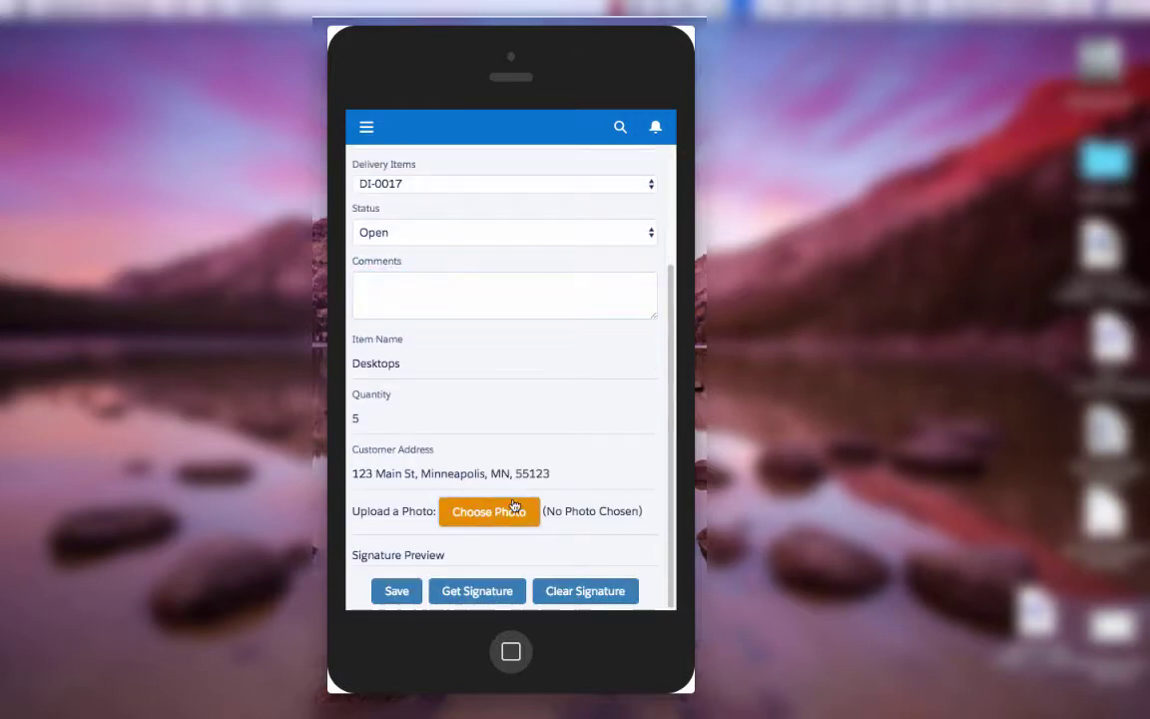
- Preview the delivery-man picture from the Misc Pics folder and attach it as the Desktops item's photo
click(491, 512)
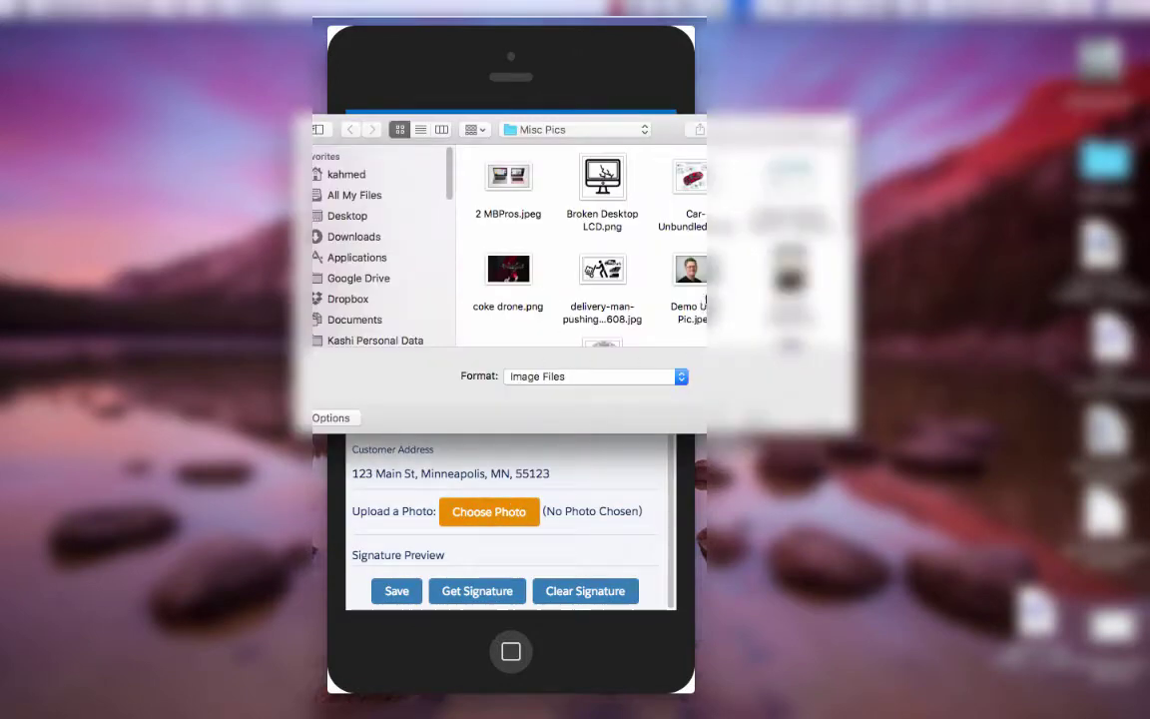
scroll(599, 270, down, 2)
click(602, 210)
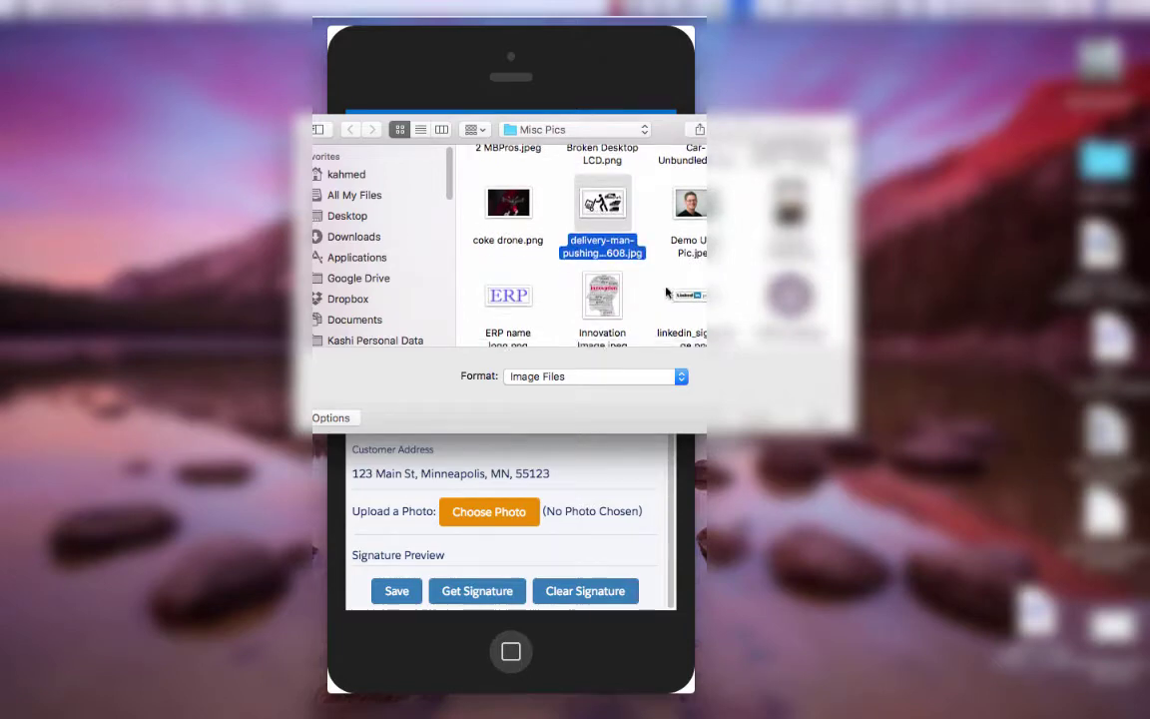
scroll(667, 291, down, 4)
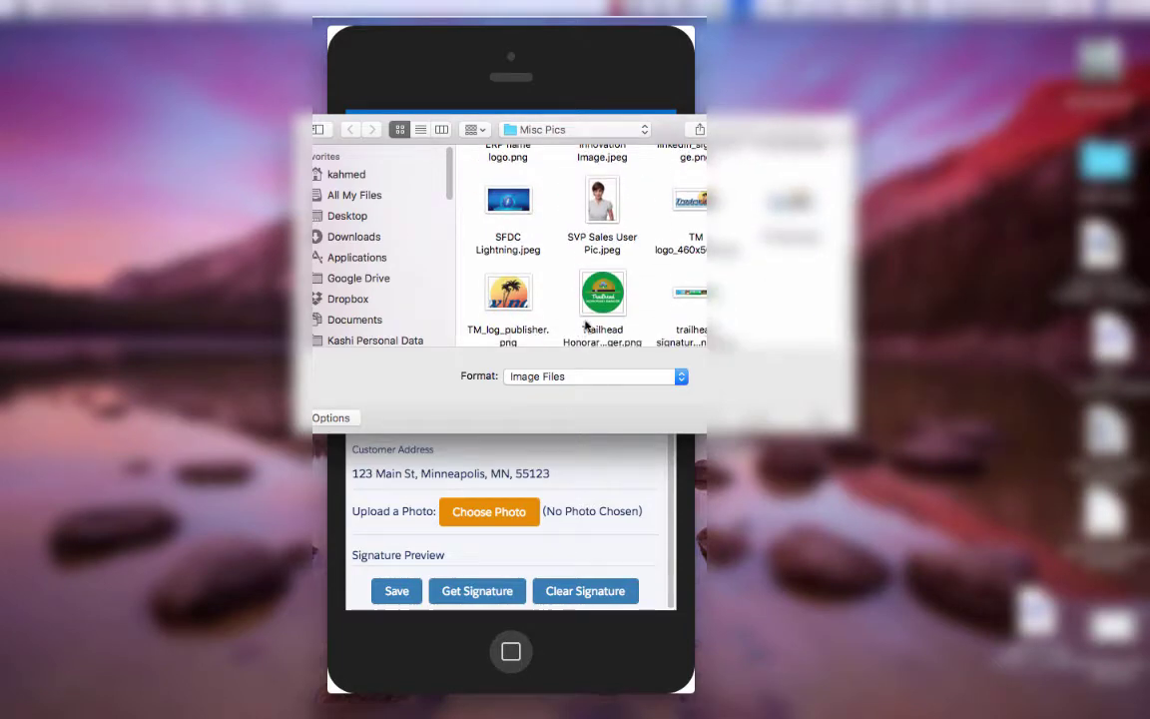
key(space)
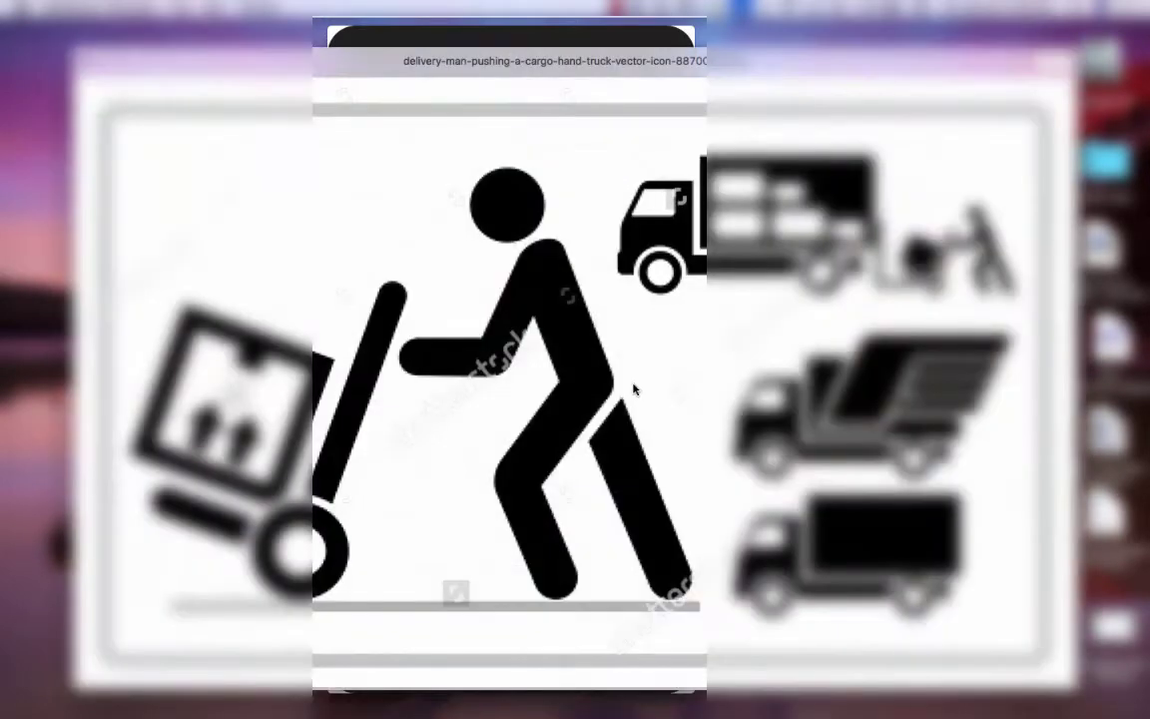
key(space)
key(Return)
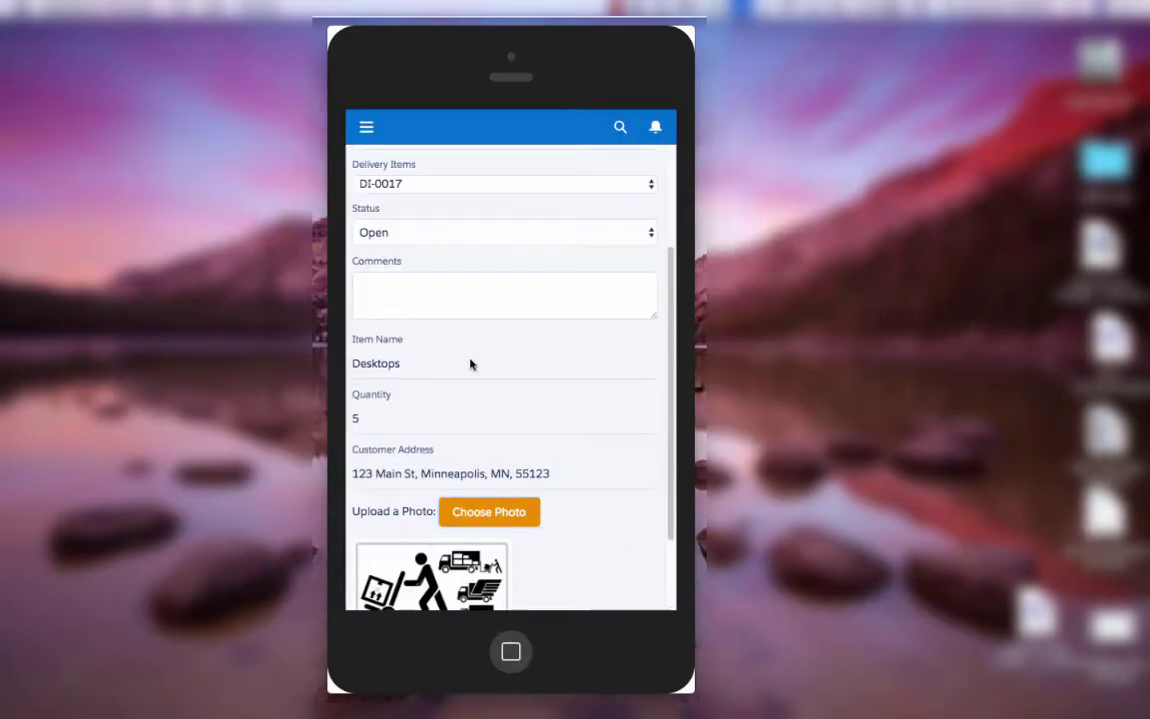
- Replace the Desktops item's photo with the ERP name logo.png image from the Misc Pics folder
scroll(519, 489, down, 2)
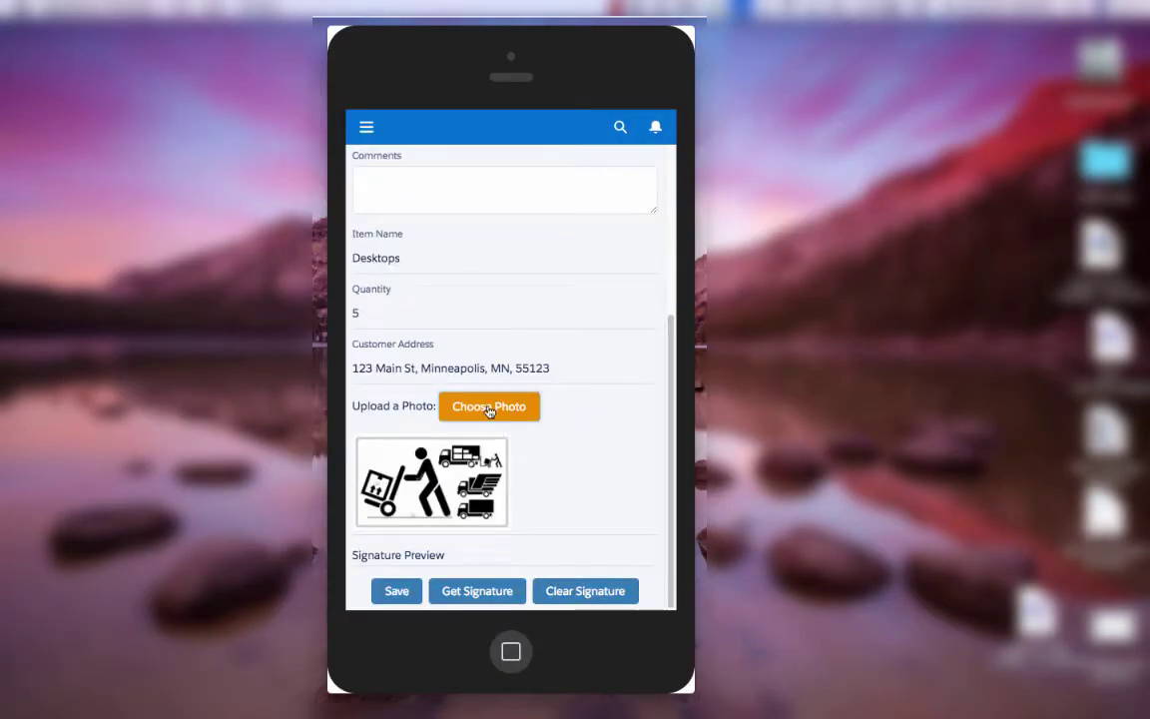
click(488, 405)
scroll(559, 294, down, 3)
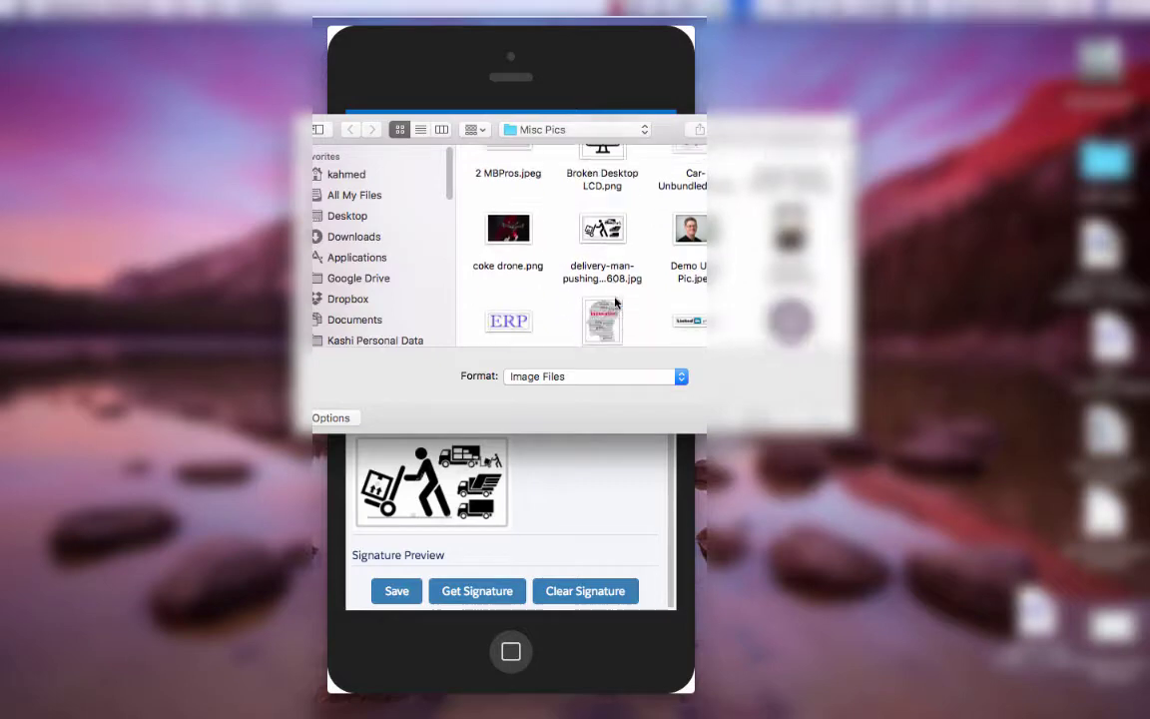
click(521, 282)
scroll(559, 250, down, 4)
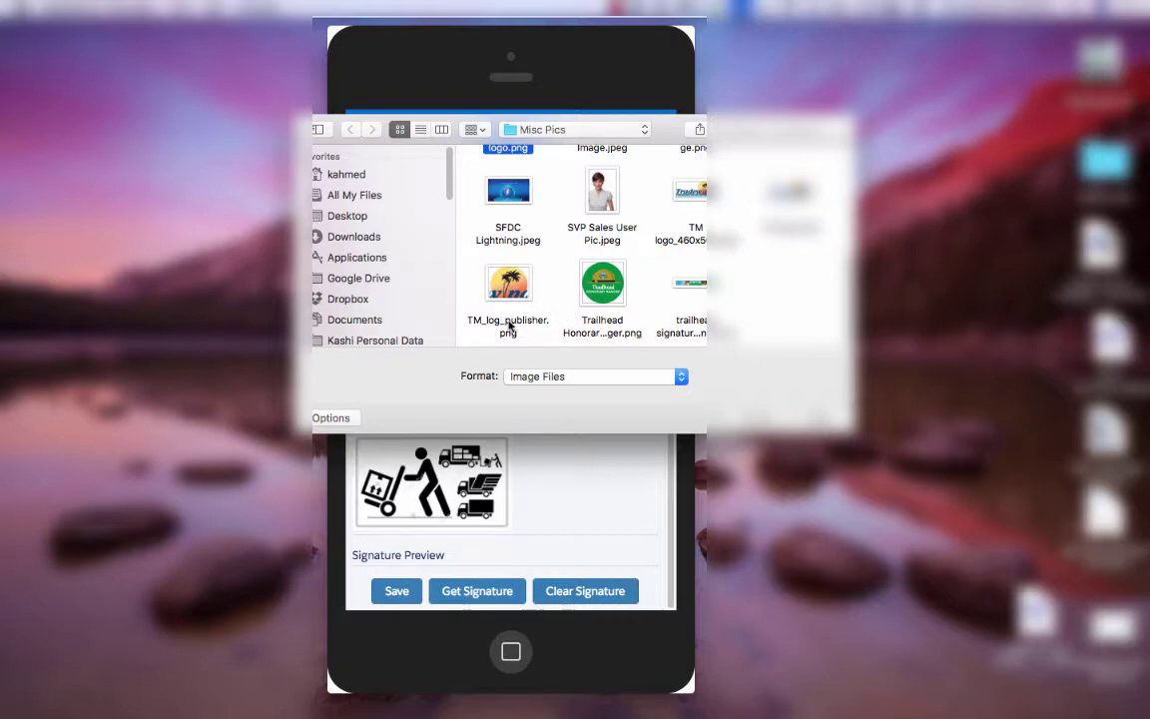
scroll(514, 310, up, 3)
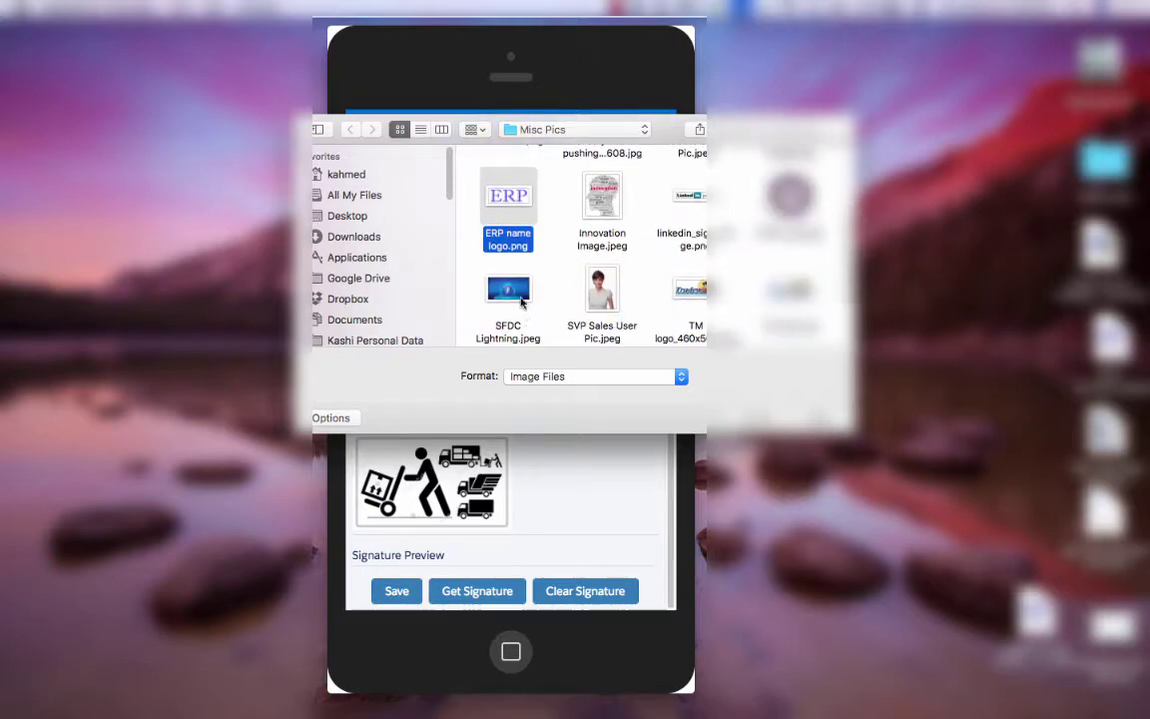
scroll(521, 302, up, 2)
scroll(510, 325, down, 2)
scroll(510, 305, down, 2)
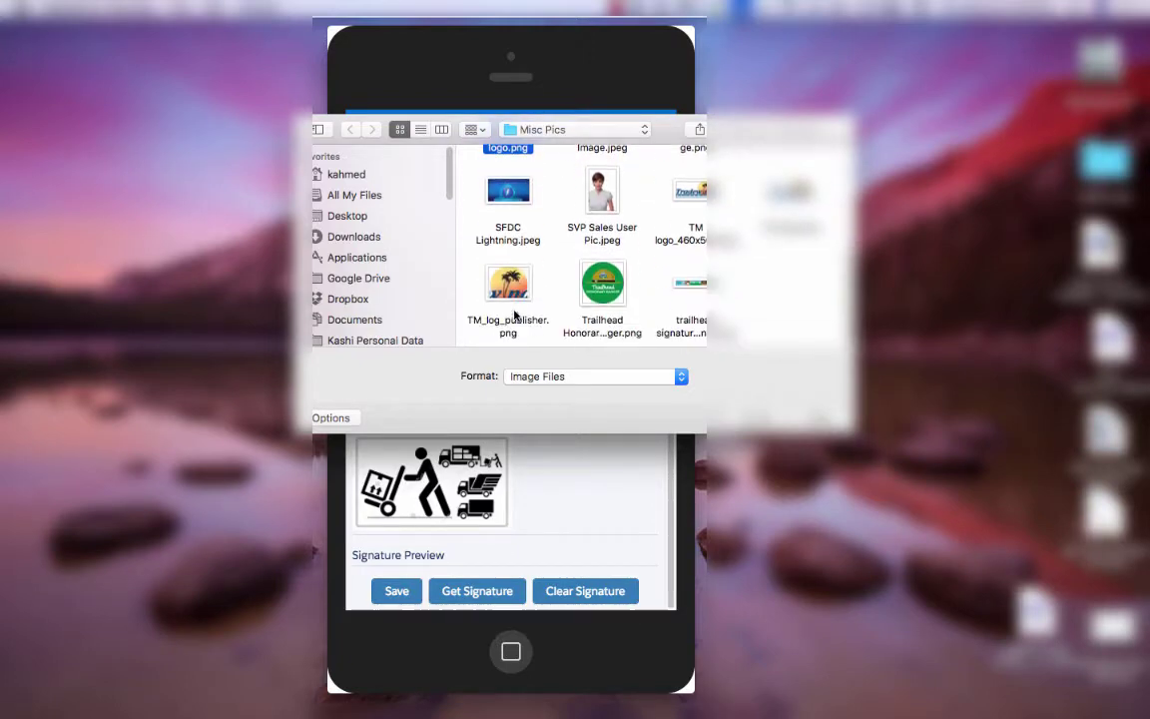
key(Return)
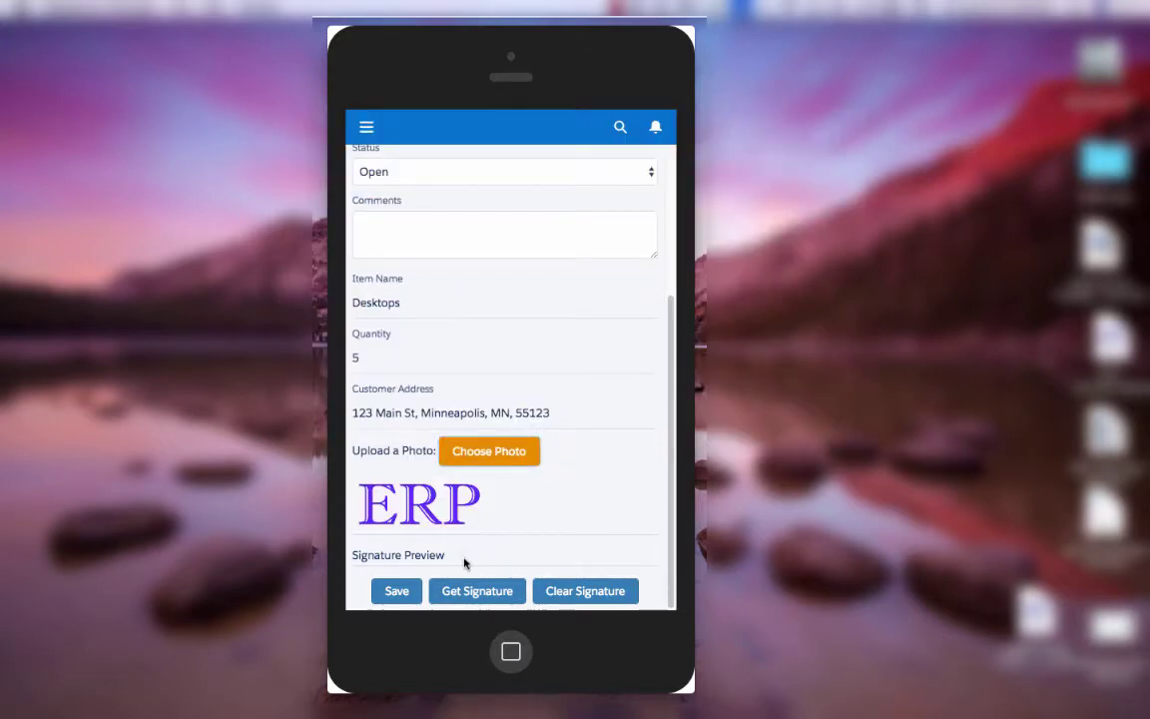
- Set the Desktops item's status to Delivered and enter a comment beginning "Thanks for better"
click(469, 178)
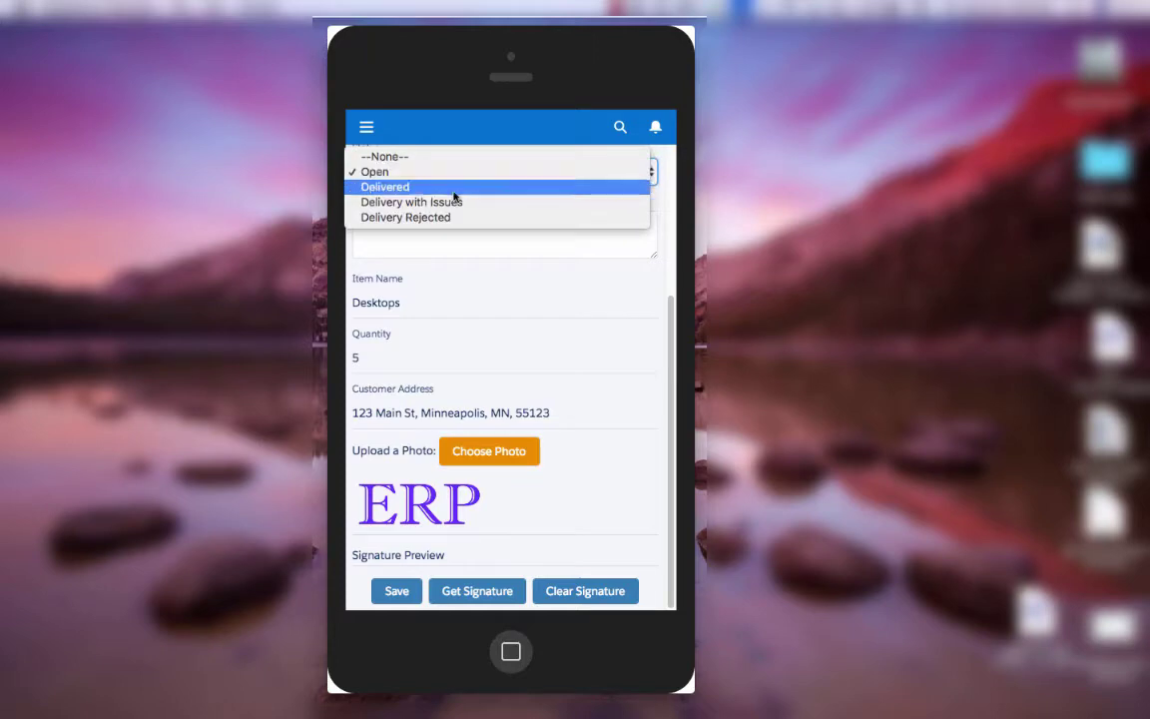
click(470, 185)
click(463, 222)
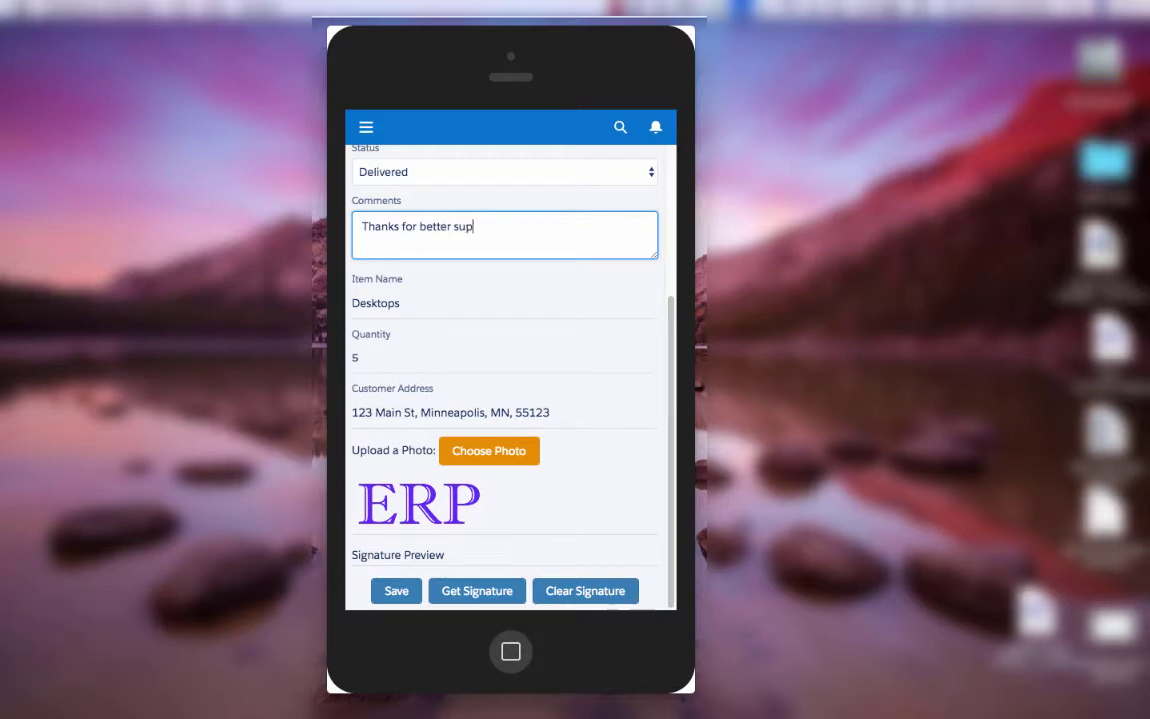
- Capture the signature for the delivered Desktops item with the signee's printed name and a freehand signature, submit it, and check the preview
click(477, 591)
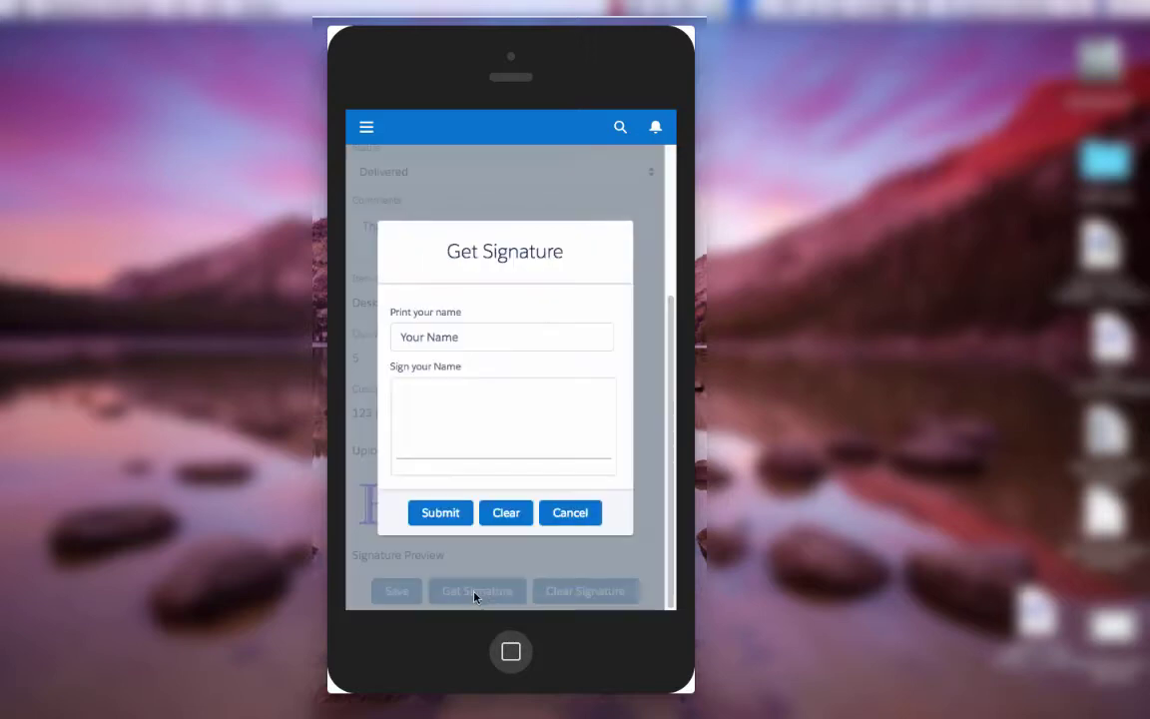
click(495, 334)
text(Kashi)
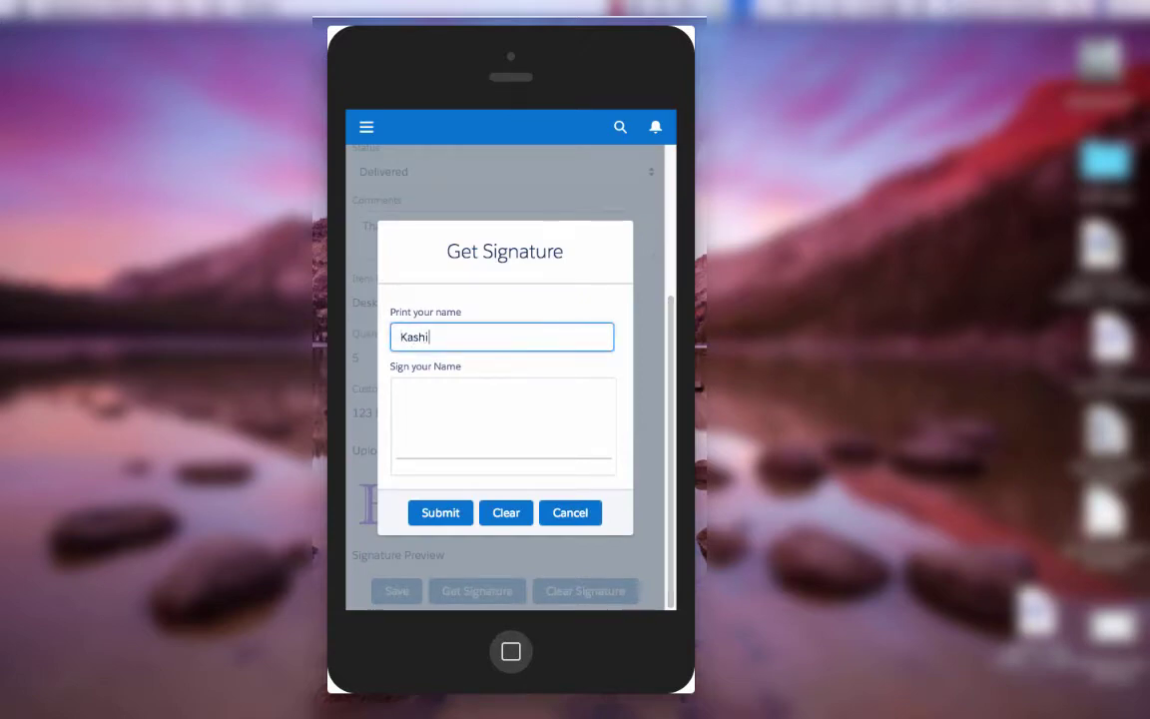
mouse_move(487, 407)
mouse_down()
mouse_move(524, 441)
mouse_move(586, 421)
mouse_up()
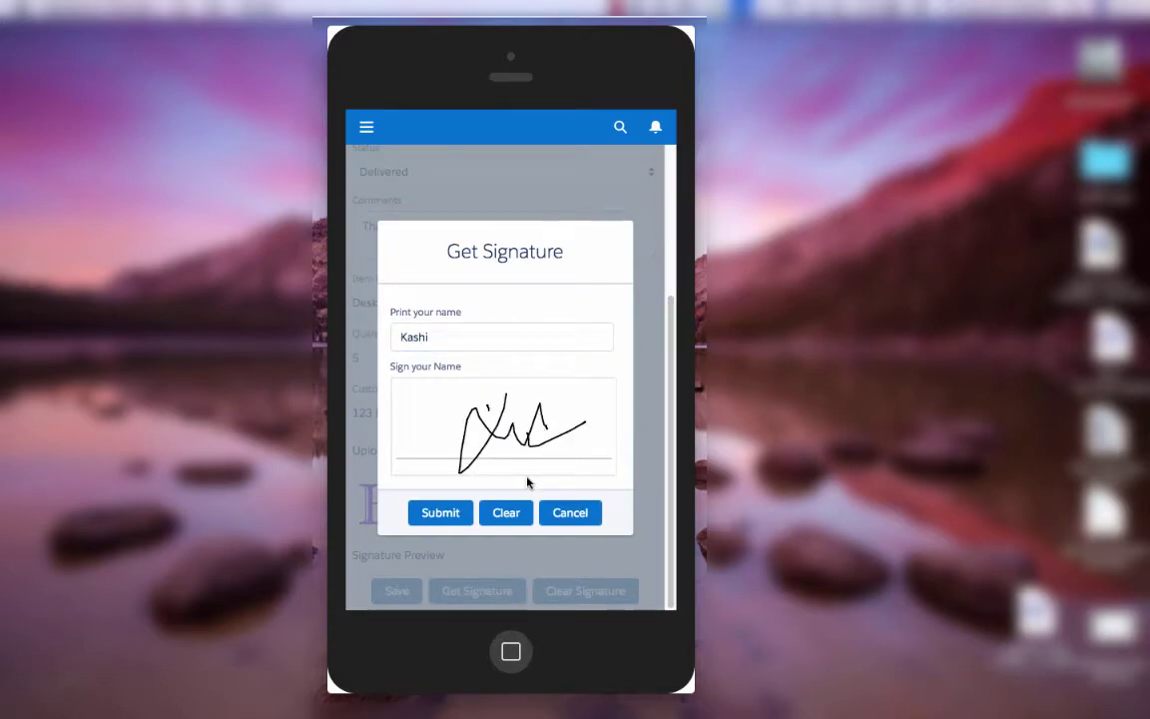
click(454, 511)
scroll(564, 493, down, 2)
scroll(564, 493, down, 1)
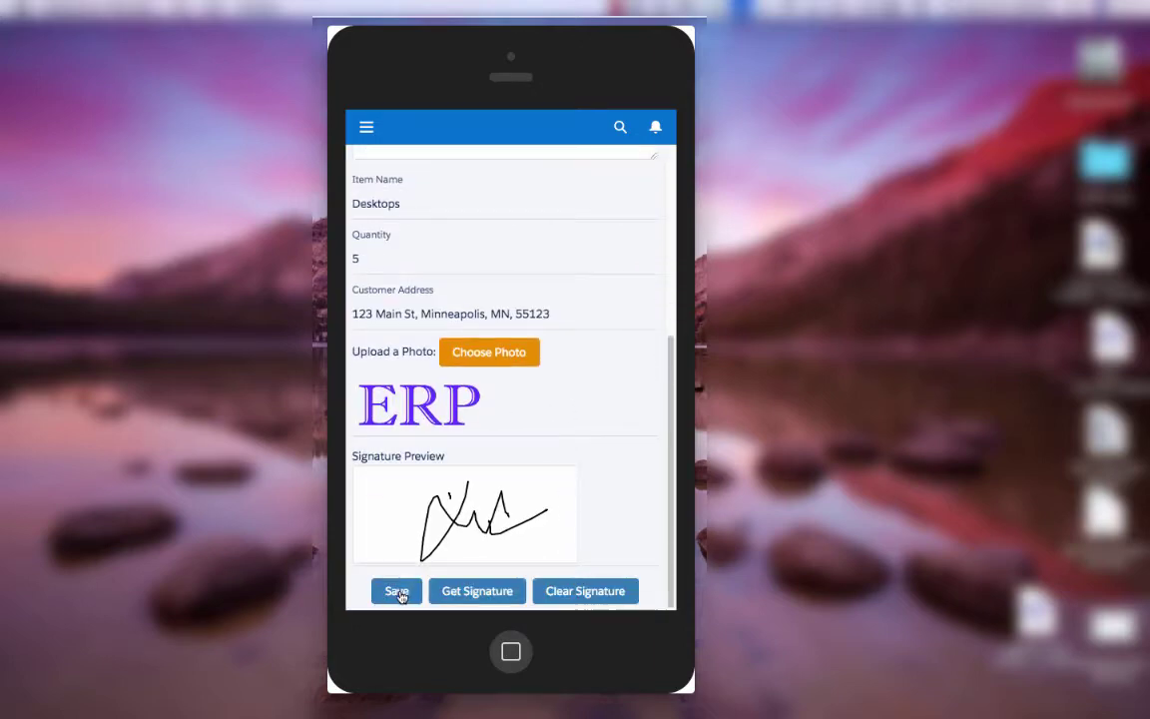
- Save the Desktops item's delivery confirmation with its status, comment, photo and signature
click(398, 592)
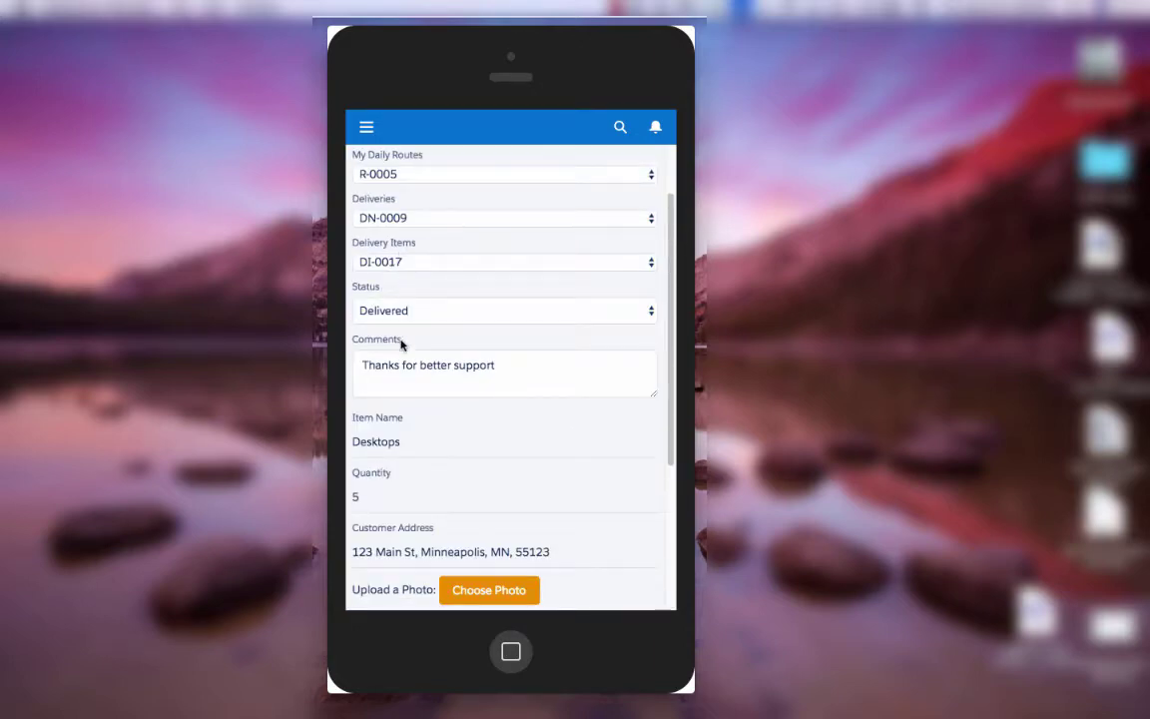
scroll(365, 539, down, 5)
click(400, 591)
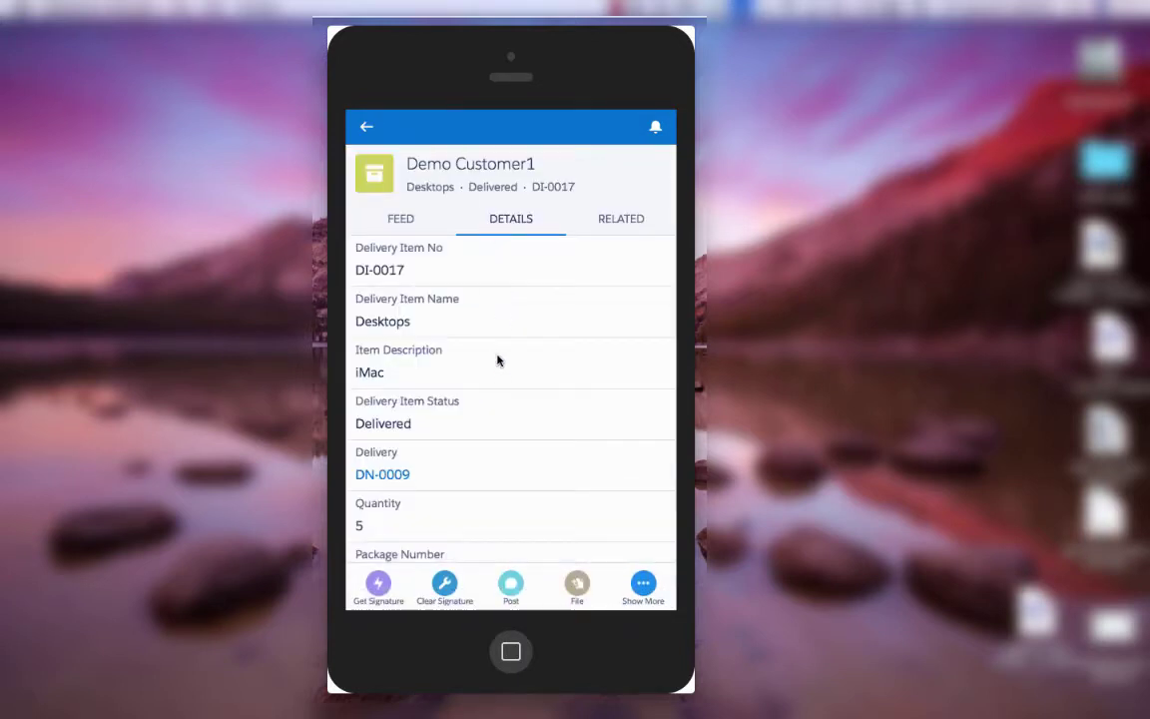
- Switch to Chrome, open the Desktops delivery item from the rejected-item case's details, and review its status, signature, photo and delivery location
key(ctrl+Left)
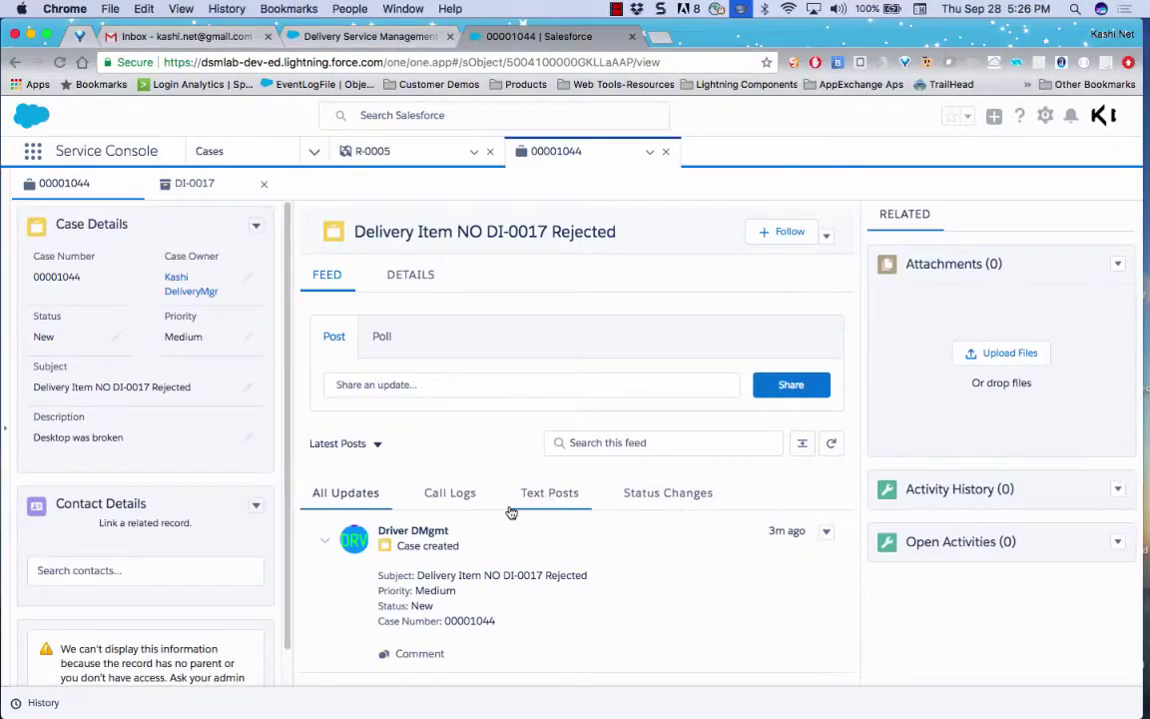
click(410, 285)
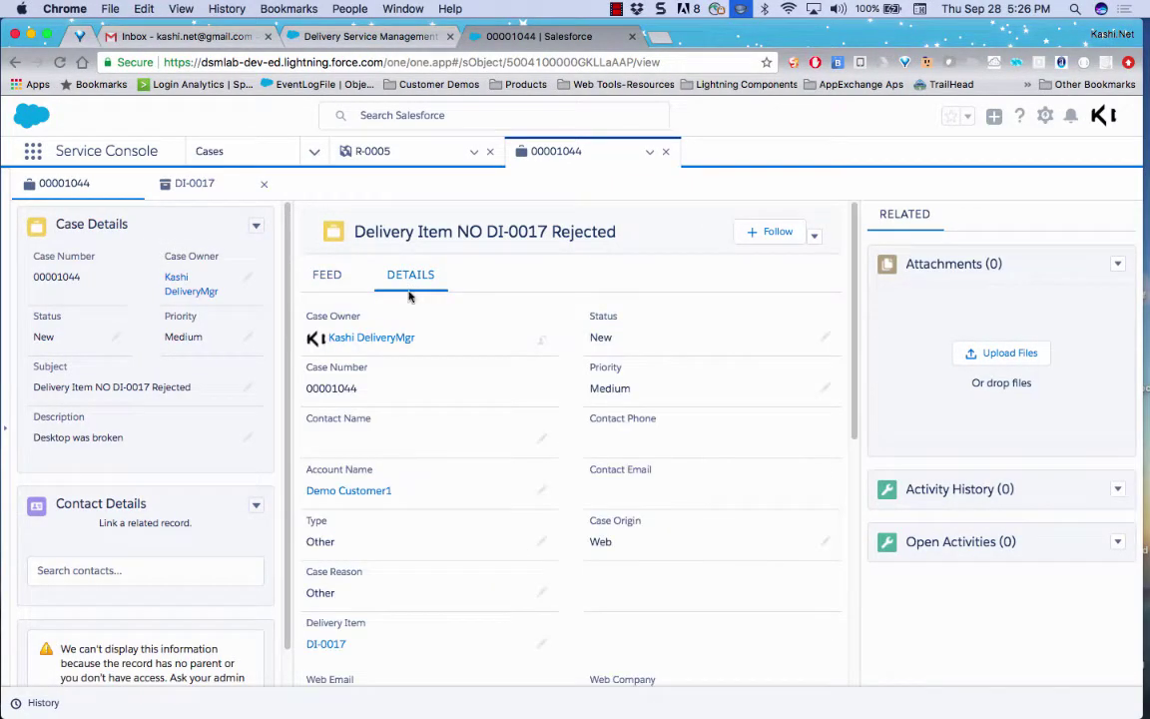
scroll(462, 436, down, 3)
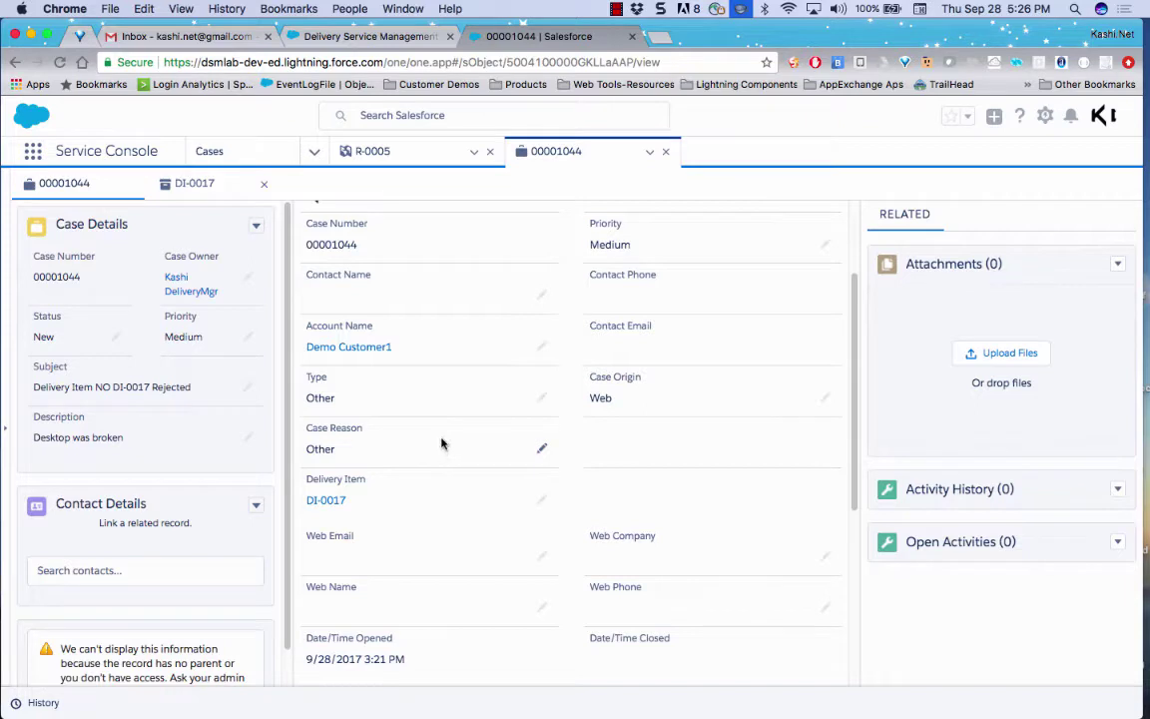
click(329, 501)
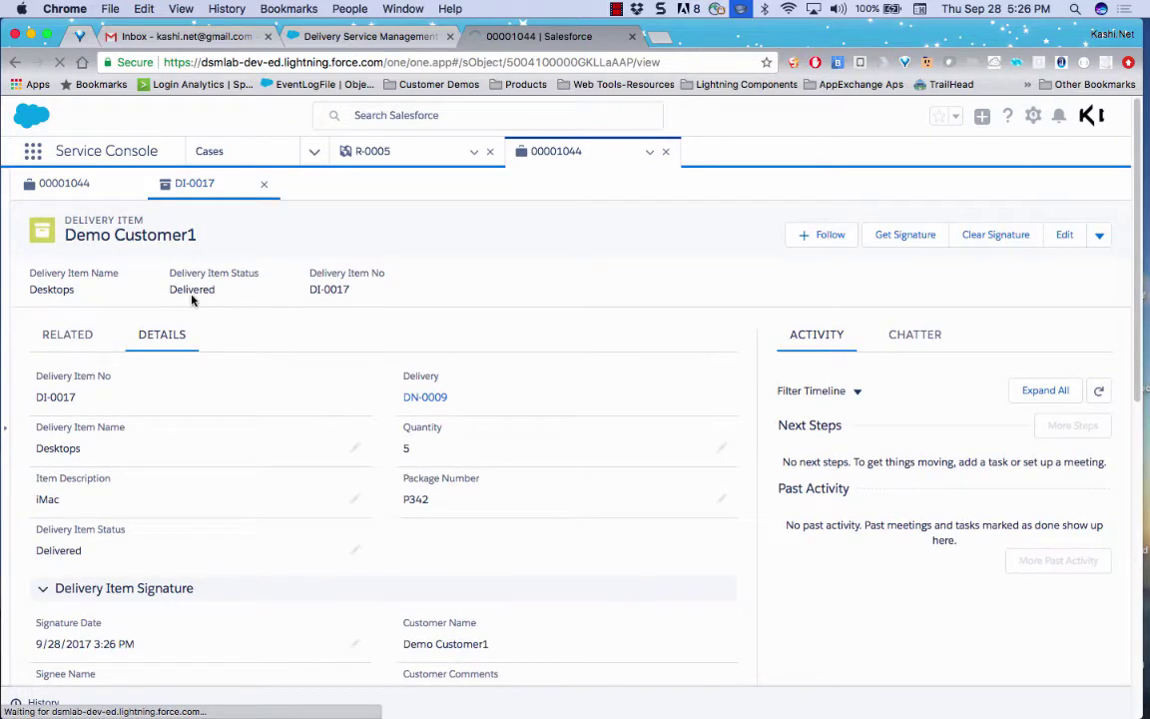
scroll(401, 530, down, 5)
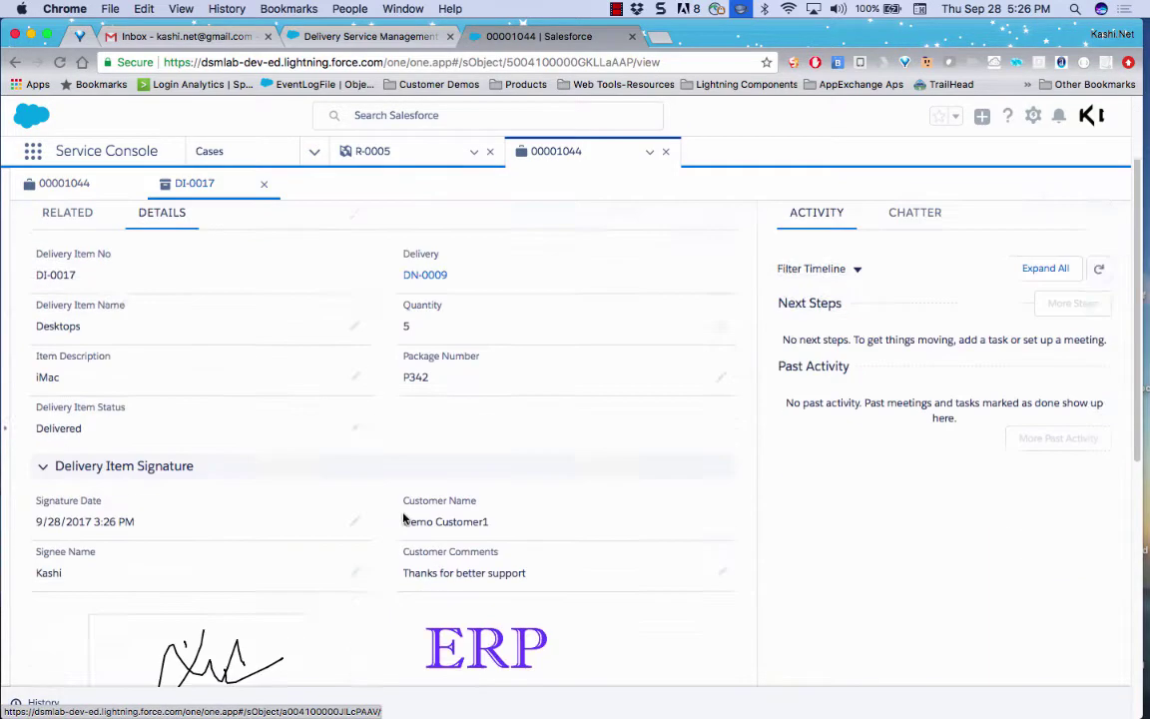
scroll(349, 559, down, 6)
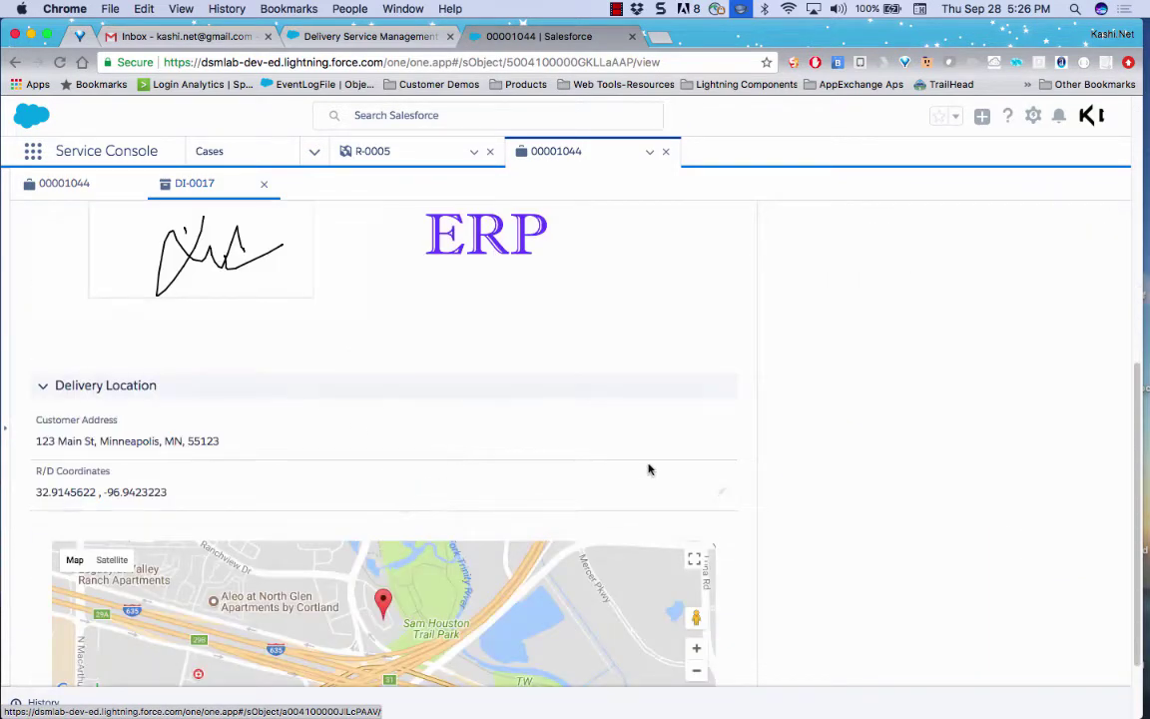
scroll(640, 426, down, 2)
scroll(779, 435, up, 10)
scroll(369, 369, up, 2)
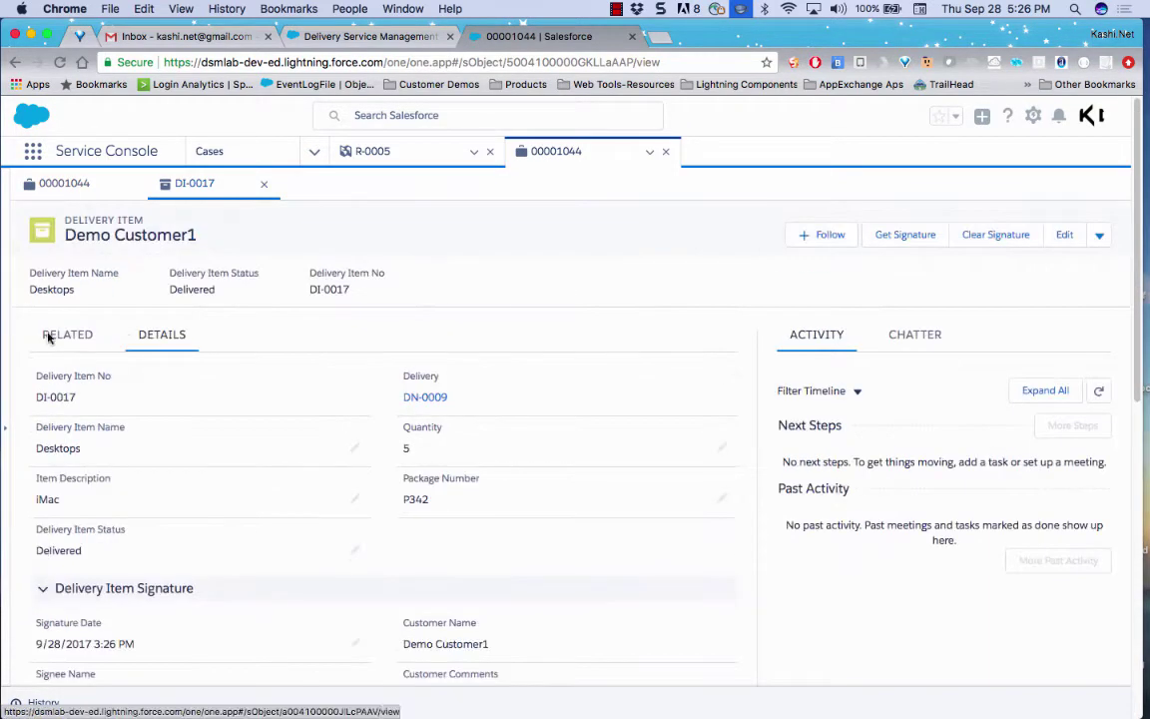
- Open the parent delivery DN-0009 from the Desktops item and check its delivery status
mouse_move(438, 406)
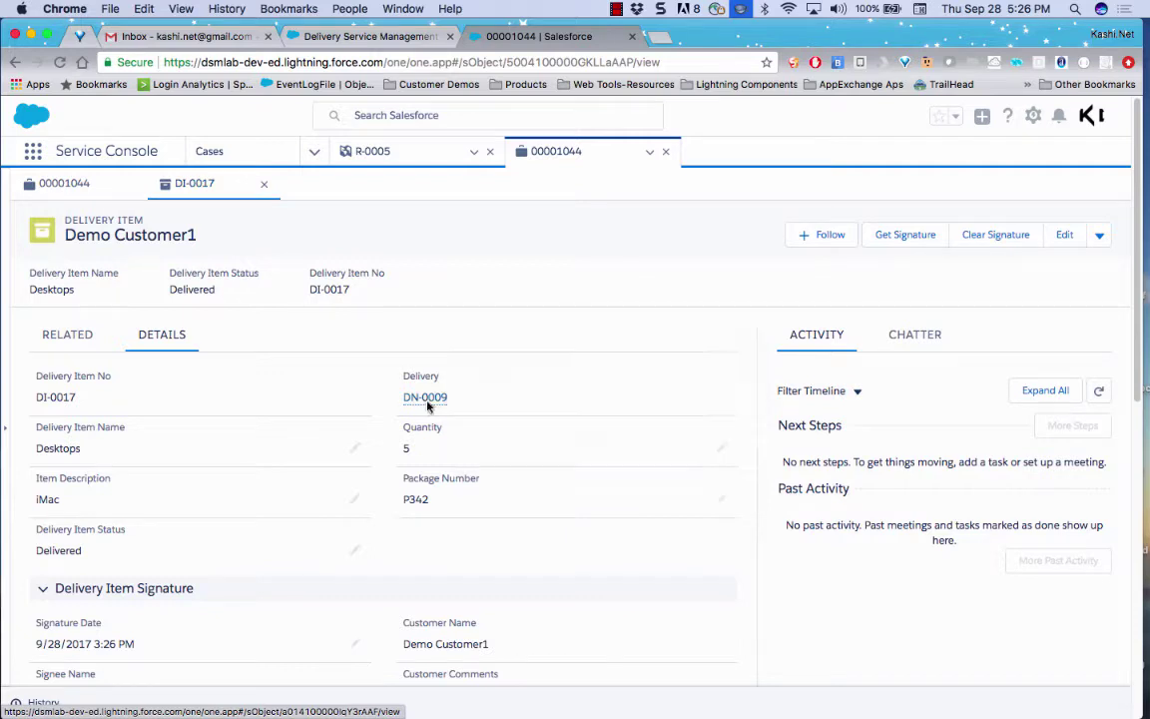
click(425, 398)
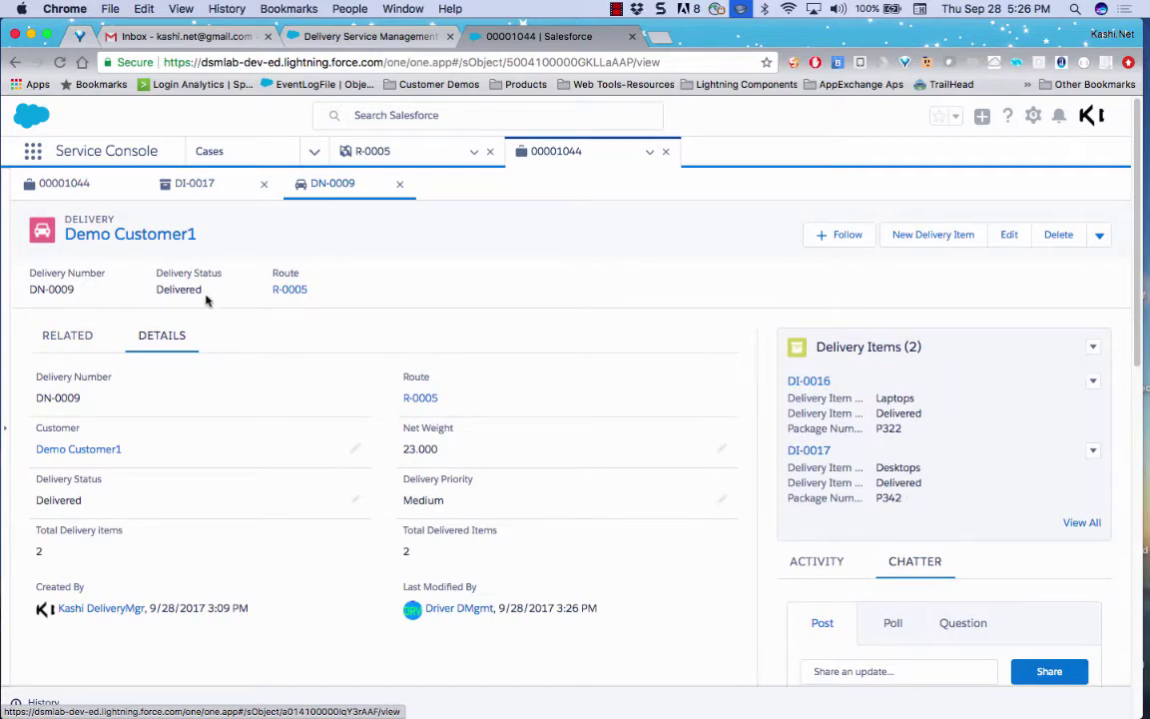
drag(202, 290, 155, 292)
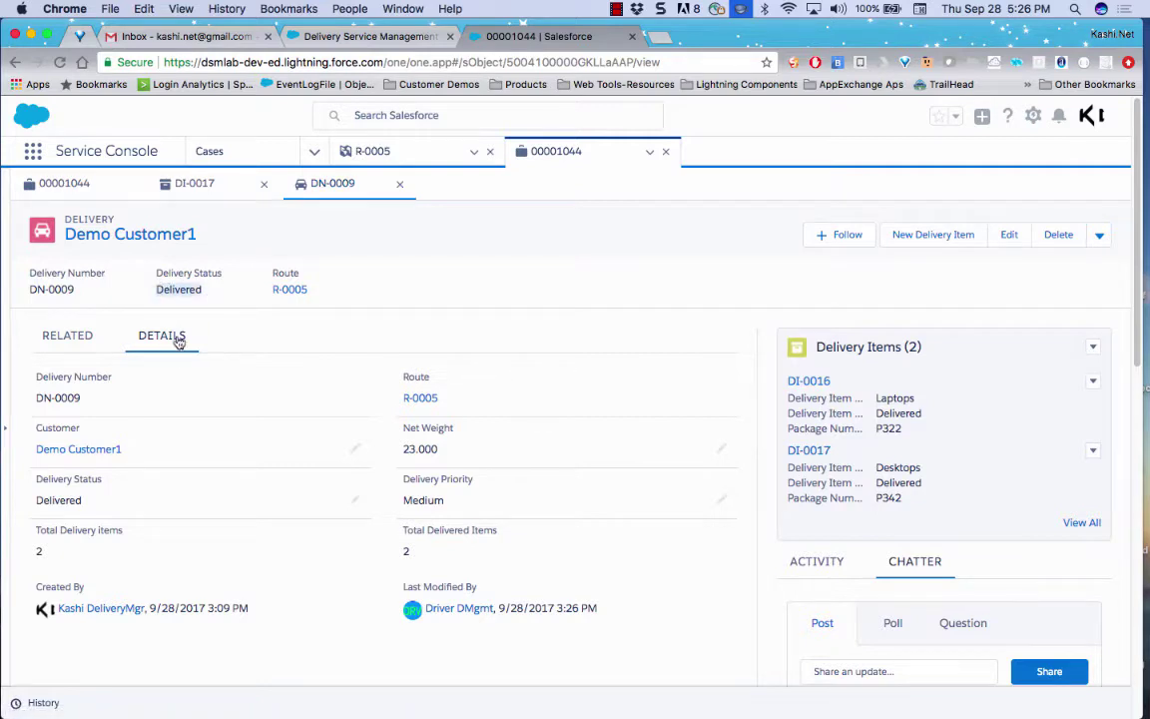
drag(155, 268, 203, 289)
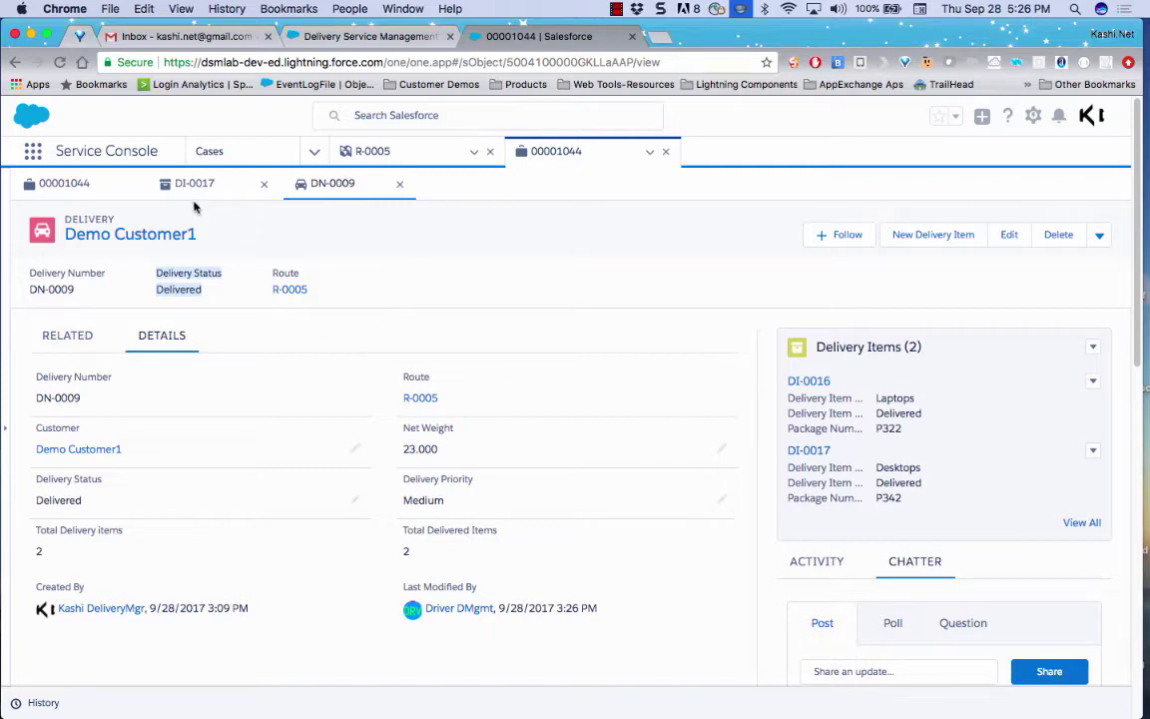
- Return to the "Delivery Item NO DI-0017 Rejected" case, set its status to Closed, and save it
click(64, 182)
scroll(399, 384, up, 1)
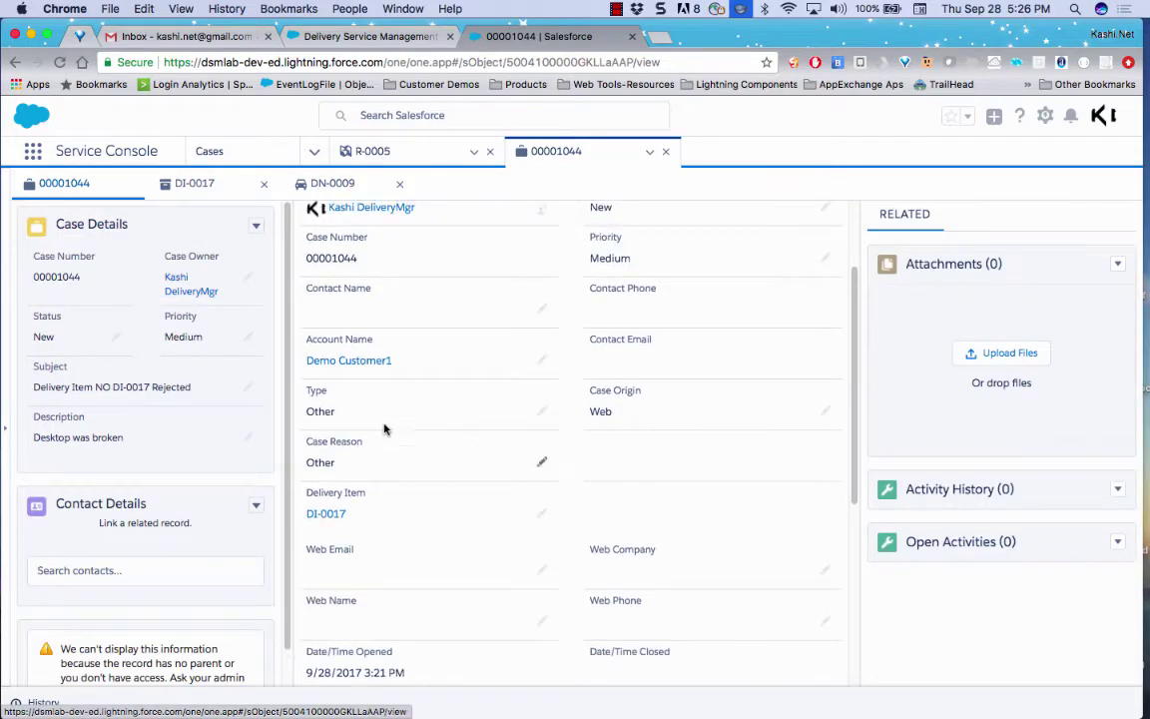
scroll(680, 277, up, 5)
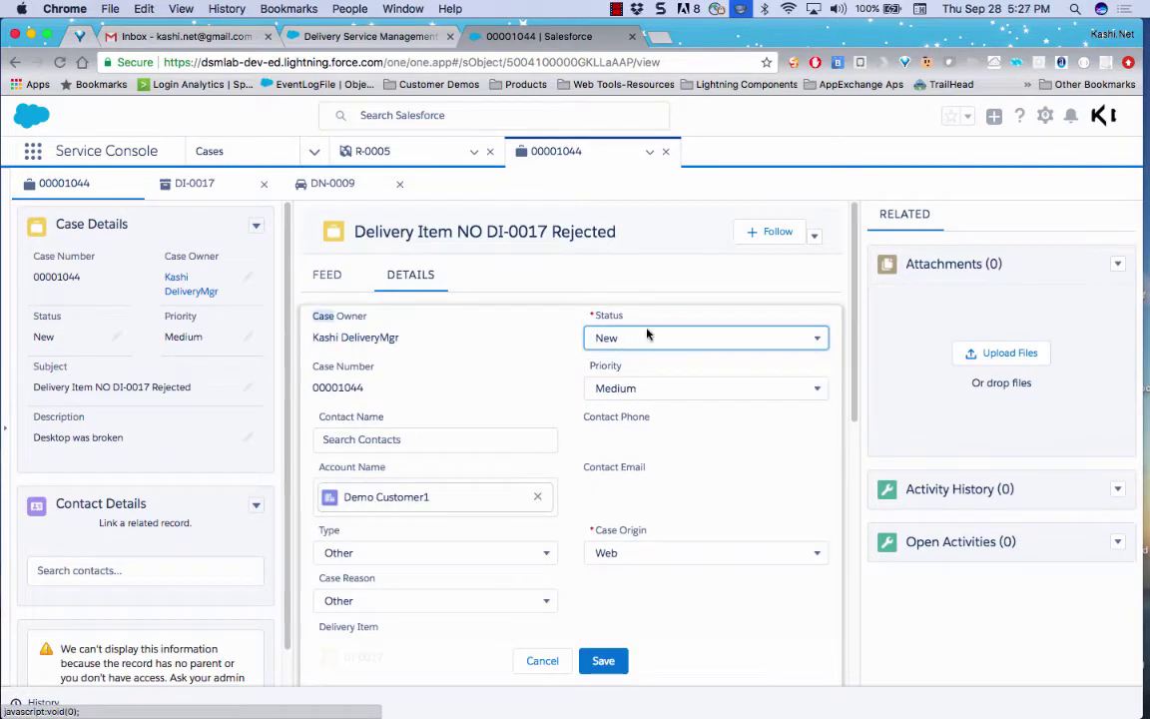
click(644, 334)
click(646, 479)
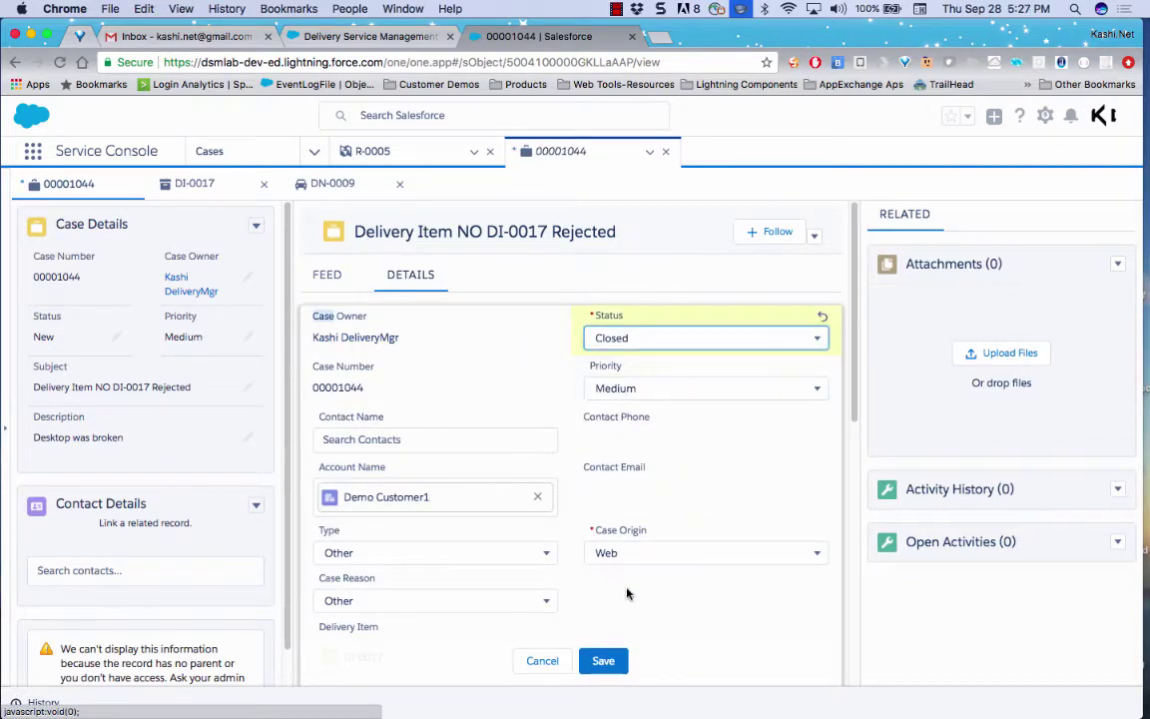
click(611, 661)
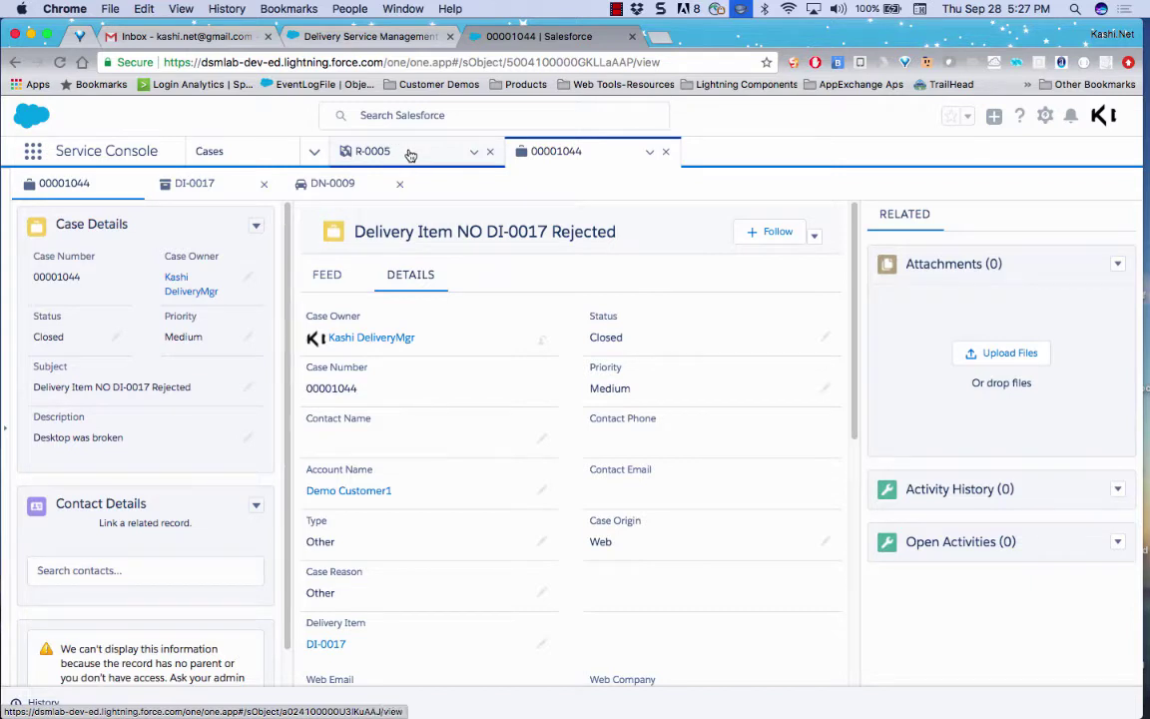
- Open the Delivery Management Dashboard in the Service Console and refresh its data
click(313, 150)
click(256, 318)
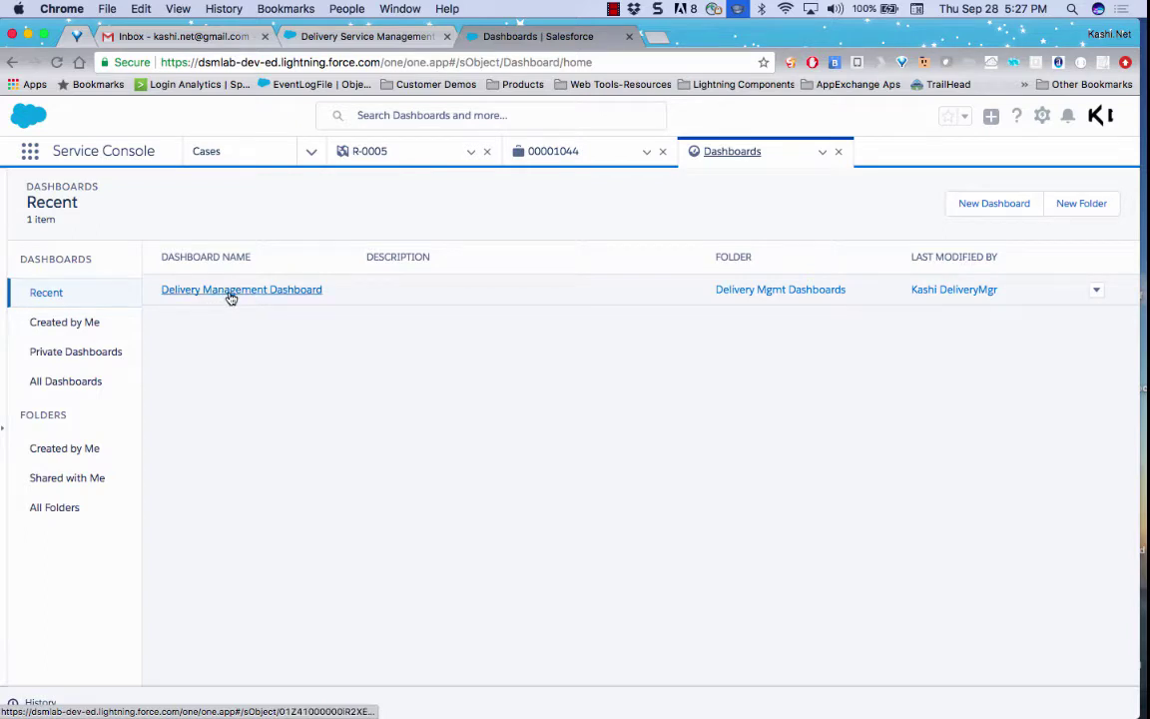
click(229, 295)
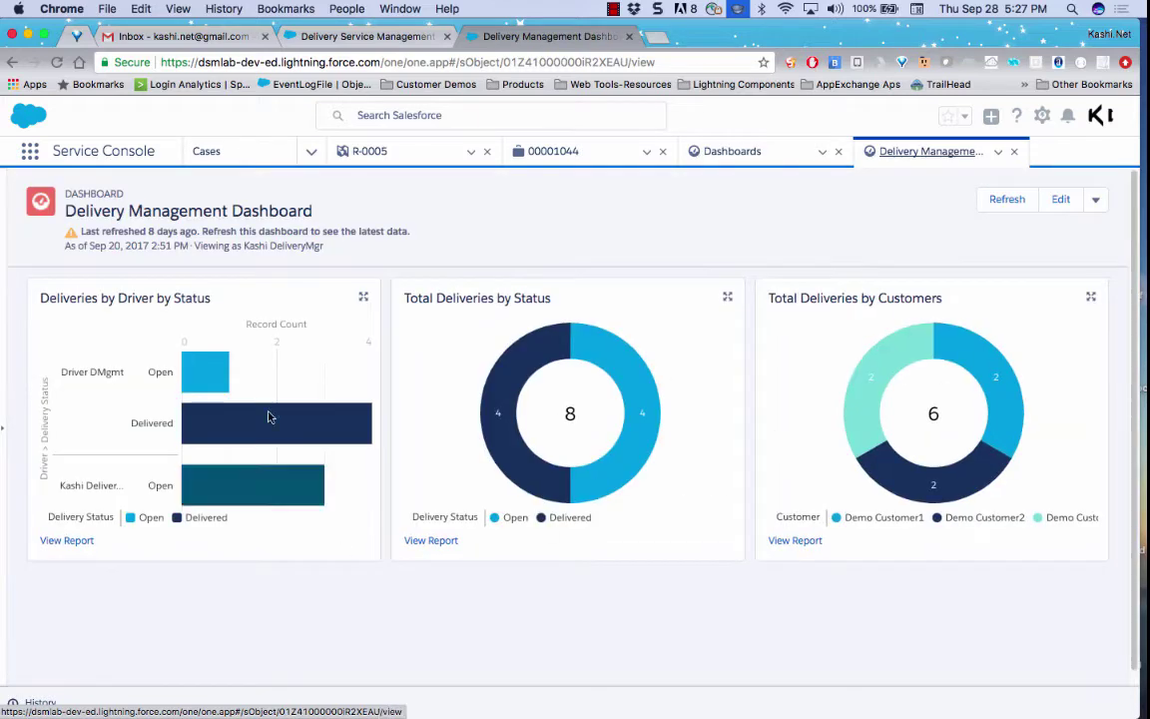
click(1005, 201)
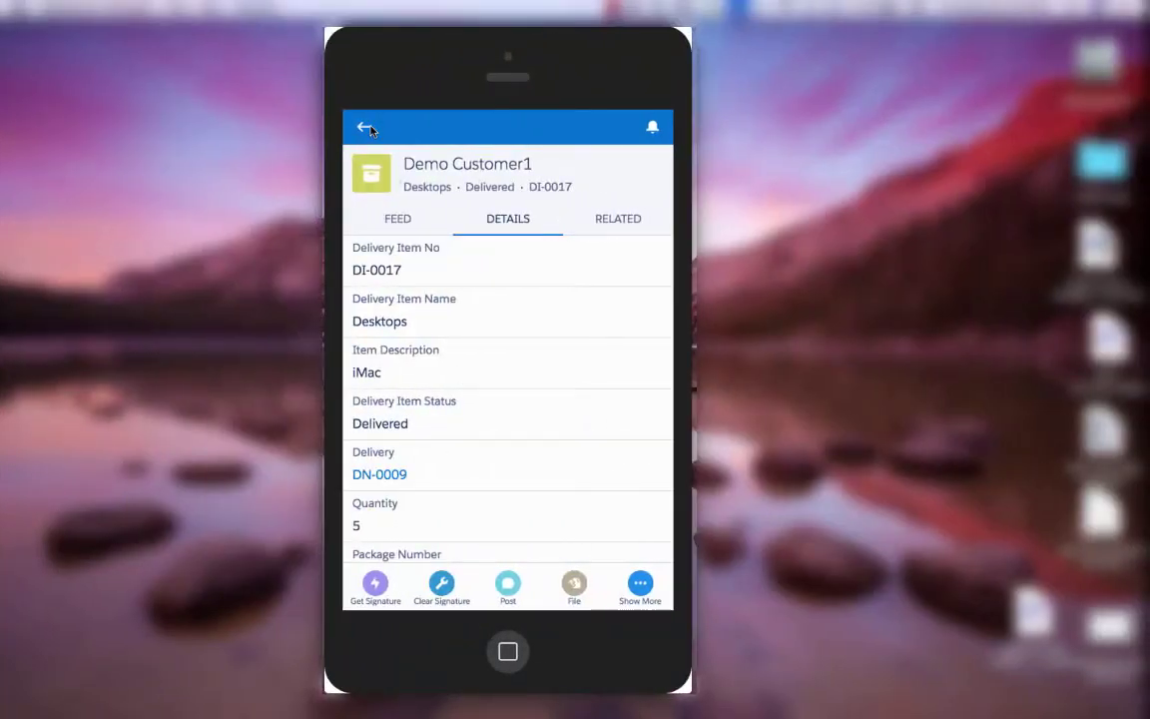
- Switch to the mobile app, open the Delivery Management Dashboard, and review the delivery charts by driver, status and customer
click(364, 127)
click(364, 129)
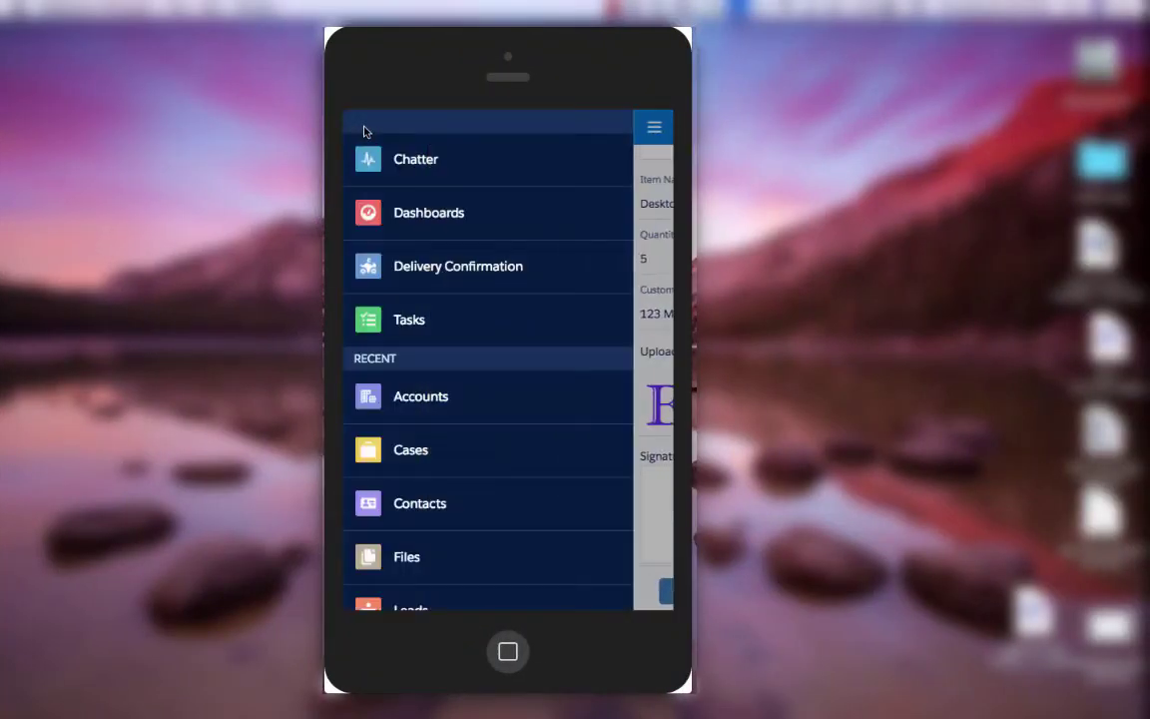
click(433, 210)
click(463, 243)
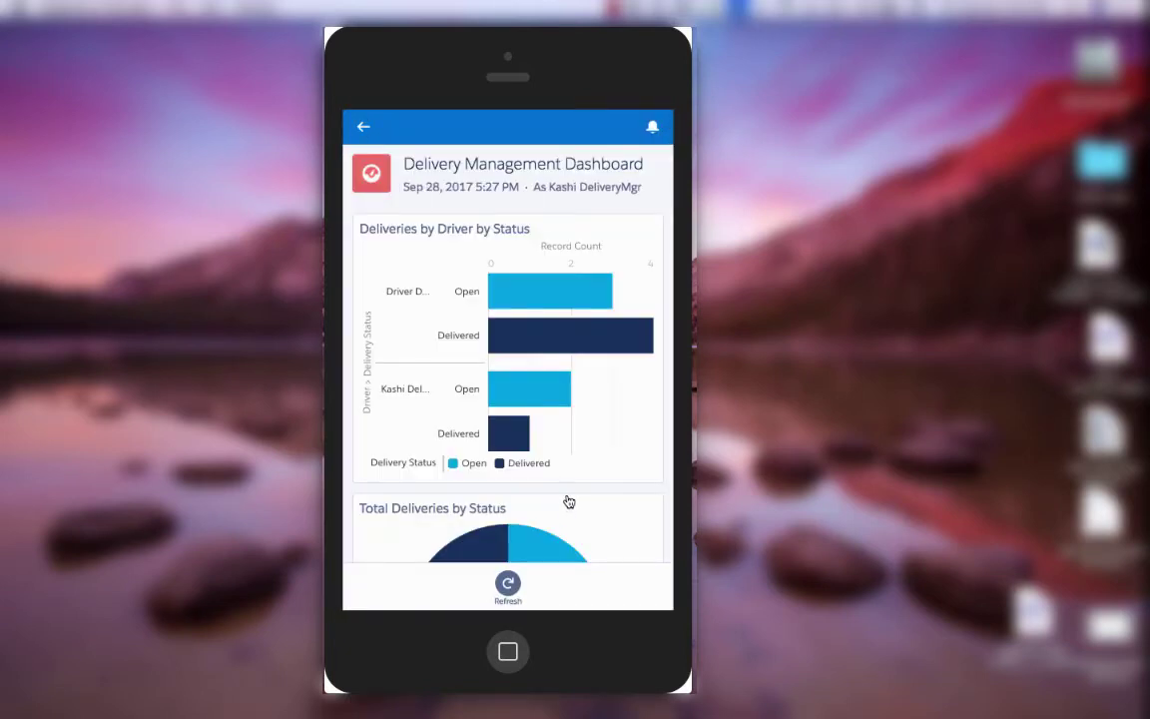
scroll(570, 499, down, 5)
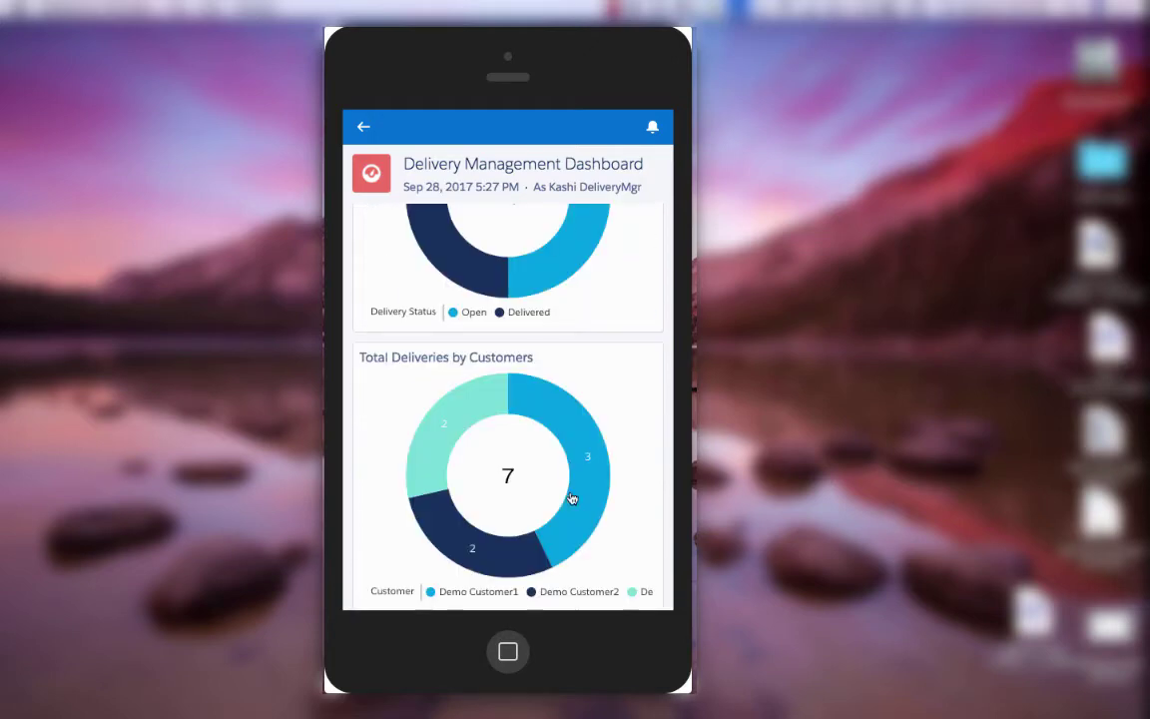
scroll(570, 498, up, 5)
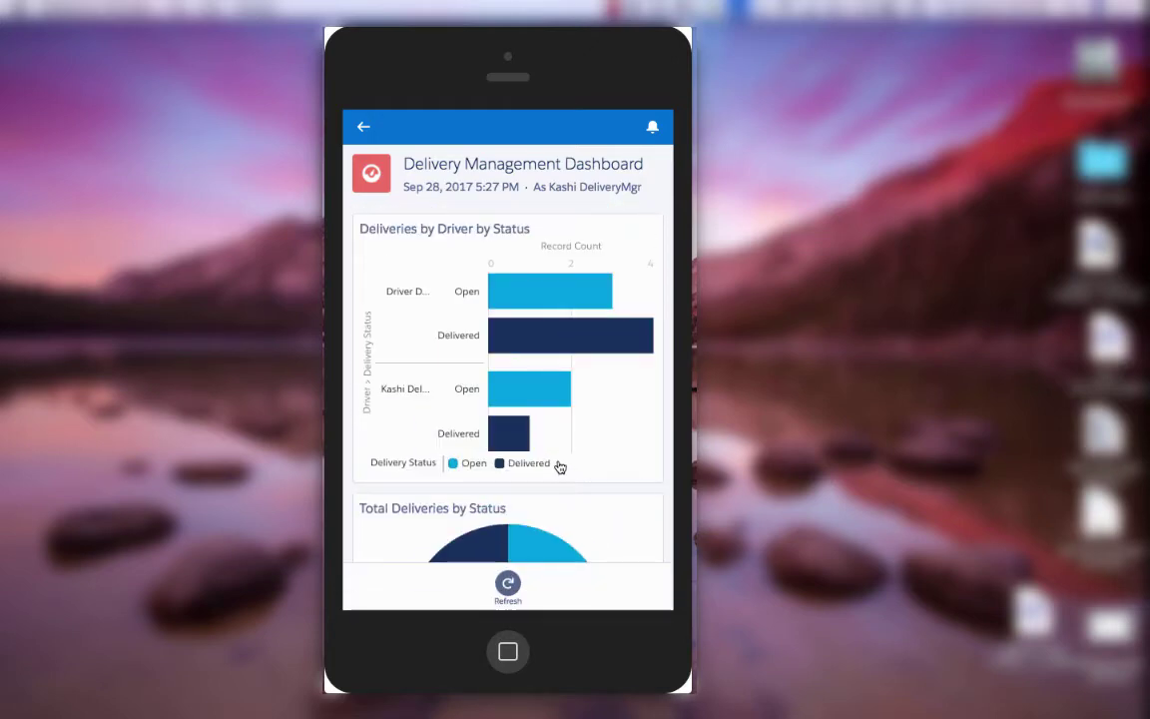